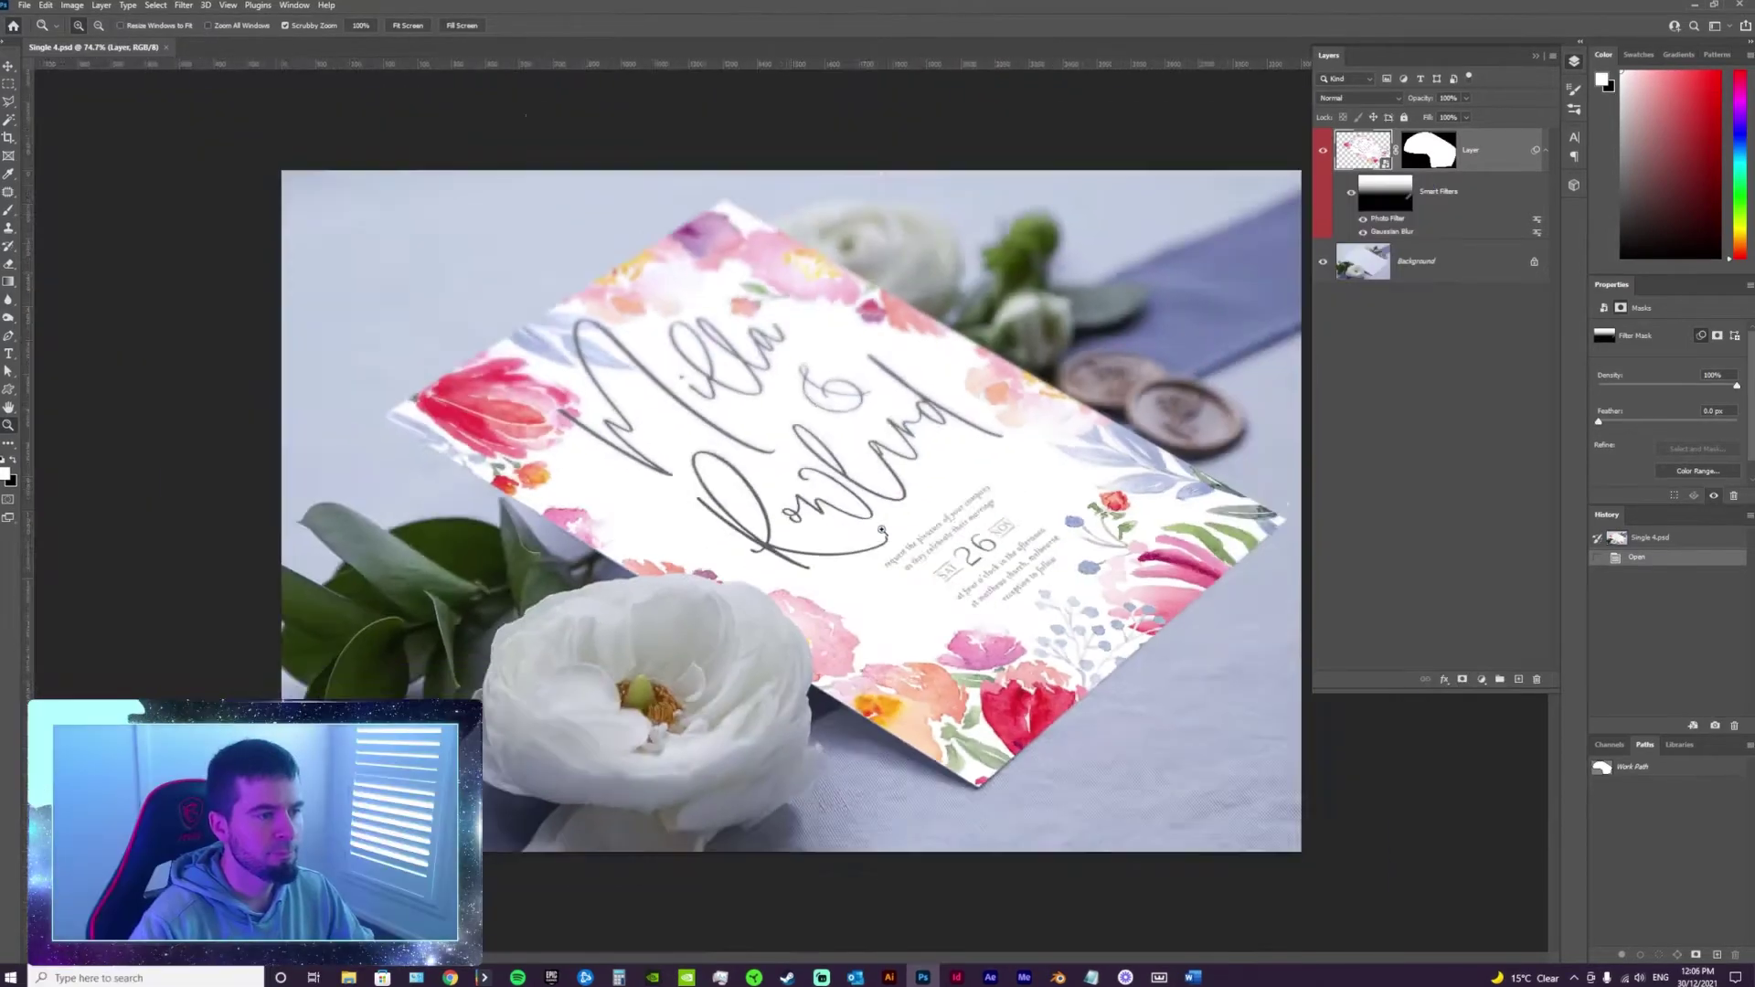
Zoom out to show the whole invitation mockup and collapse the Smart Filters list of the layer named Layer.
left_click_drag(882, 531, 996, 542)
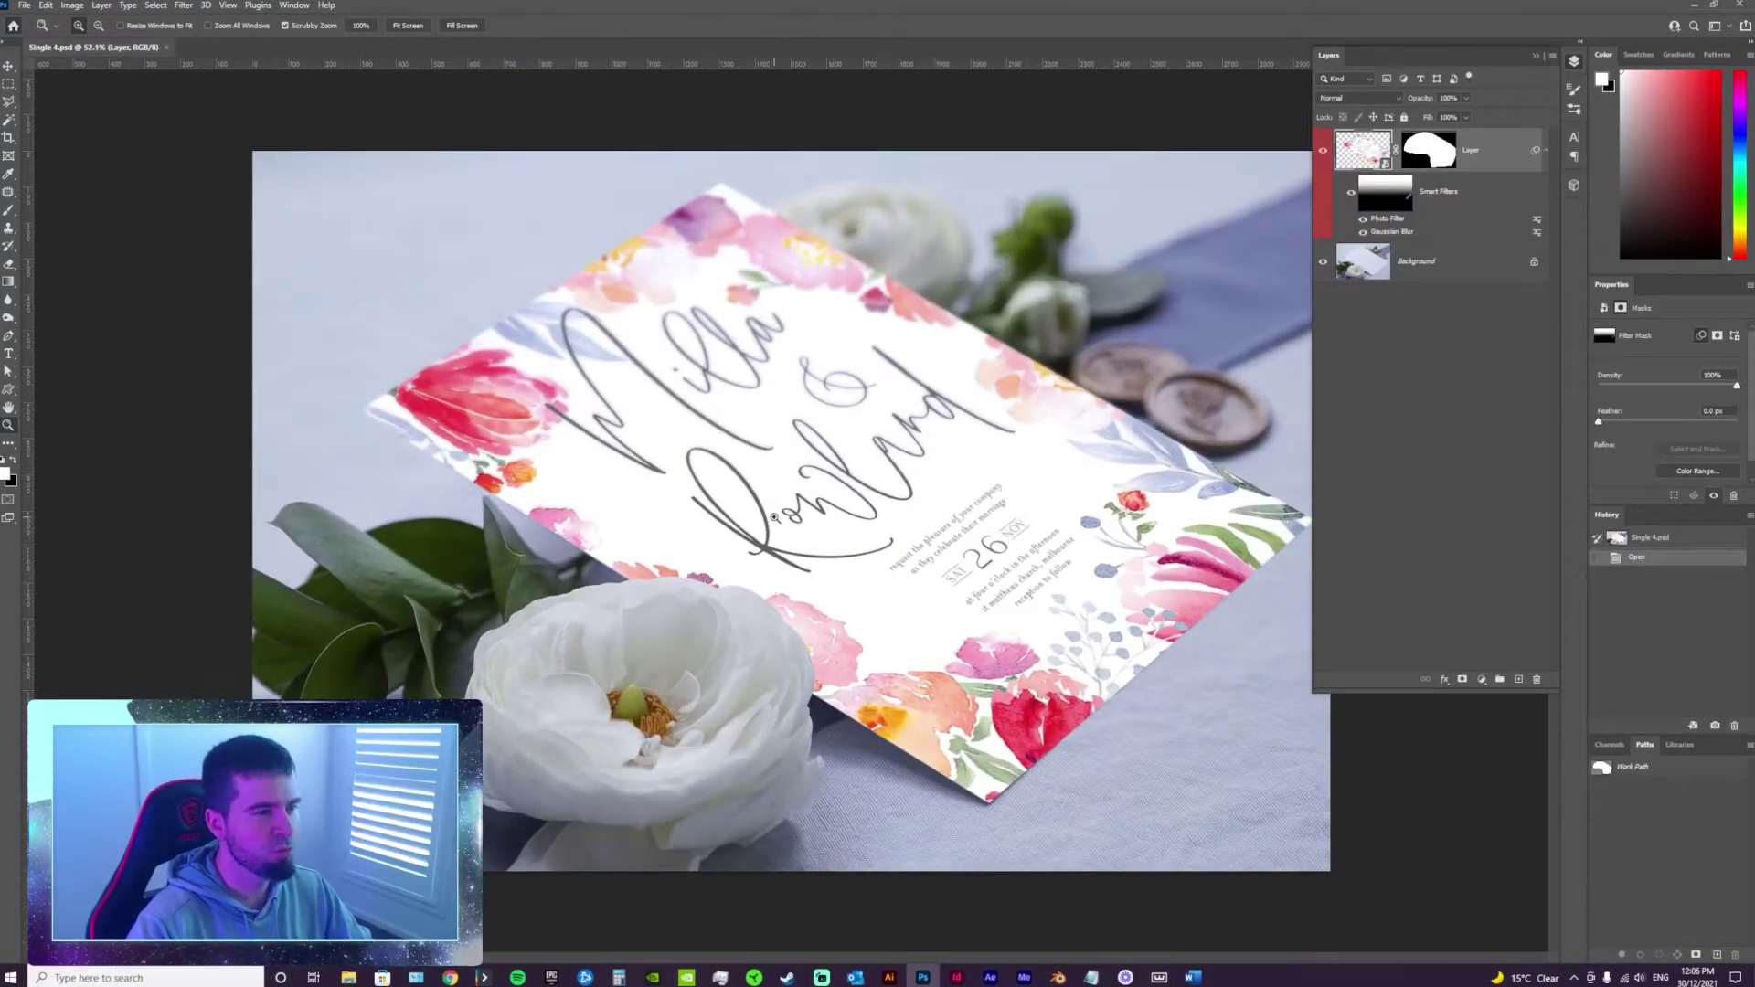
left_click_drag(777, 518, 982, 553)
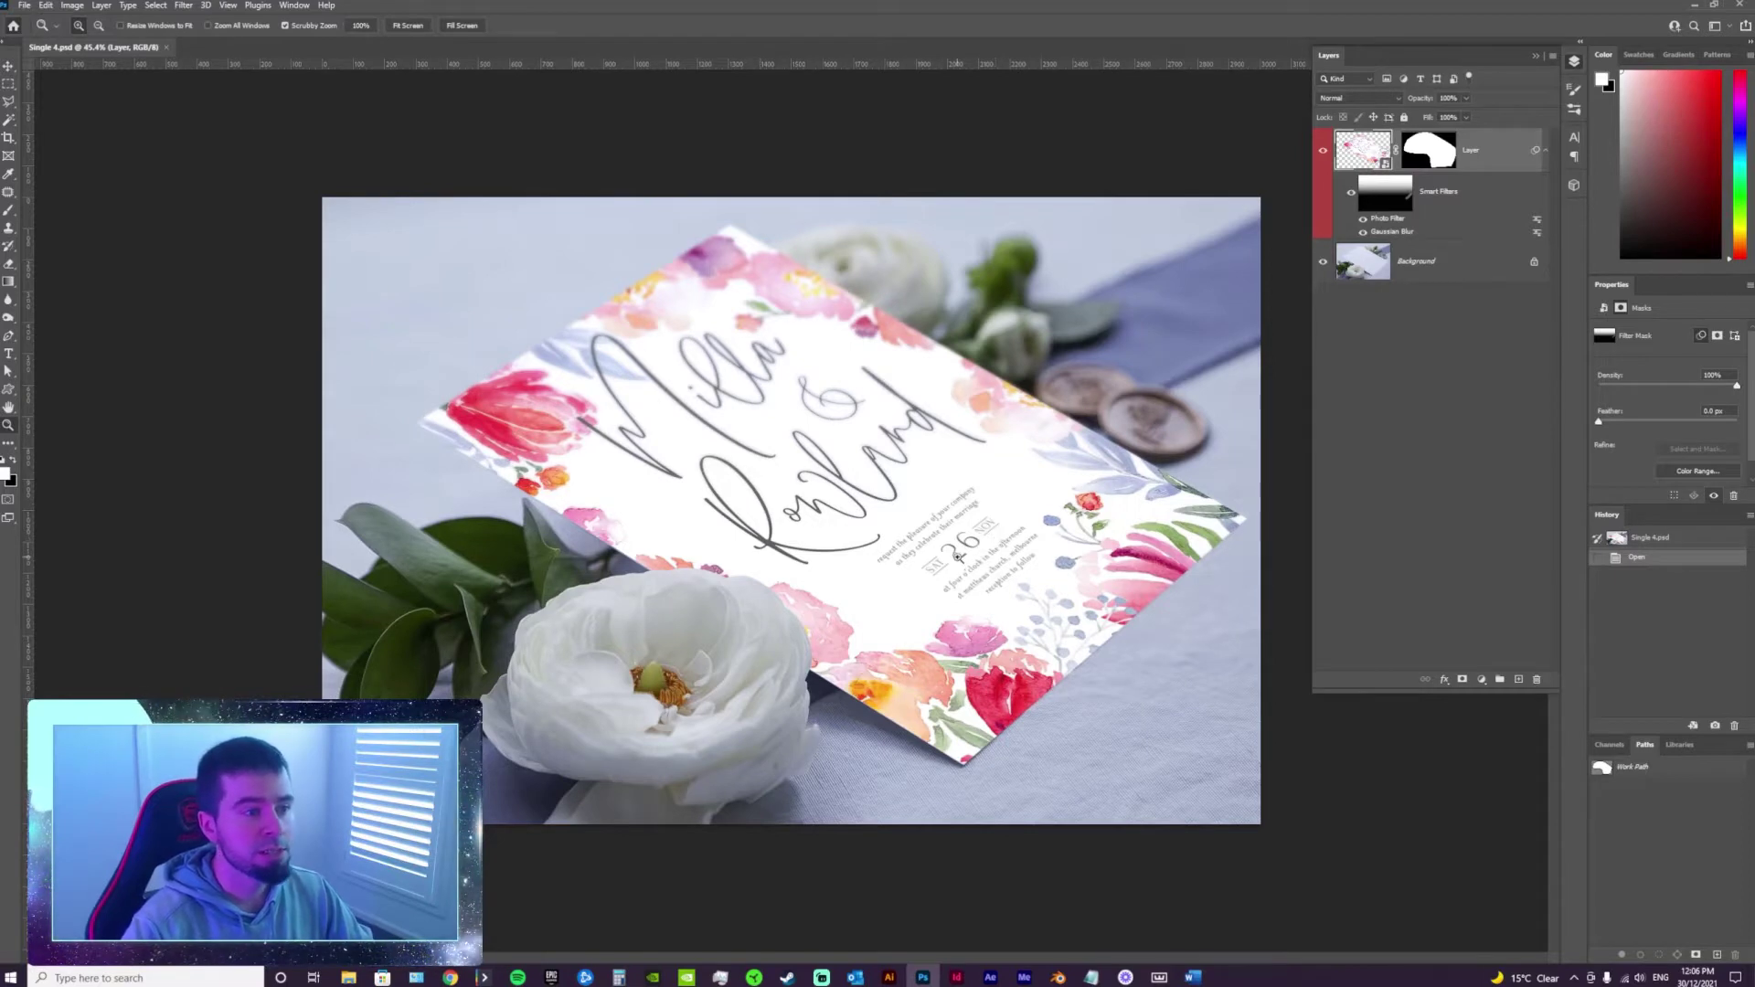
left_click(1543, 152)
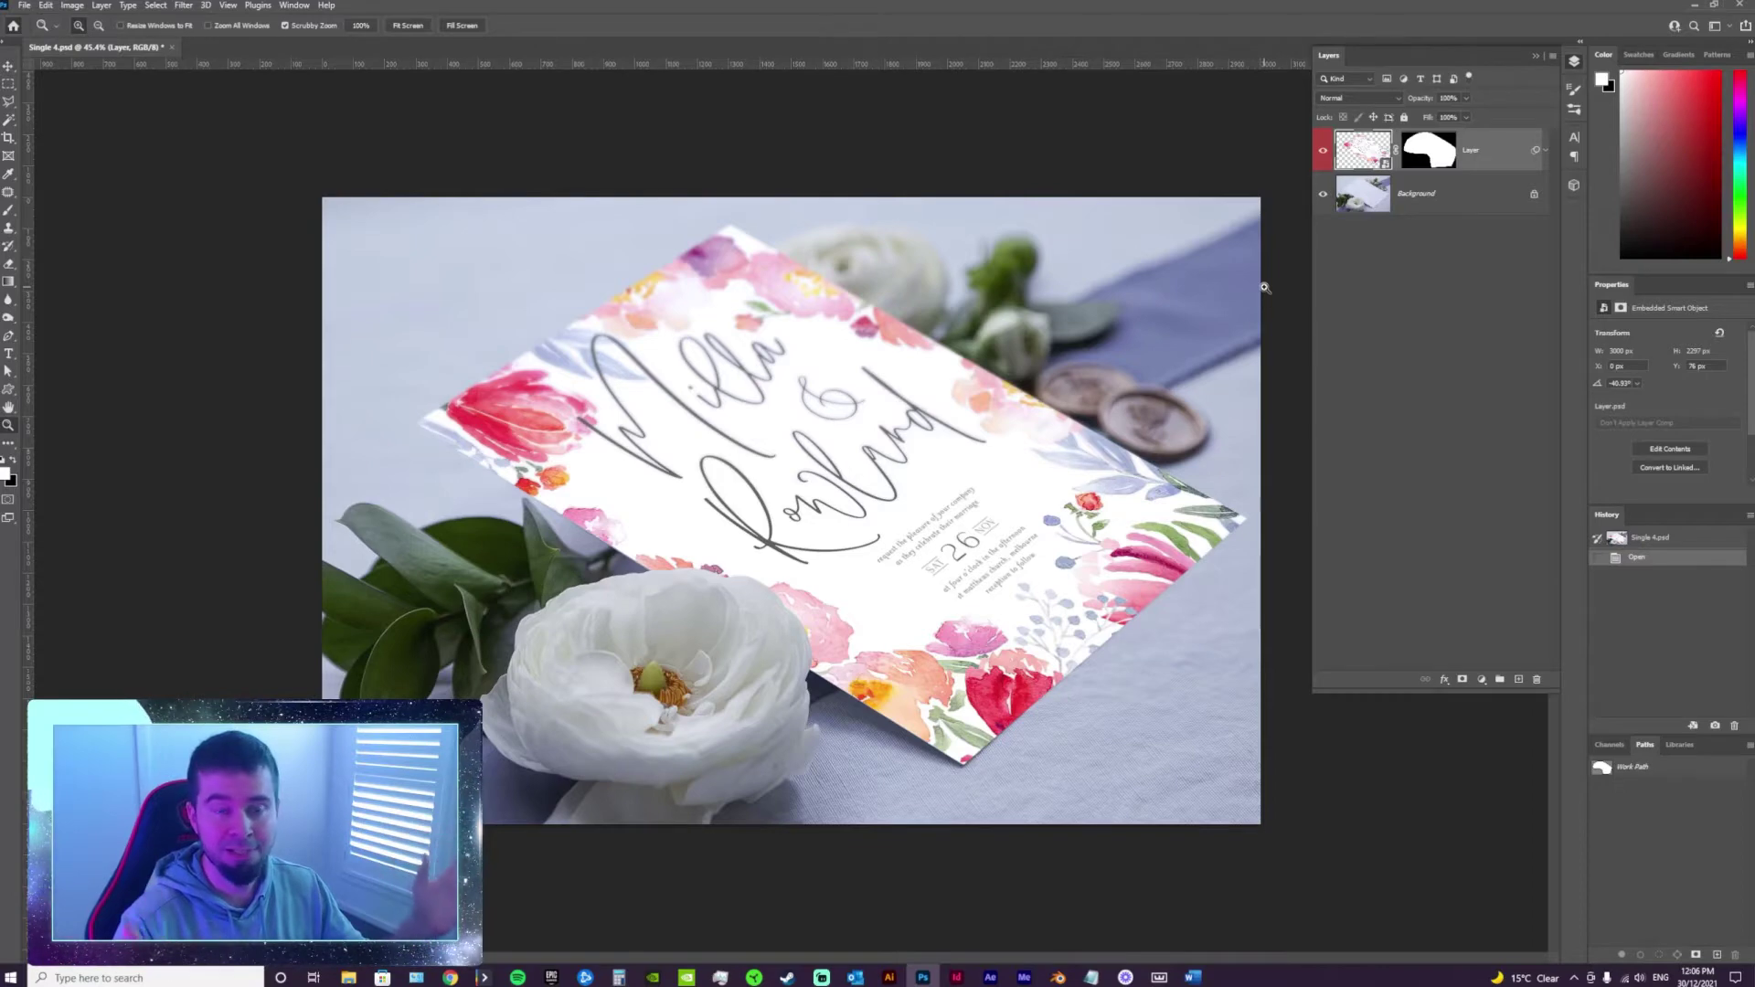
Toggle the visibility of the layer named Layer repeatedly to compare the mockup with and without the invitation design.
left_click(1322, 154)
left_click(1322, 154)
left_click(1323, 153)
left_click(1323, 155)
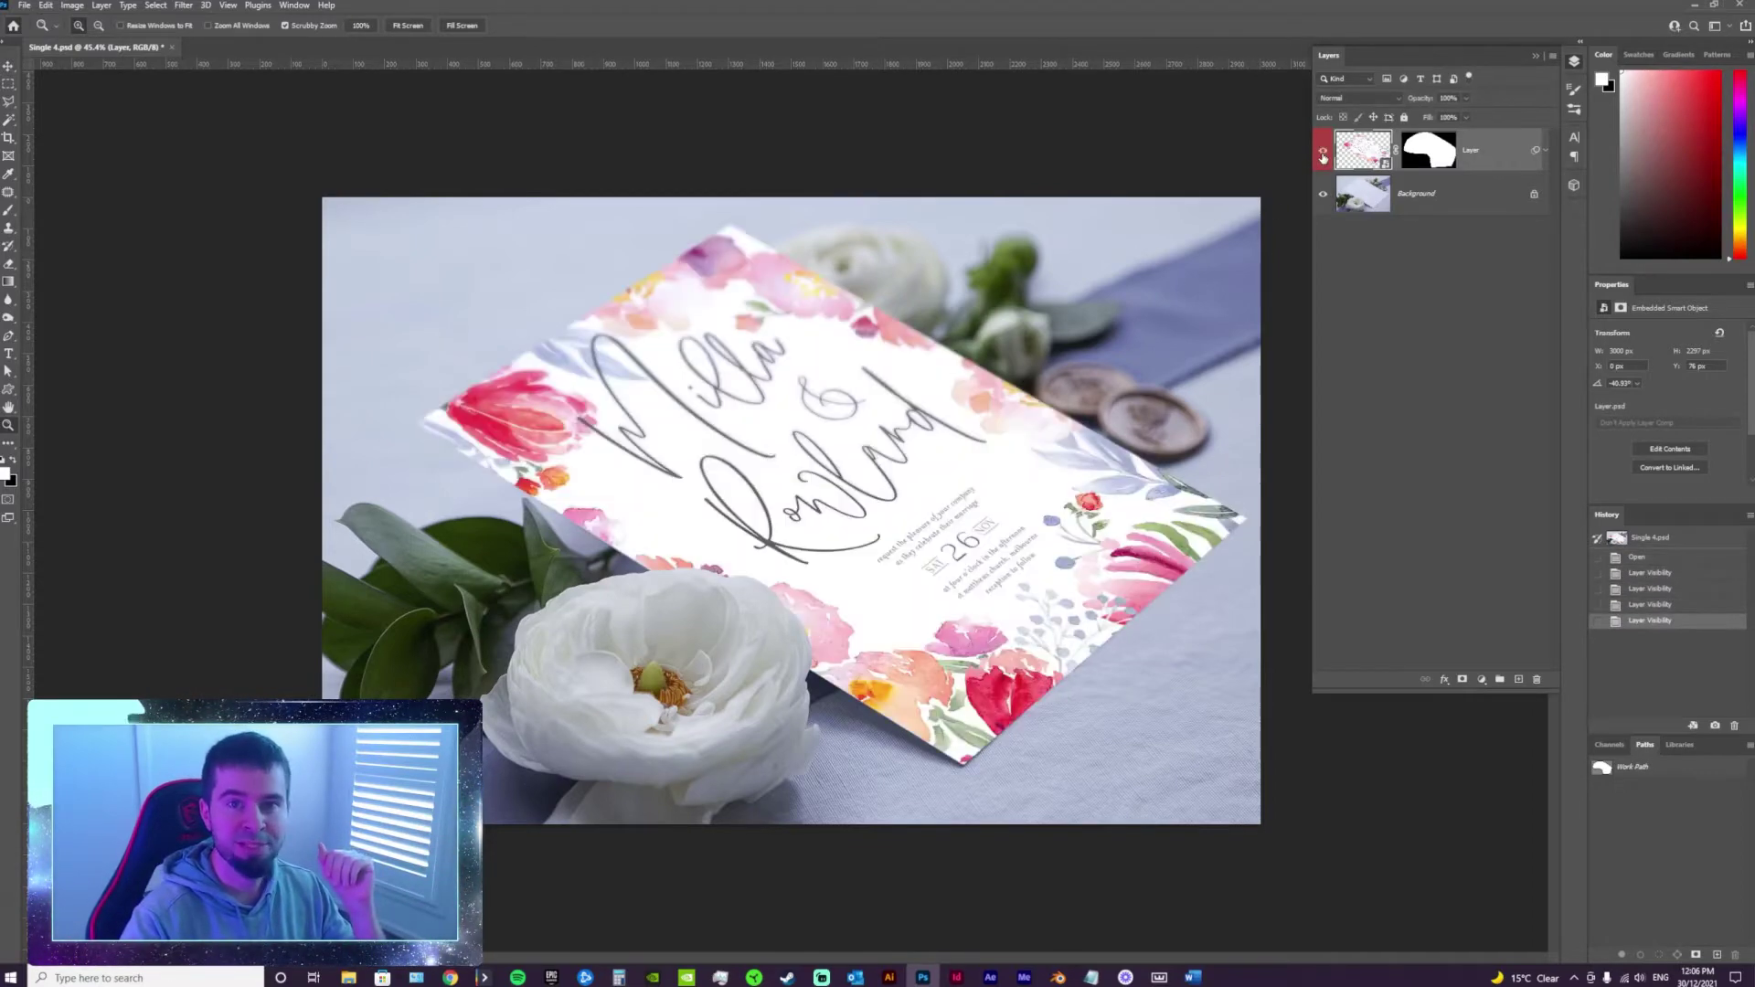
left_click(1323, 155)
left_click(1323, 155)
left_click(1323, 156)
left_click(1322, 155)
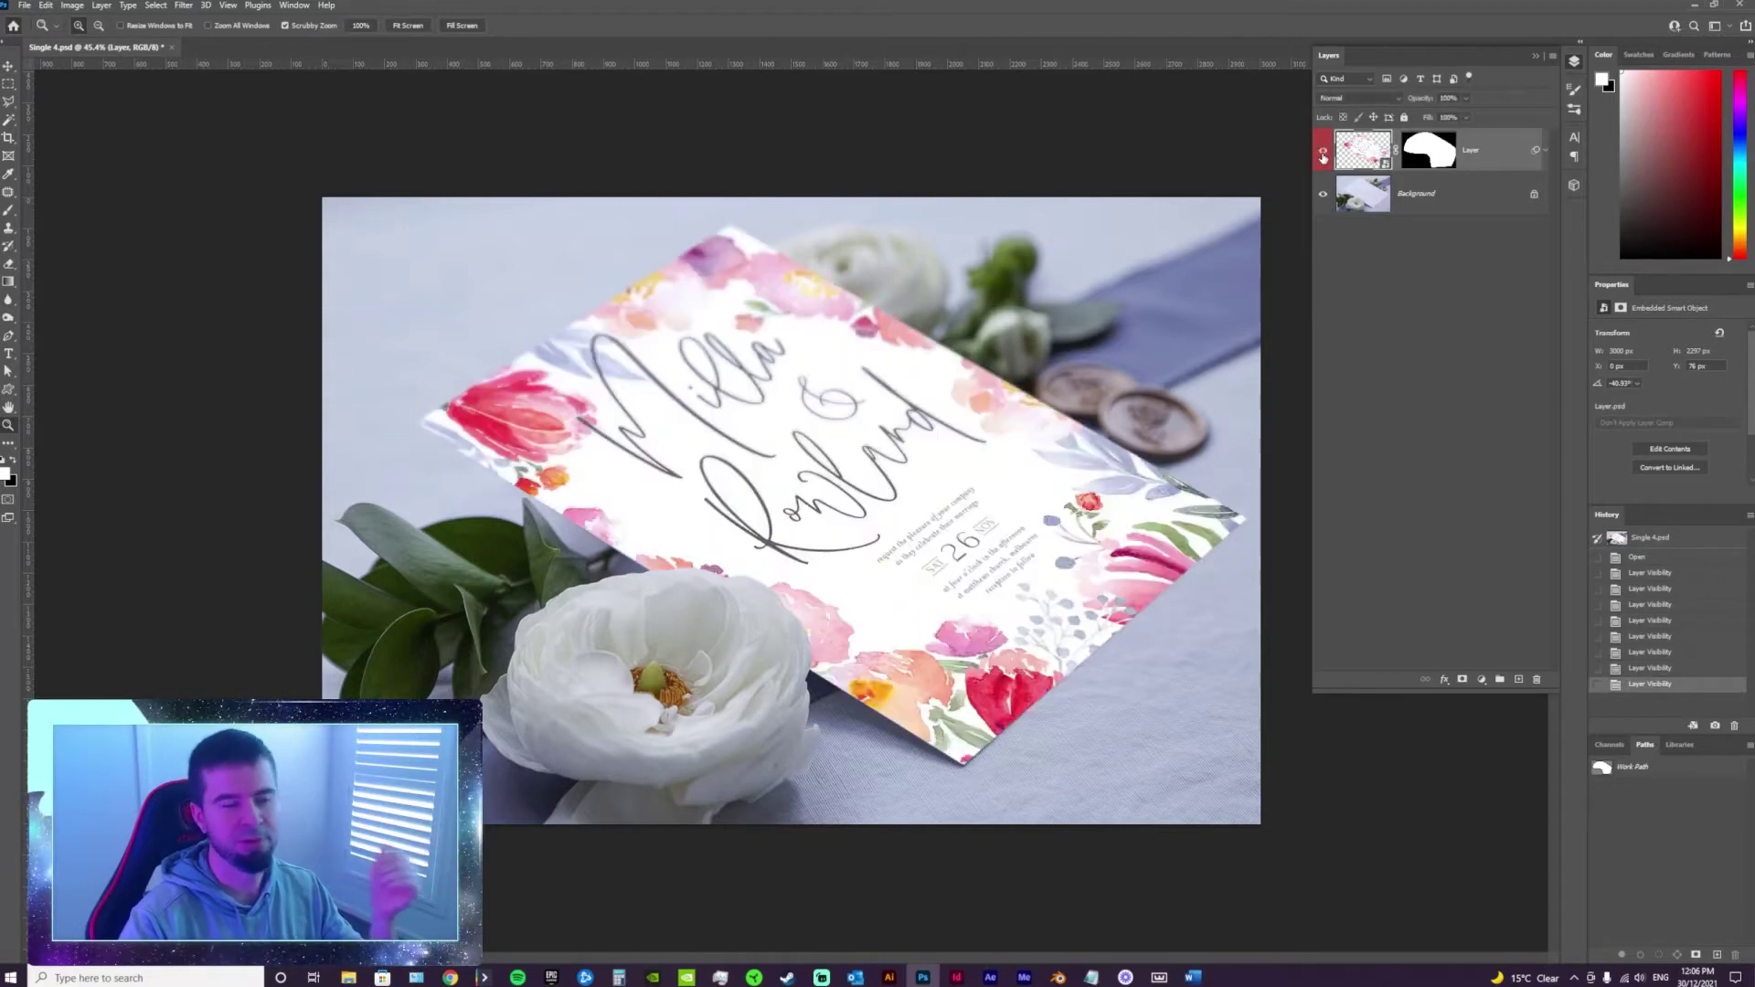
left_click(1322, 155)
left_click(1323, 156)
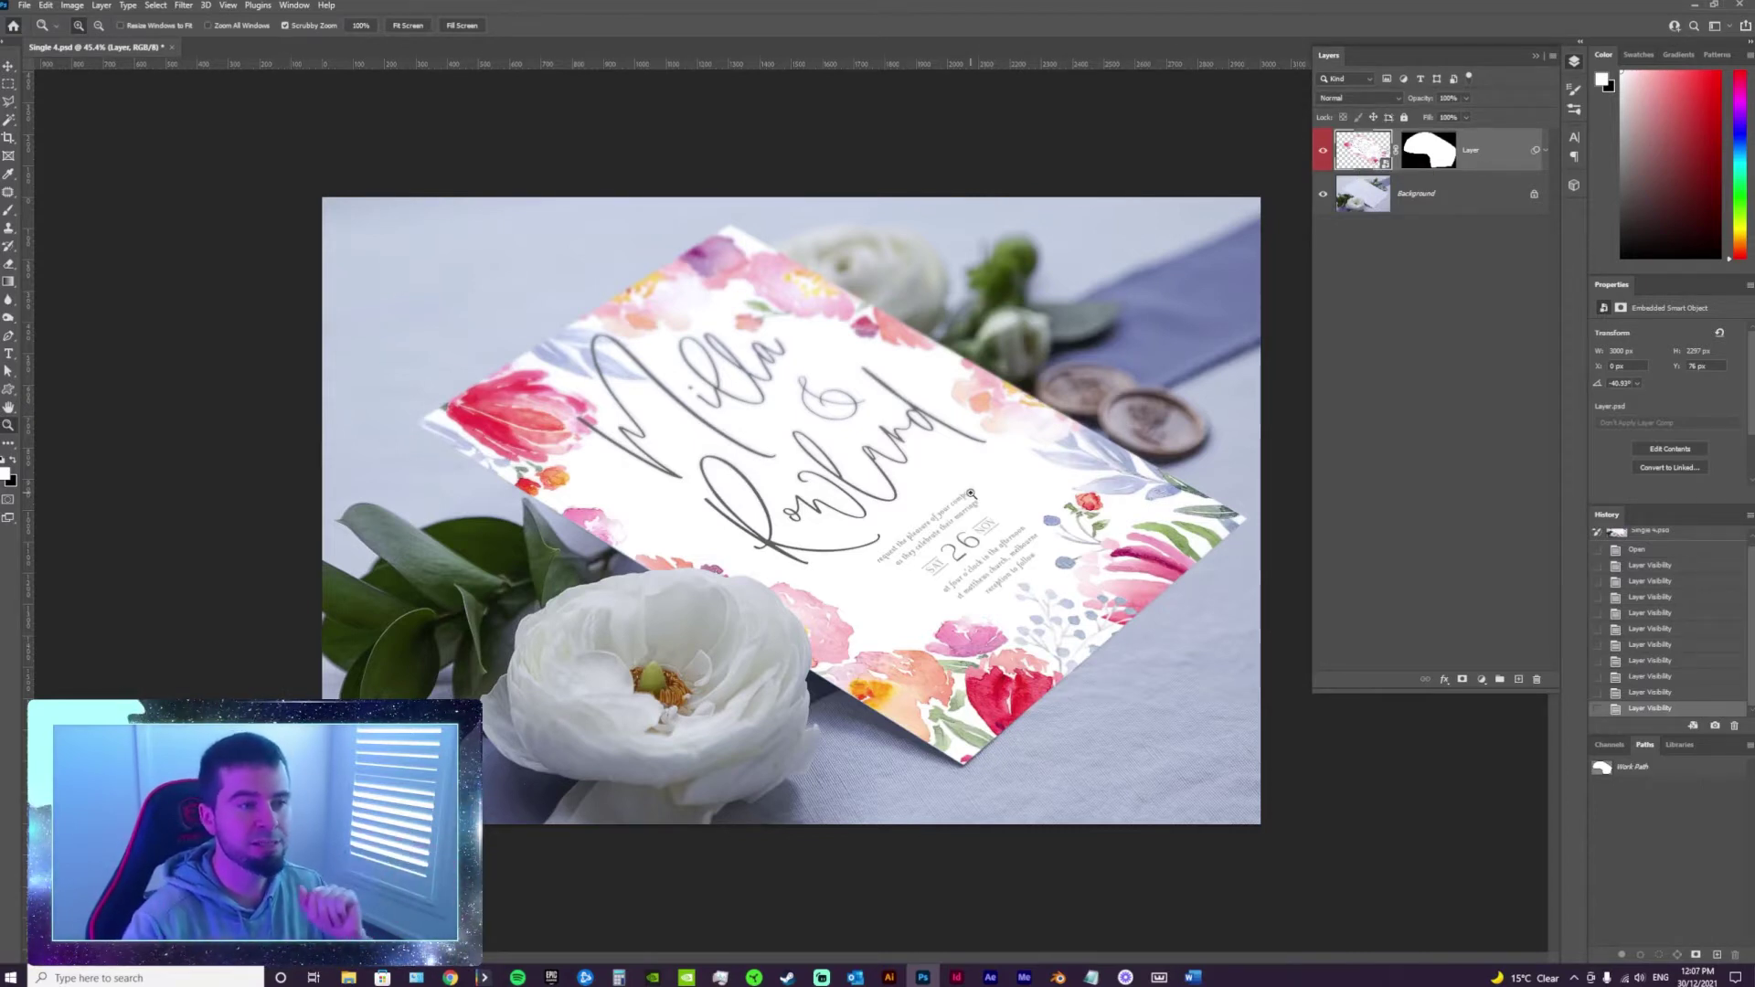
Place invite 4 from the Tutorial folder's Invites subfolder into the Layer smart object's contents, and save and close that document.
double_click(1364, 154)
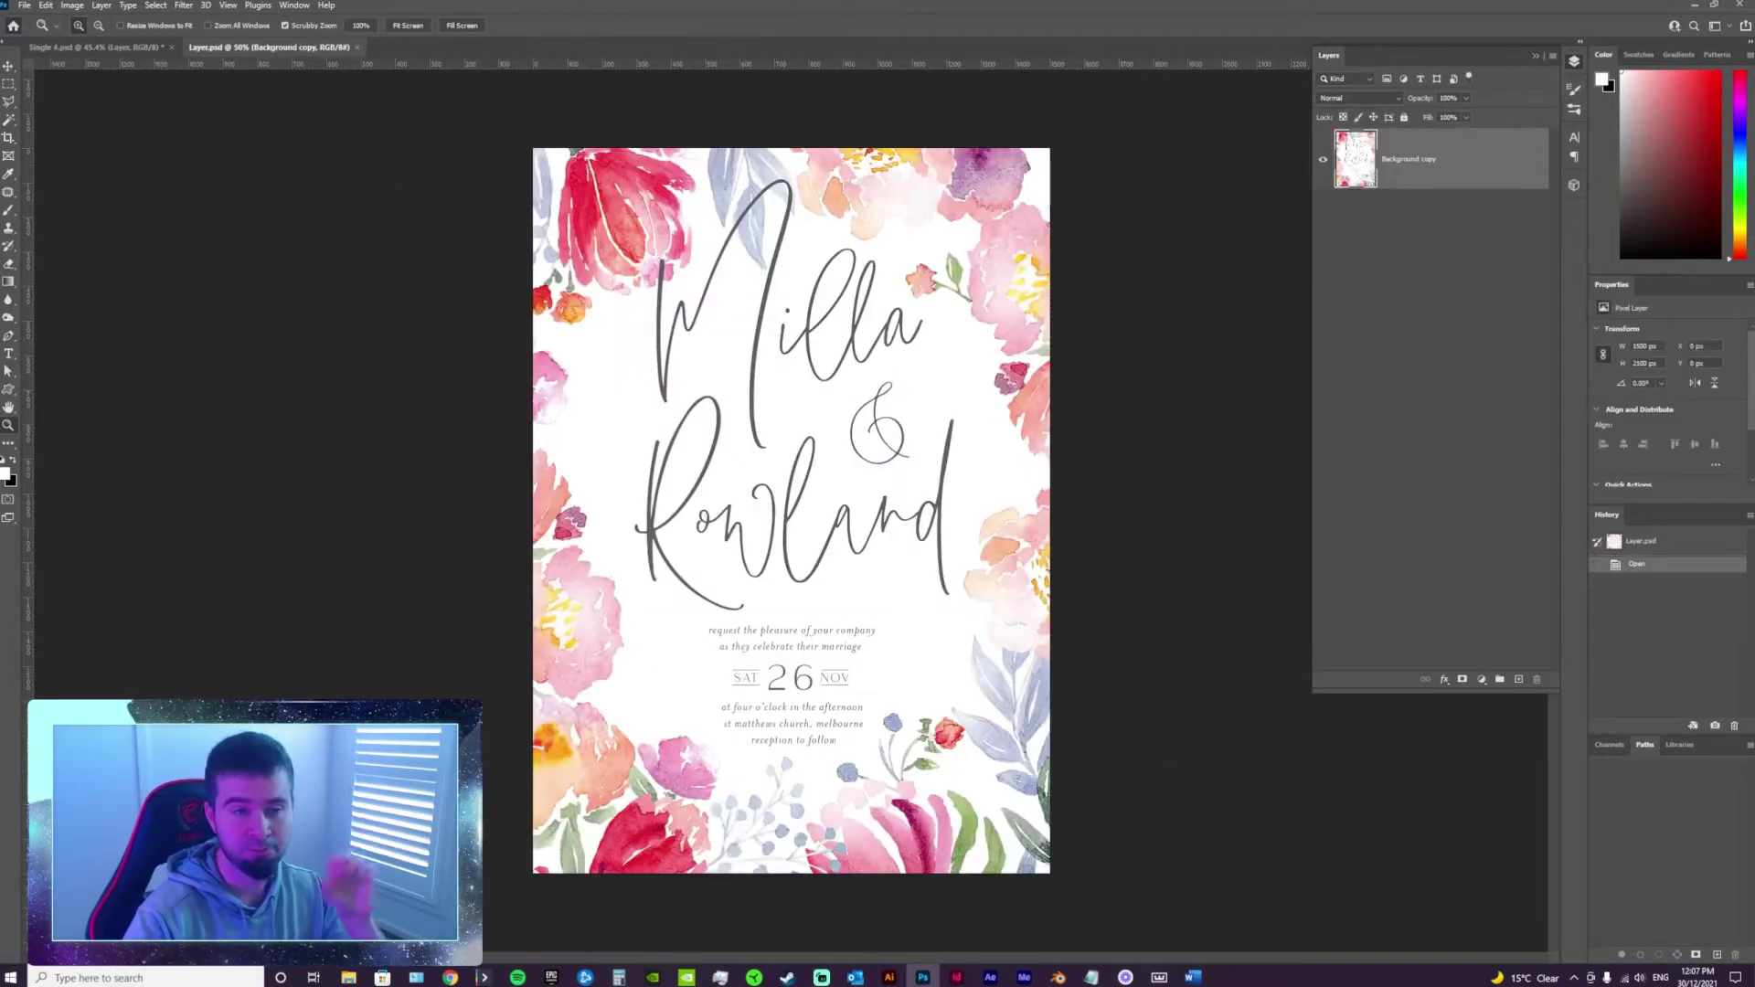
left_click(1696, 4)
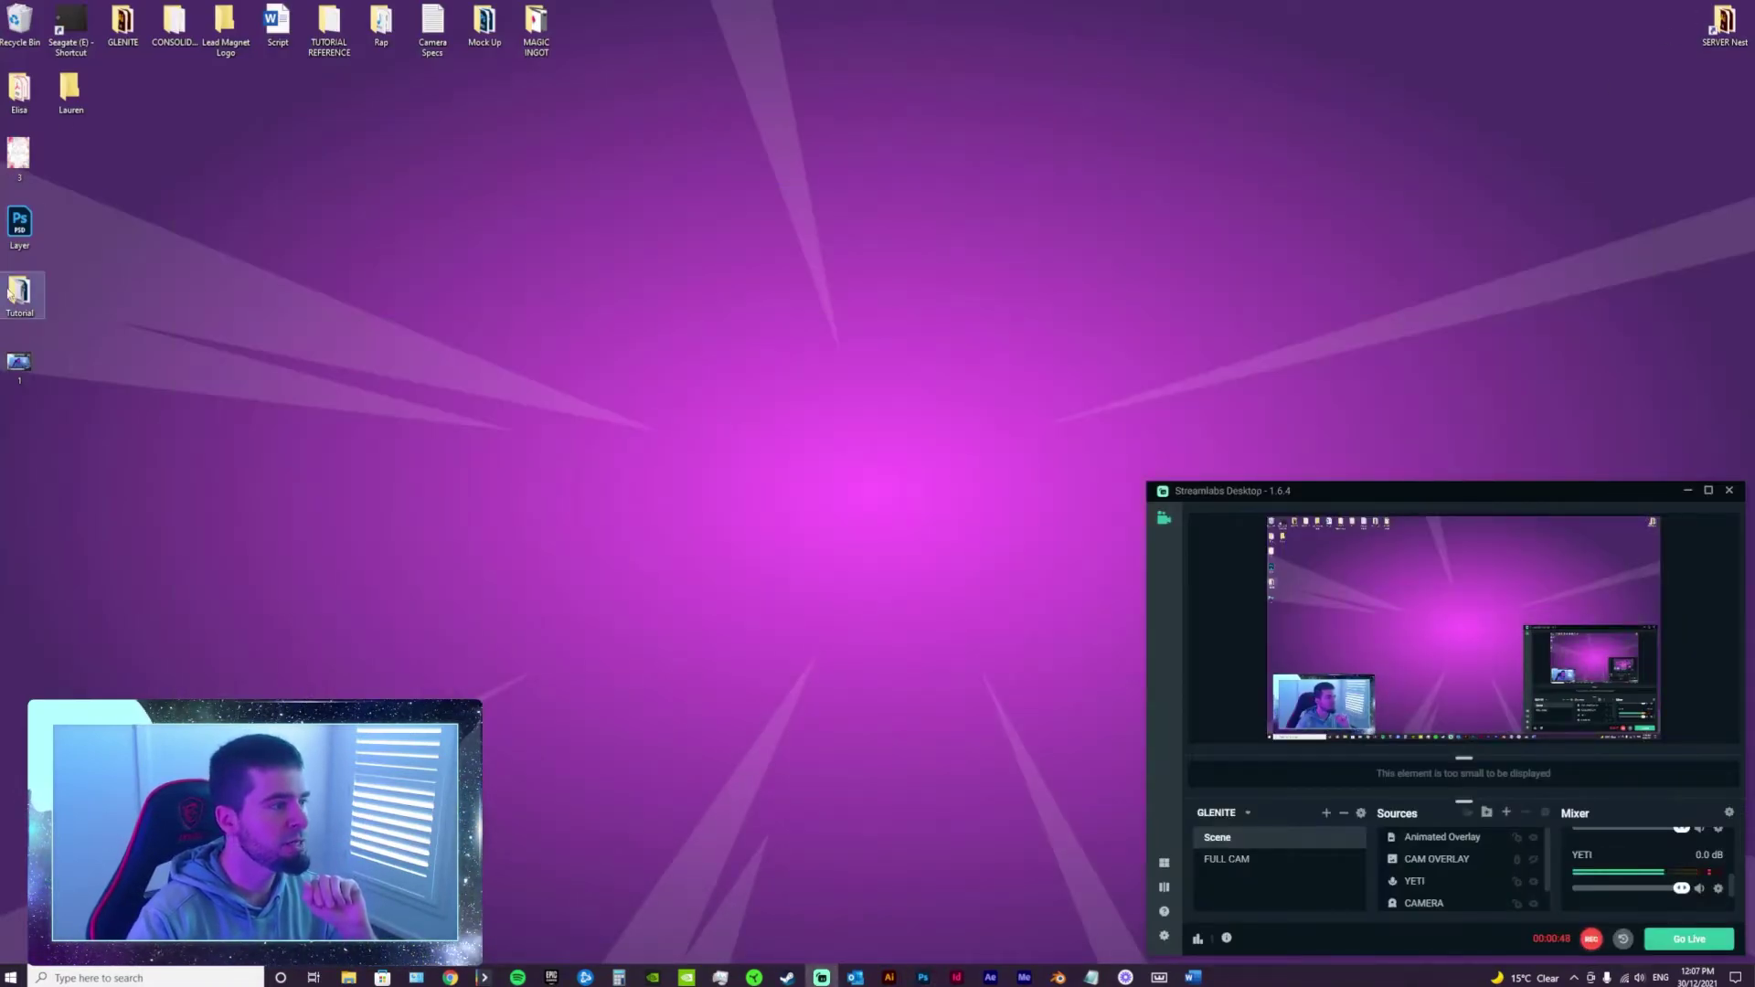
double_click(18, 292)
double_click(362, 329)
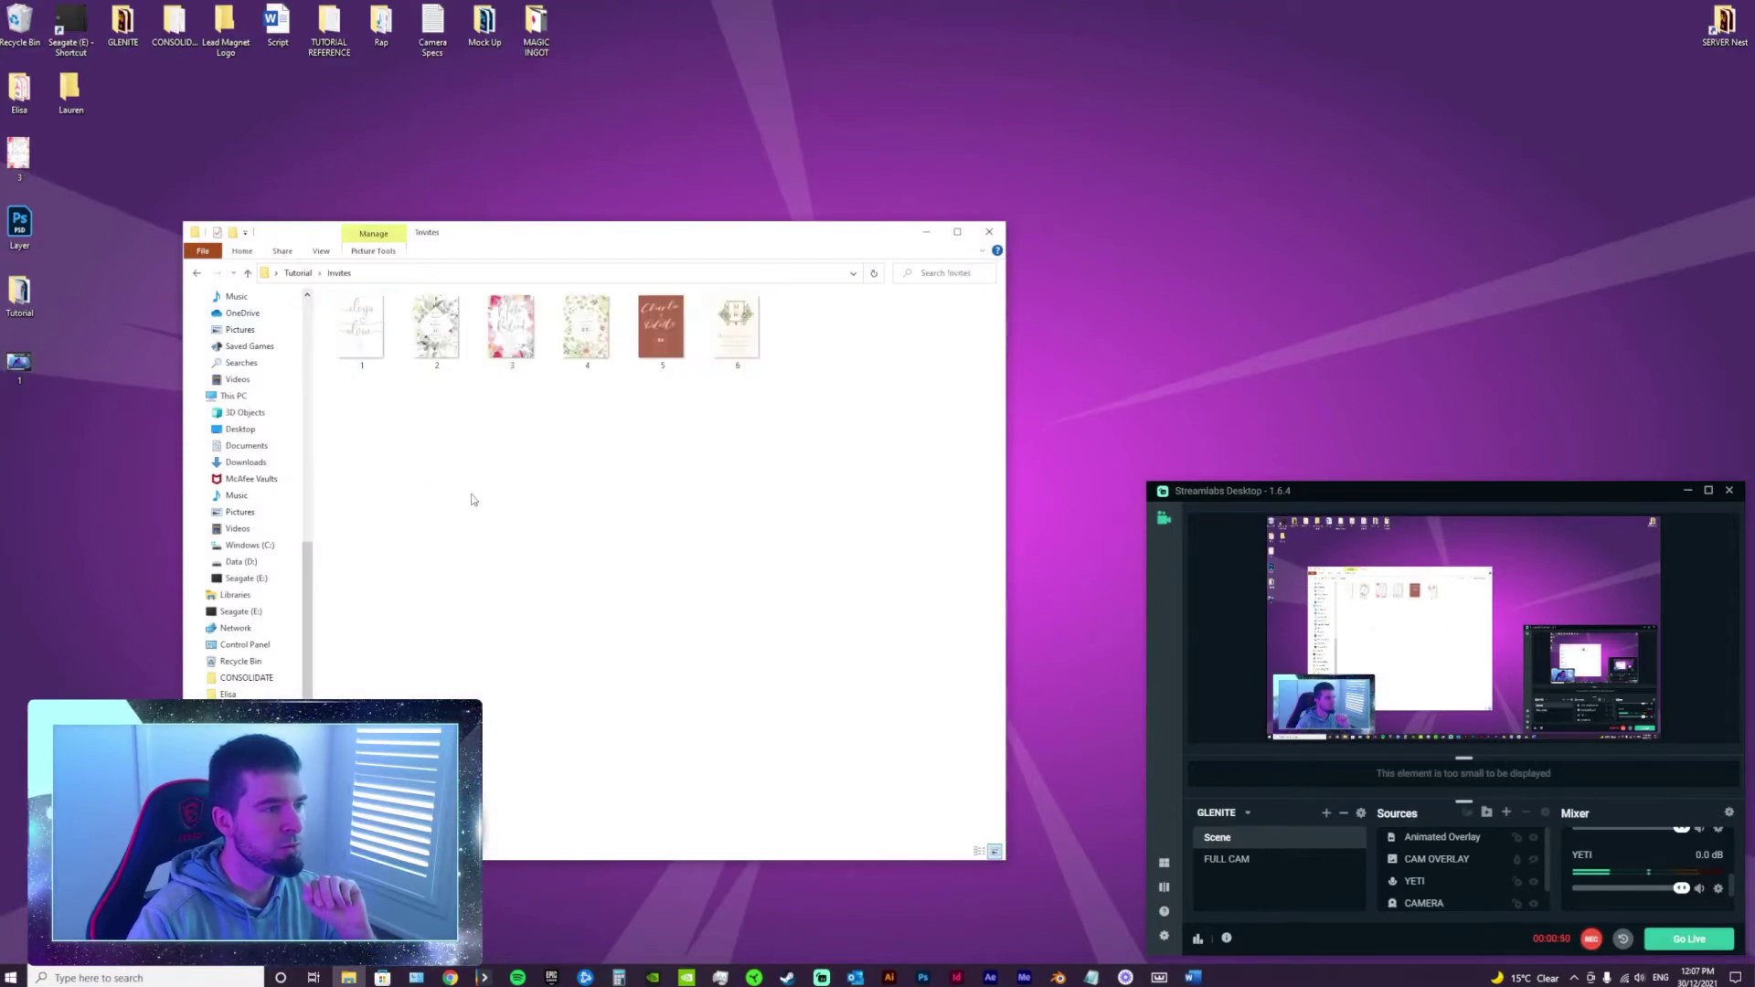
left_click_drag(586, 327, 837, 532)
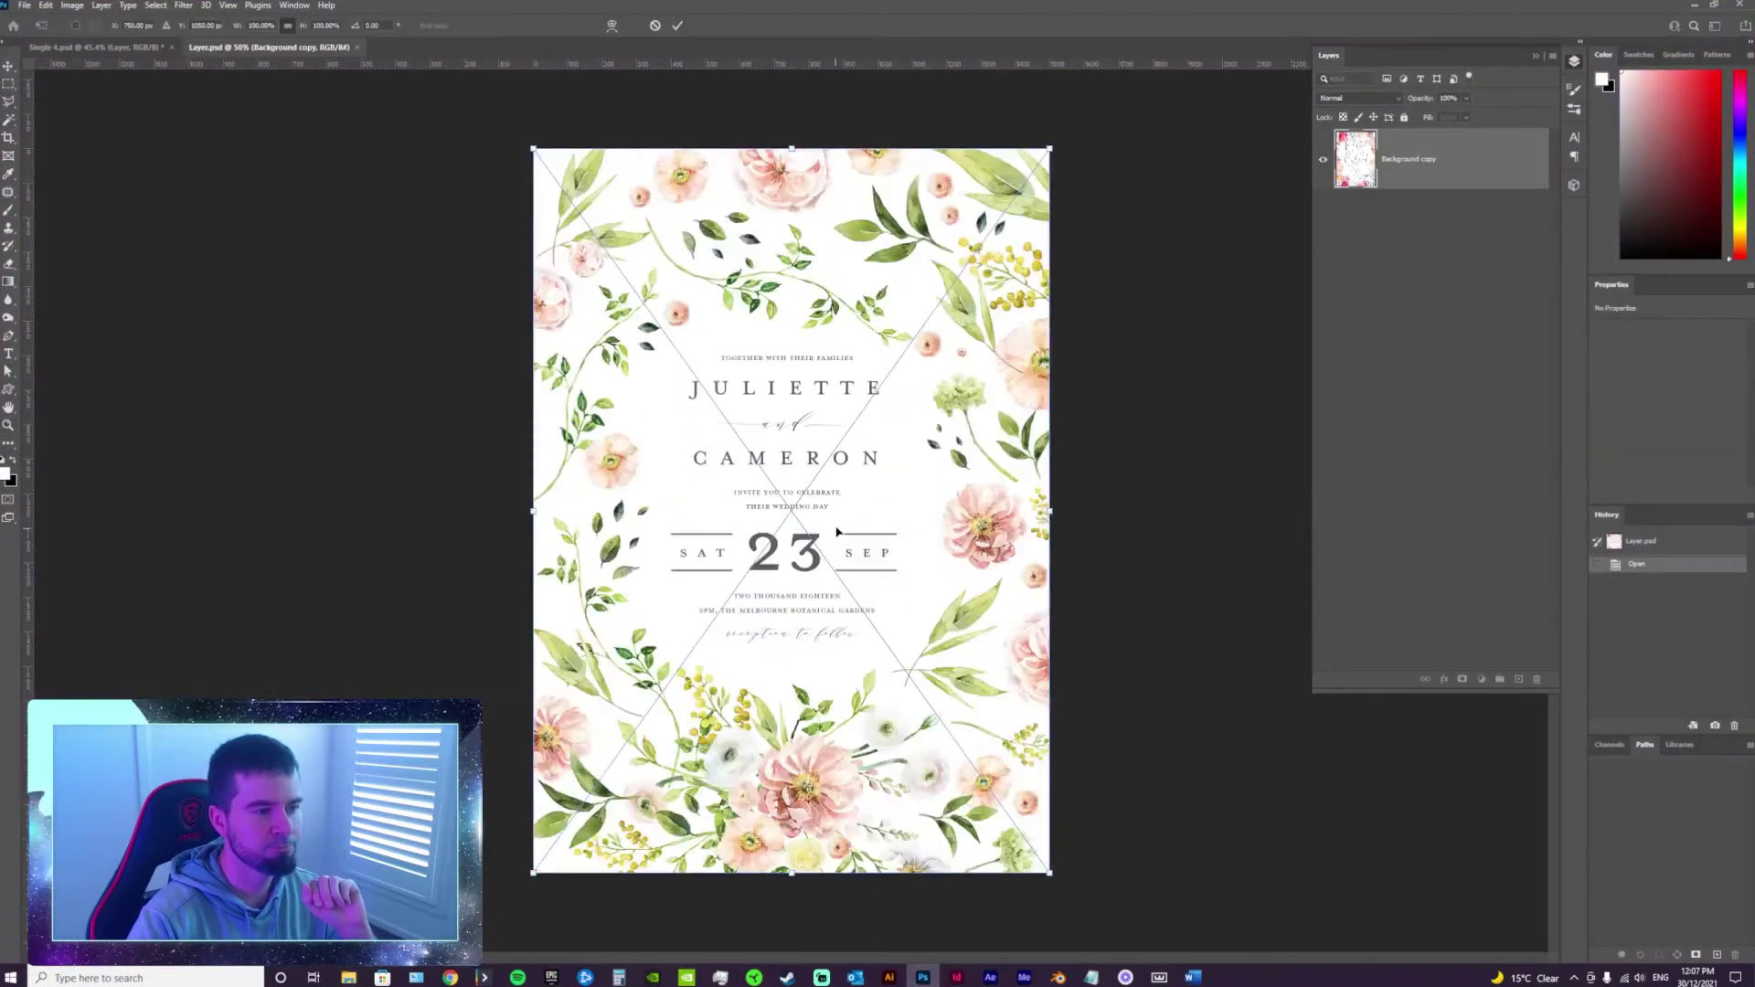
key("Return")
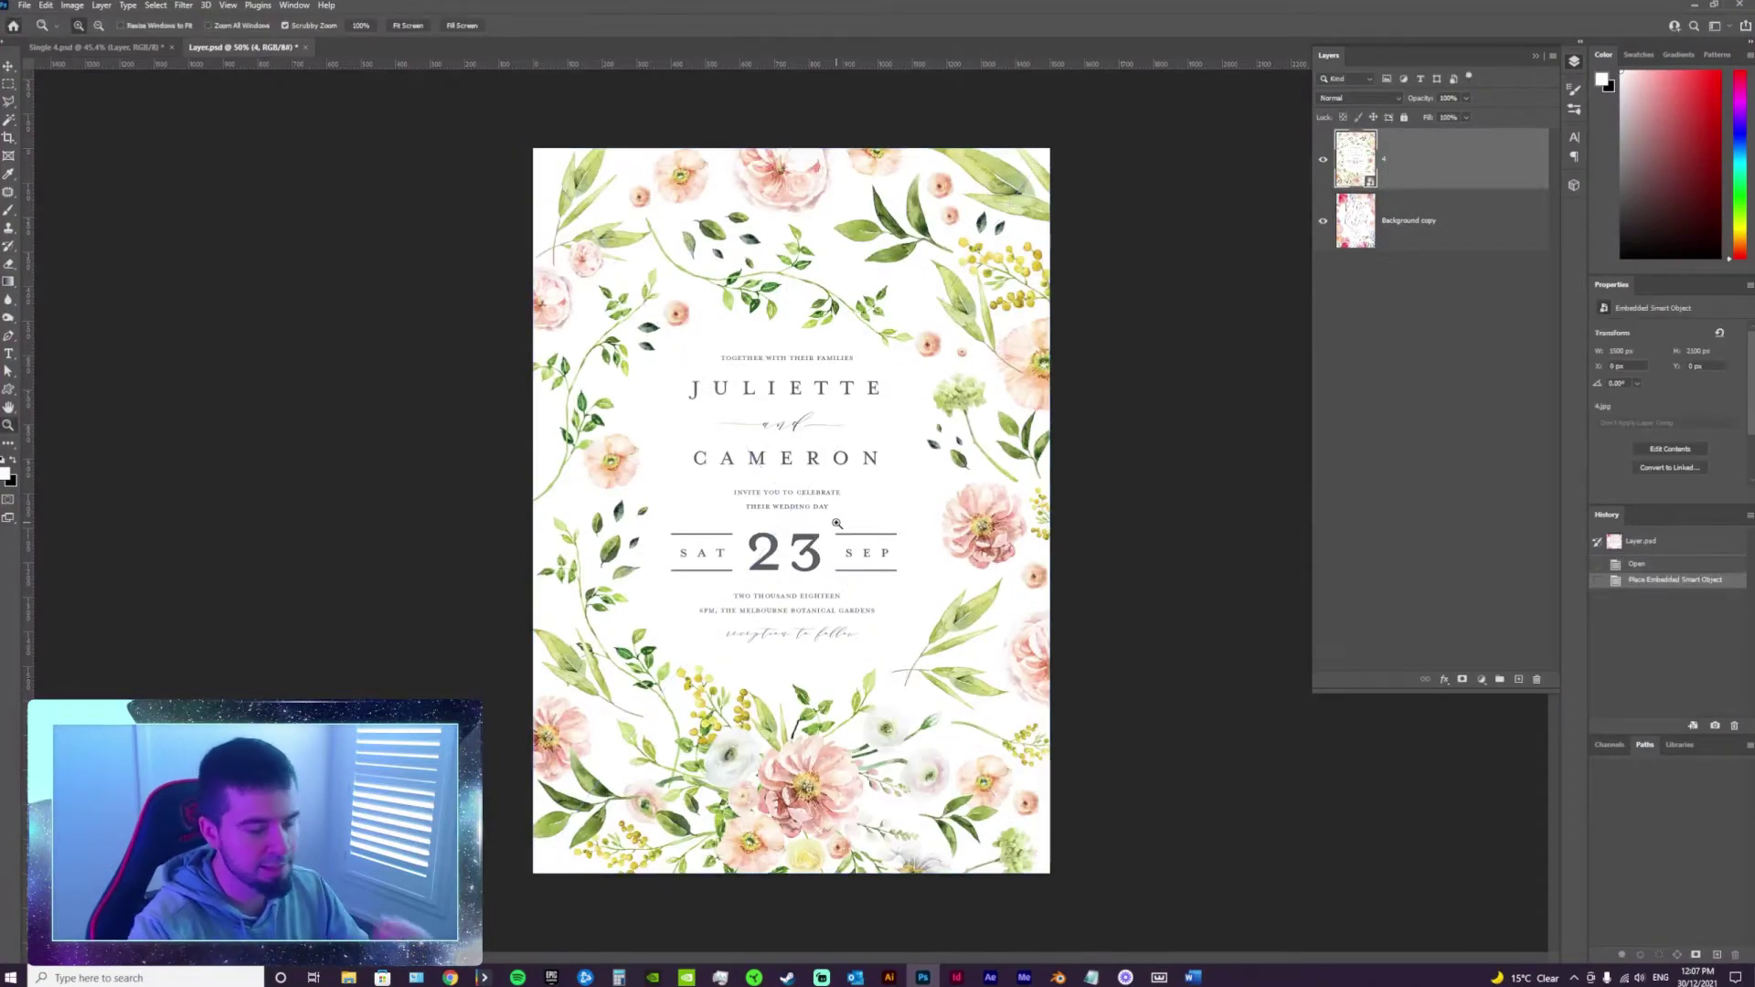
key("ctrl+s")
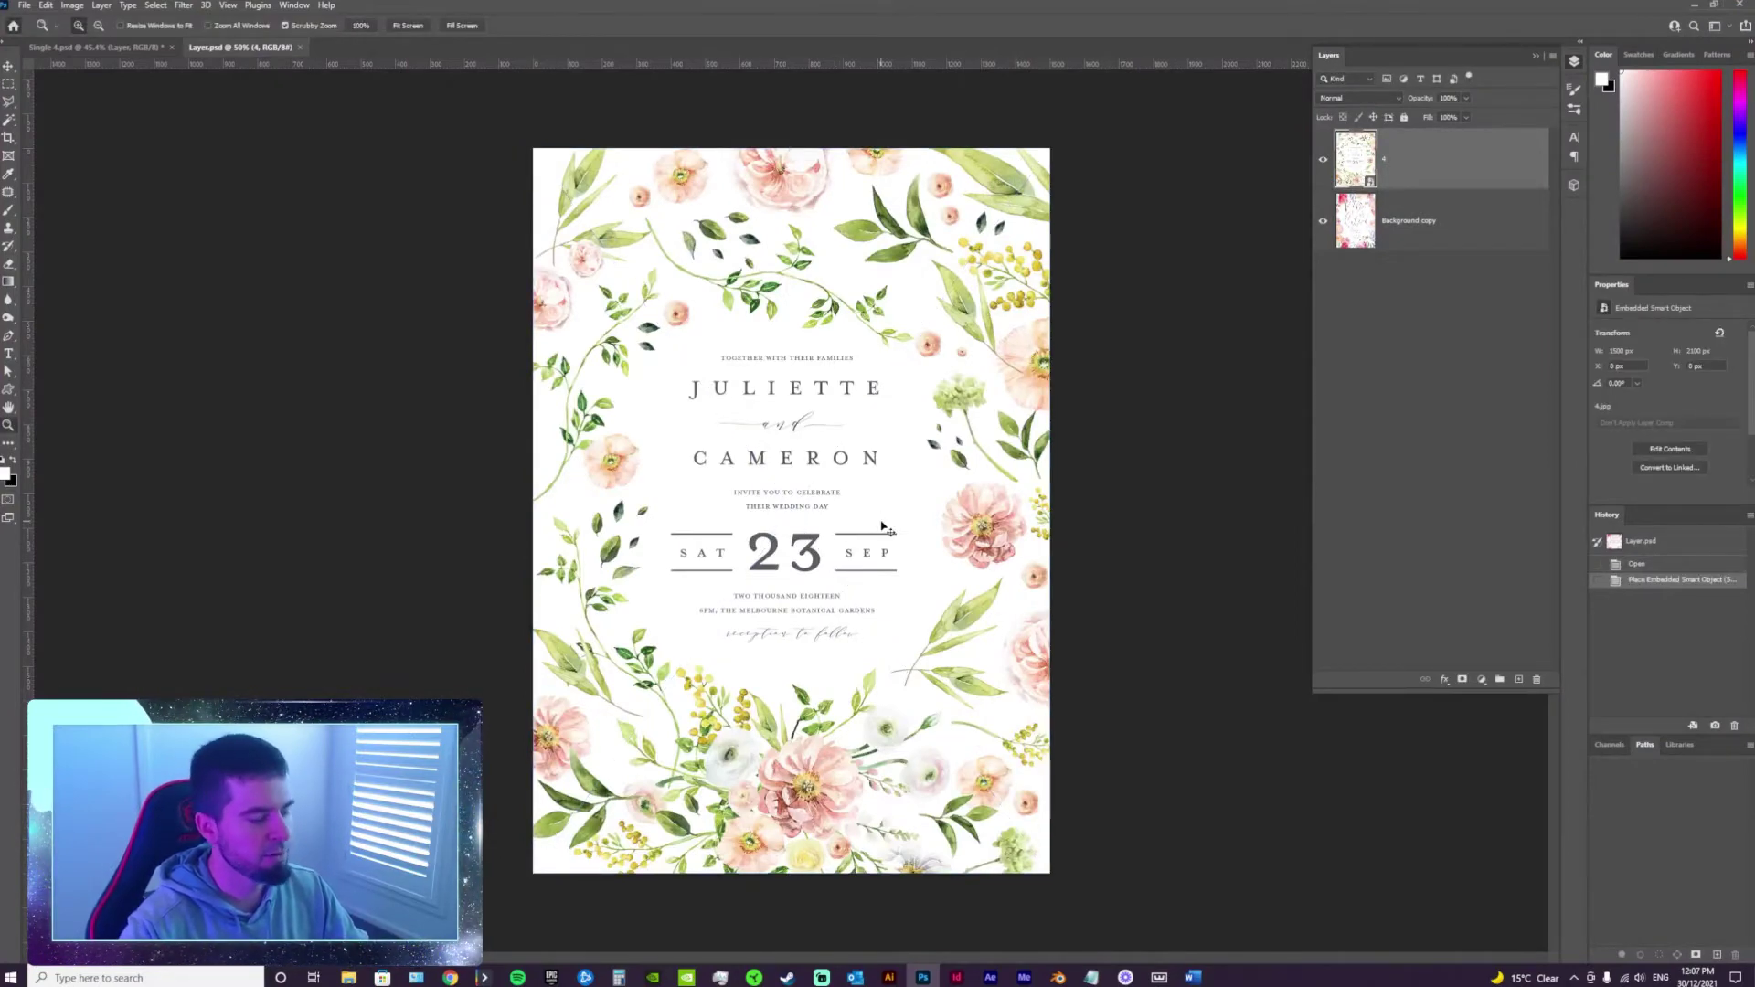
key("ctrl+w")
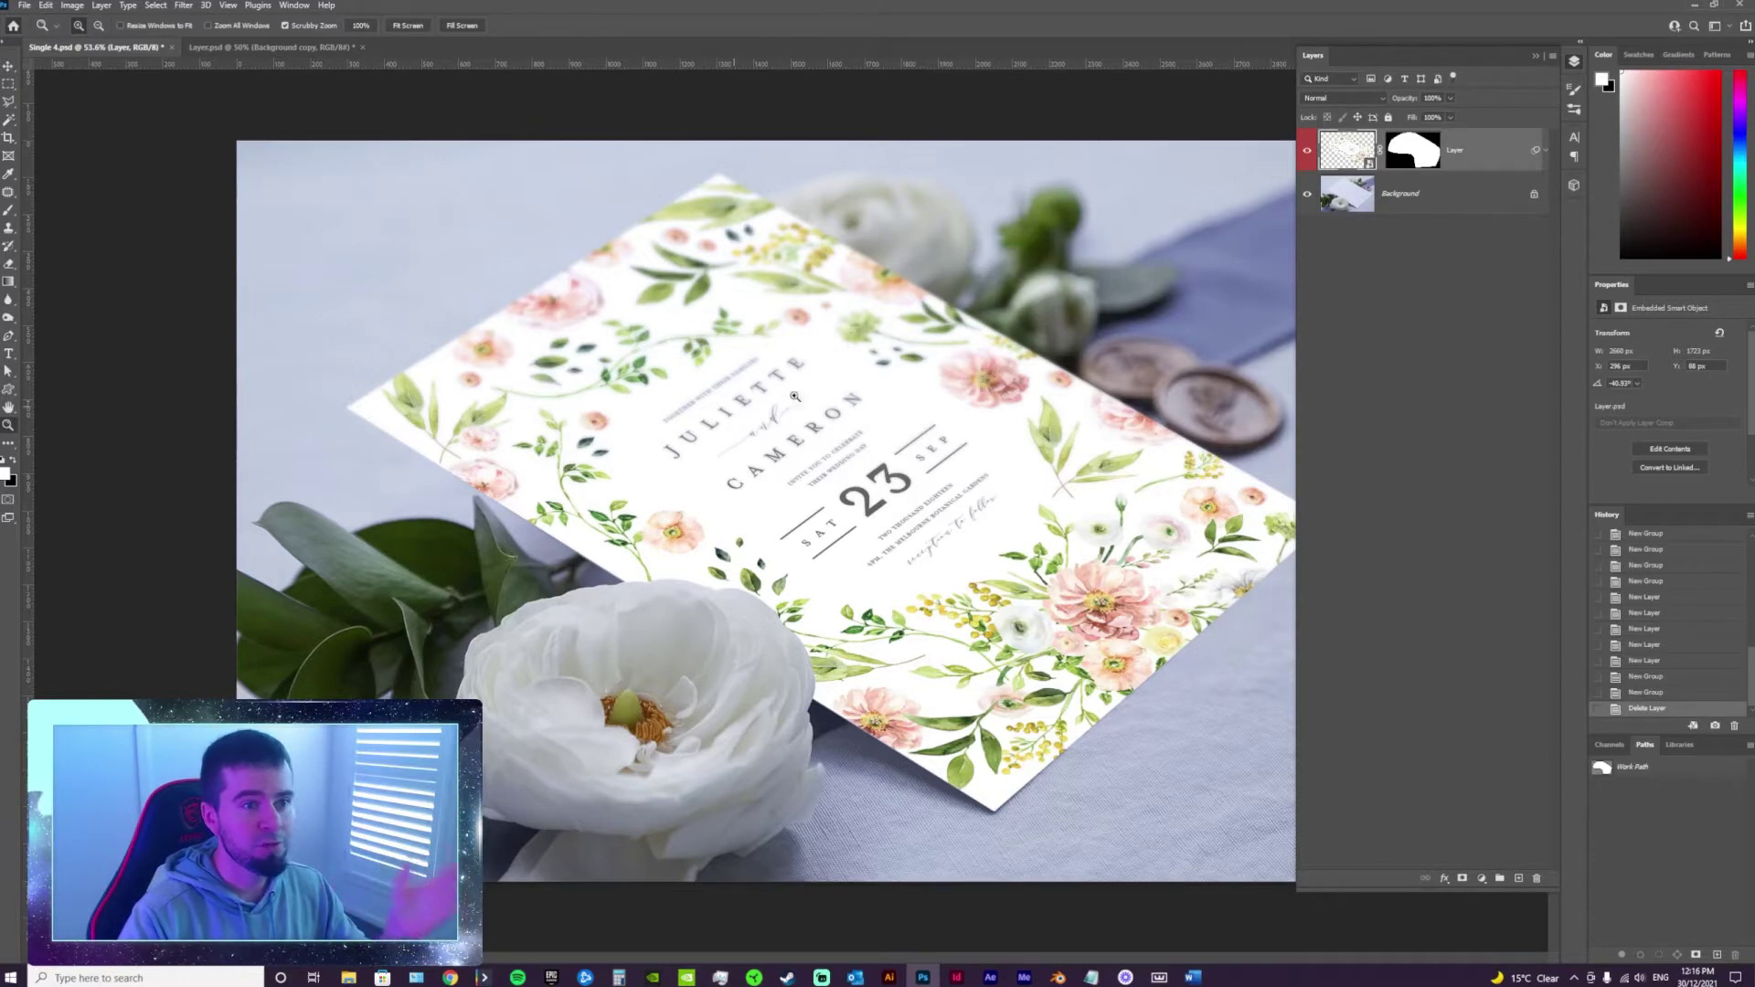
Look over the list of available panels, both open documents, and the mockup's Background and smart object layers.
left_click(294, 4)
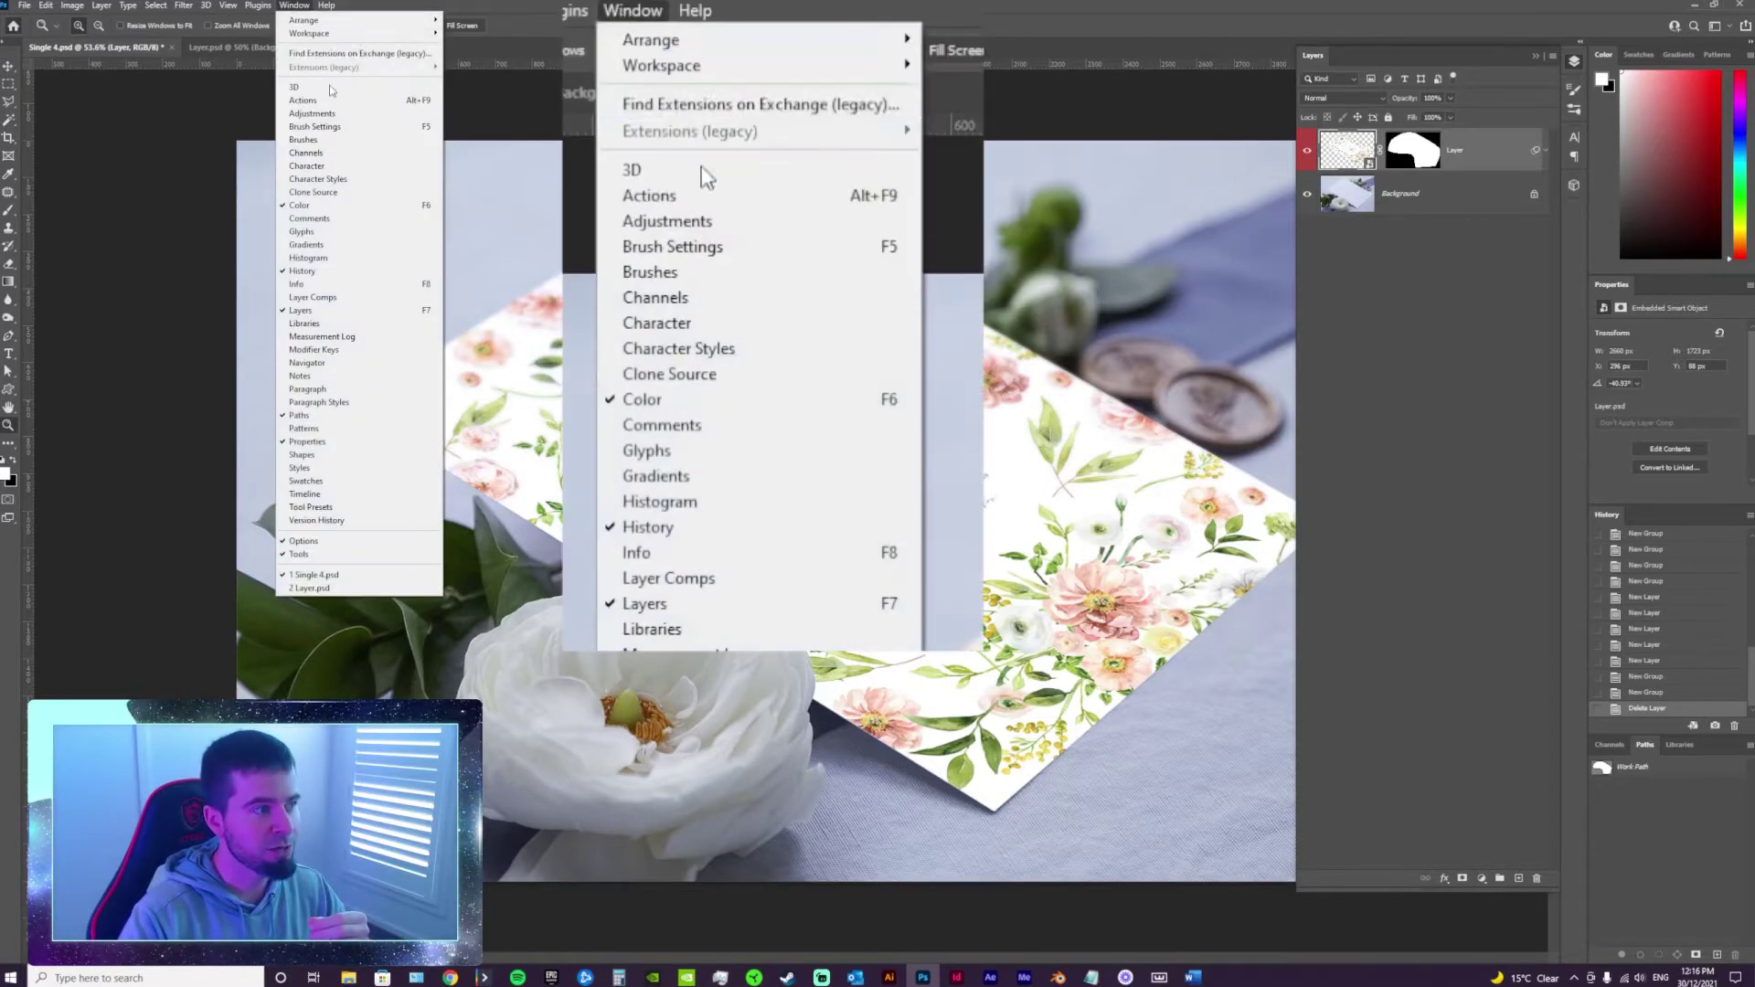
left_click(1384, 356)
left_click(1384, 356)
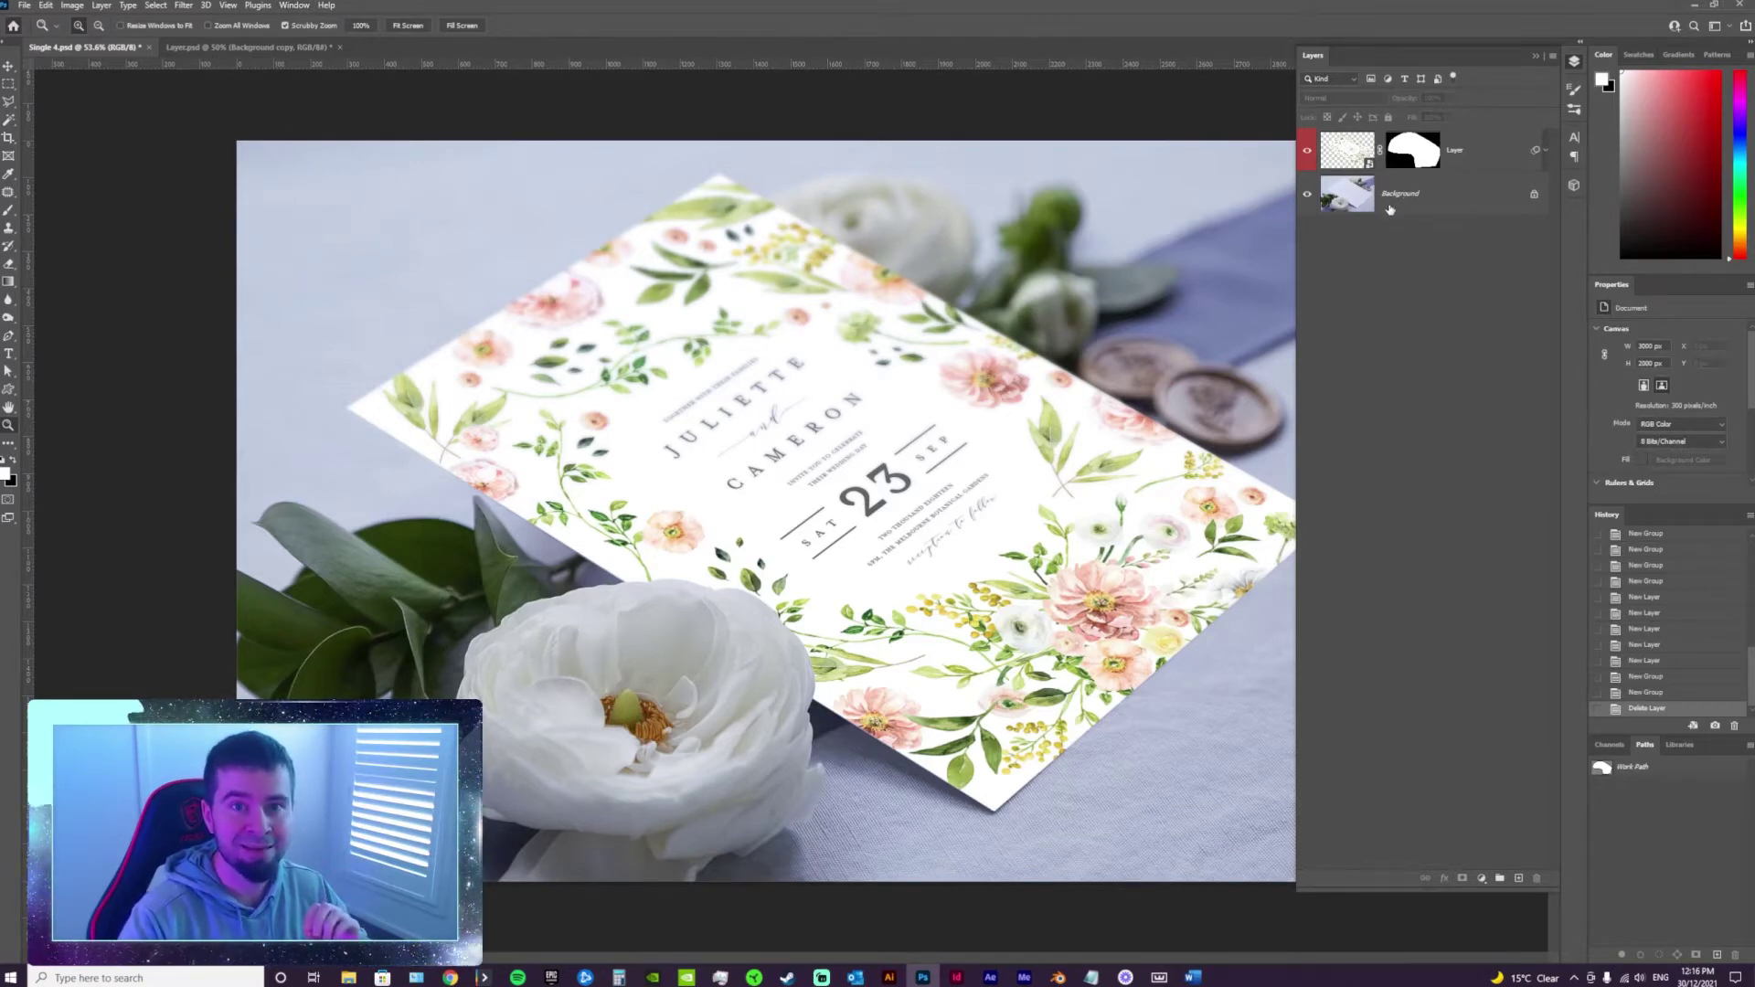
key("ctrl+Tab")
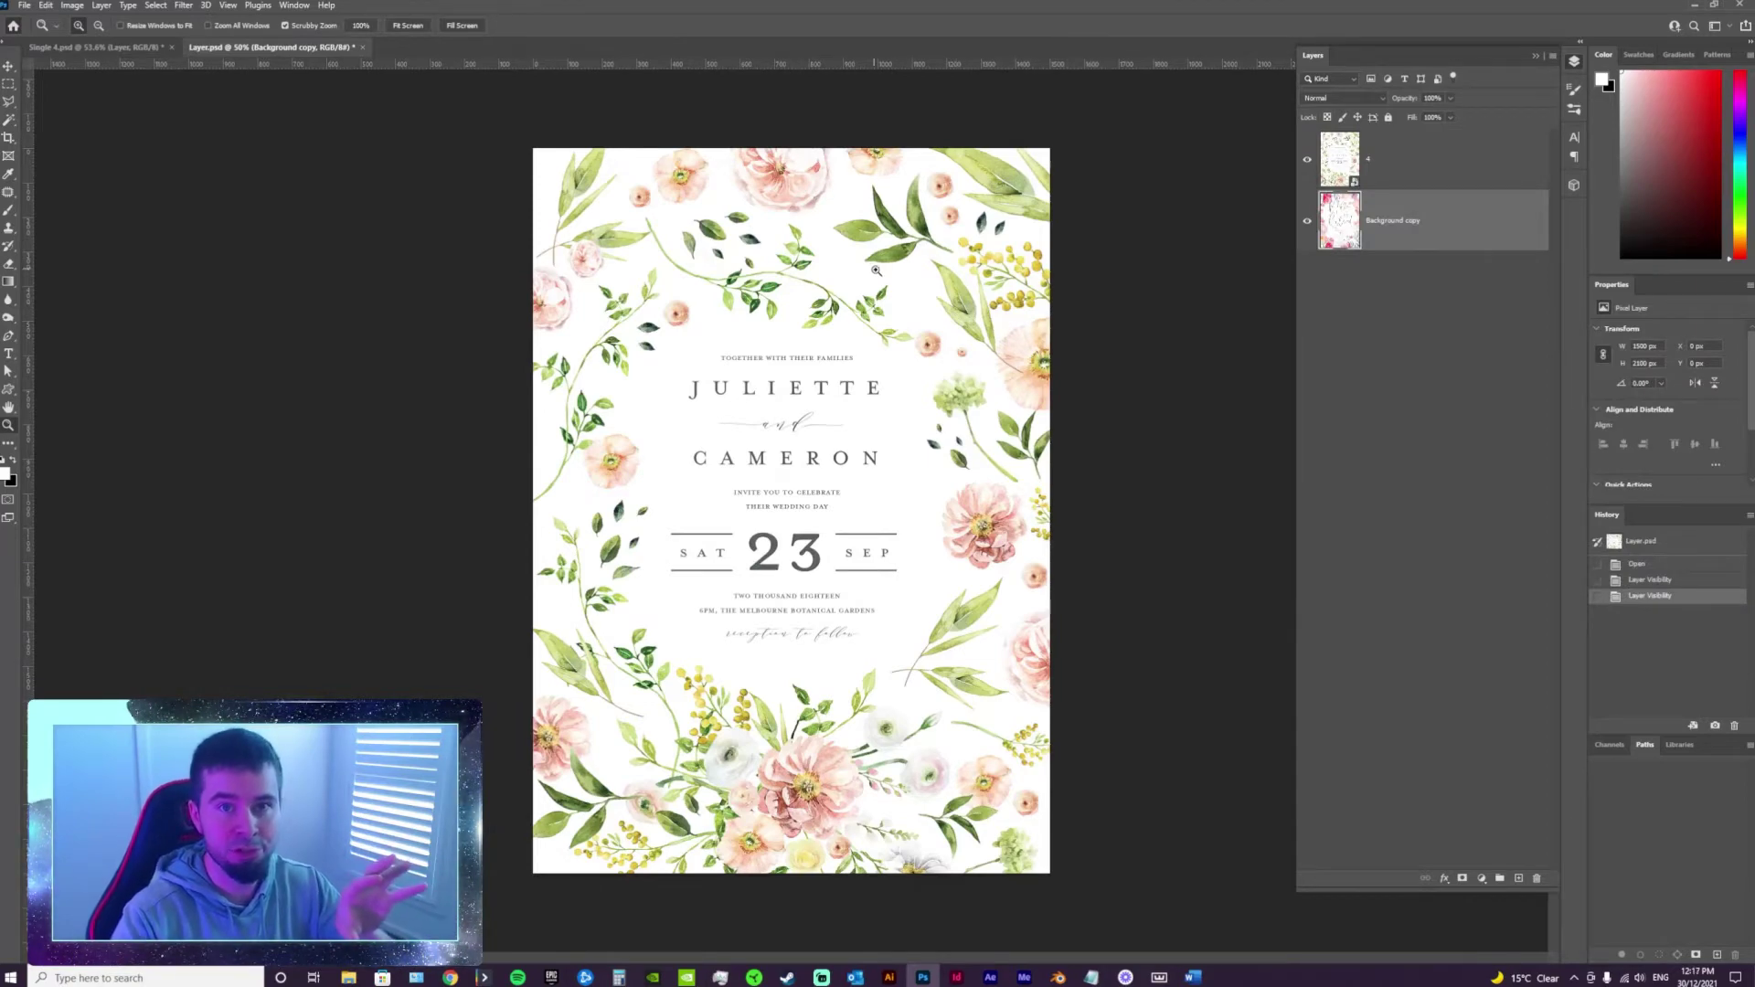
key("ctrl+Tab")
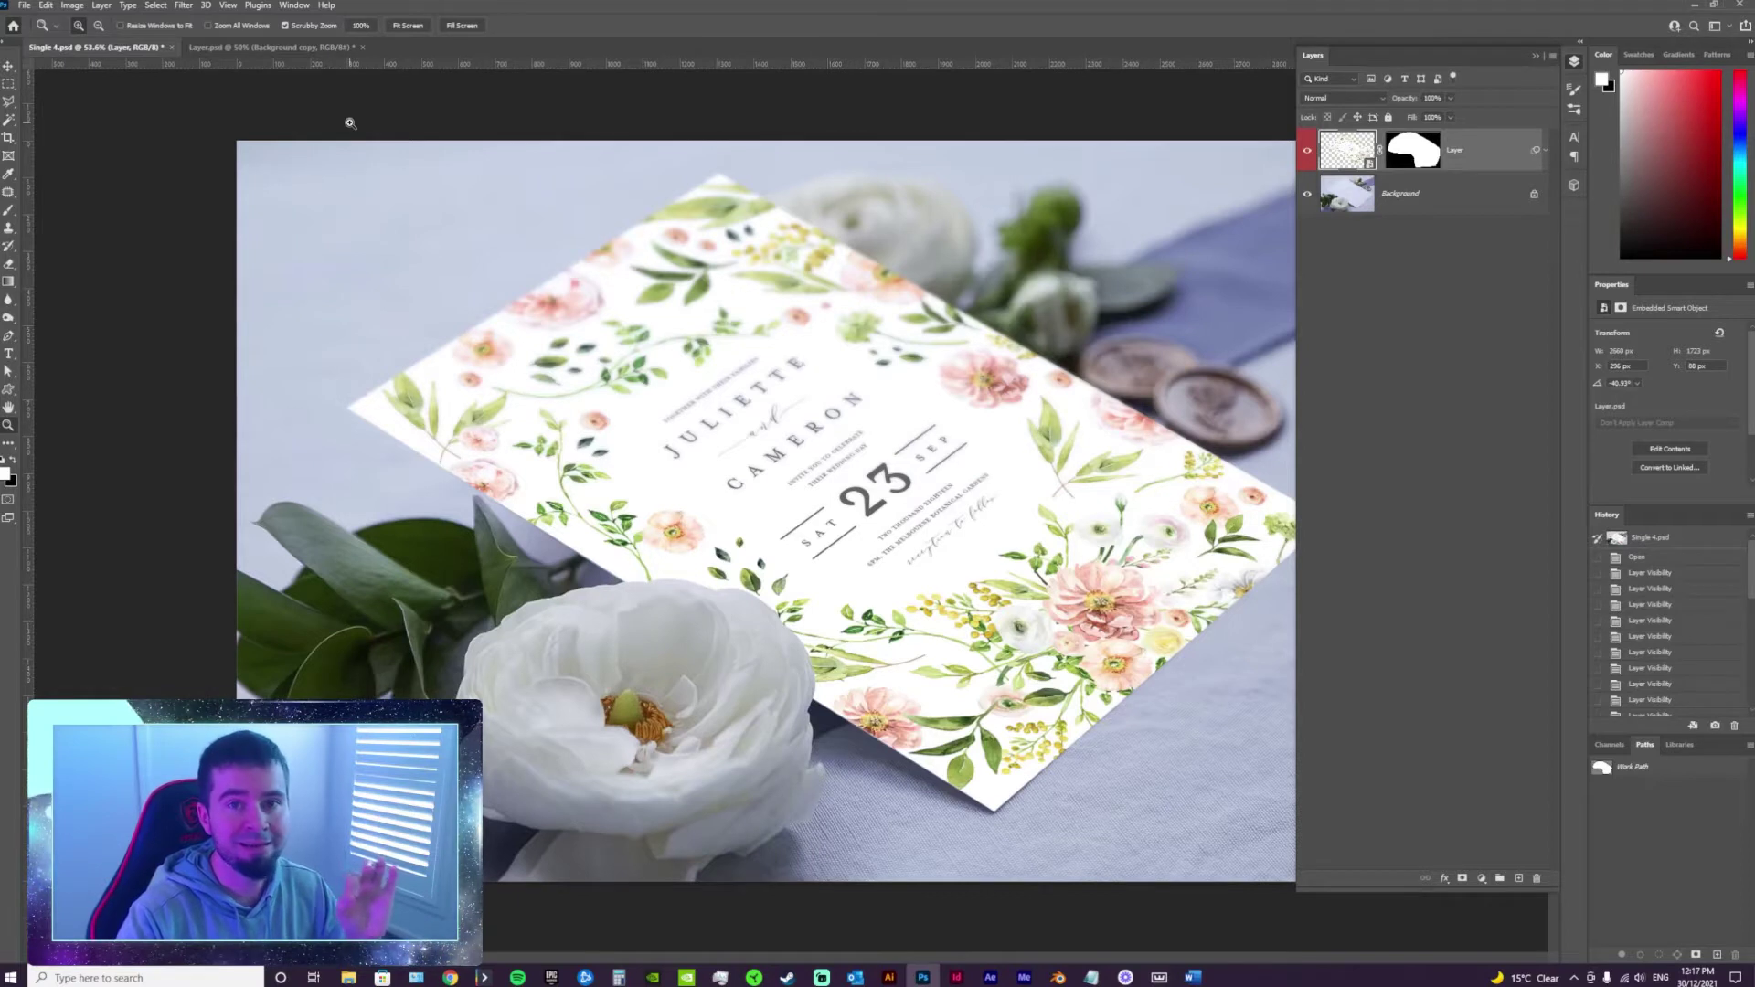
left_click(1358, 195)
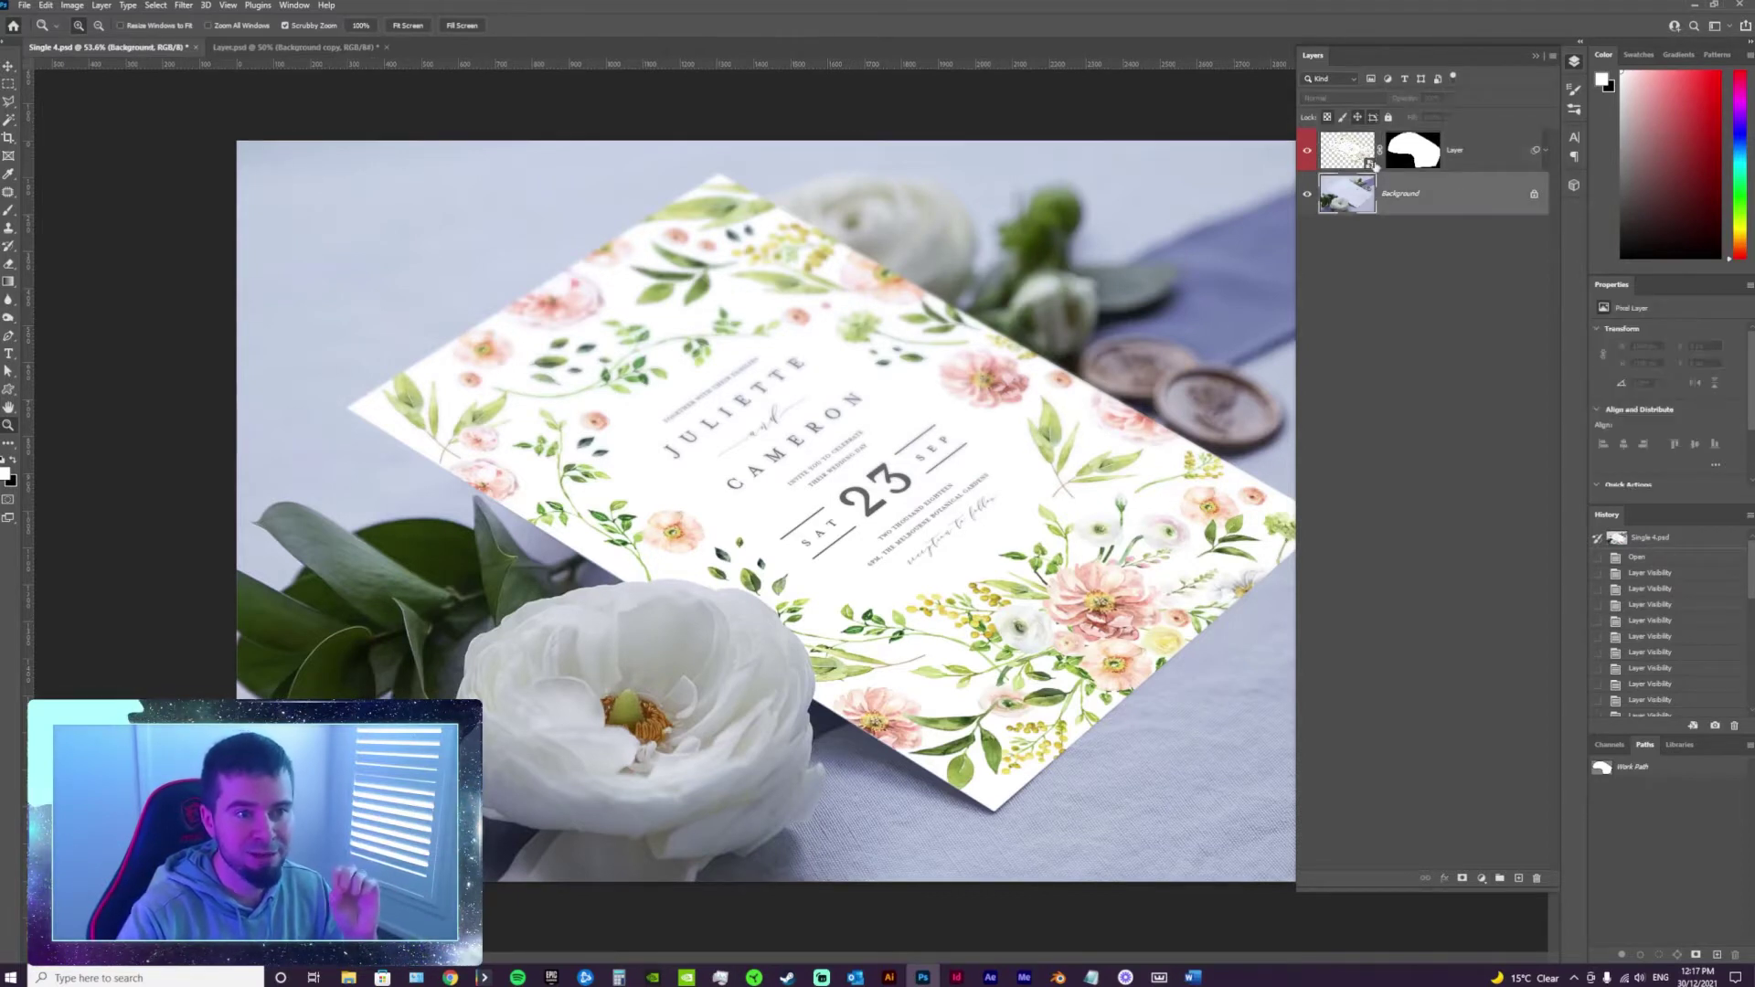
left_click(1373, 164)
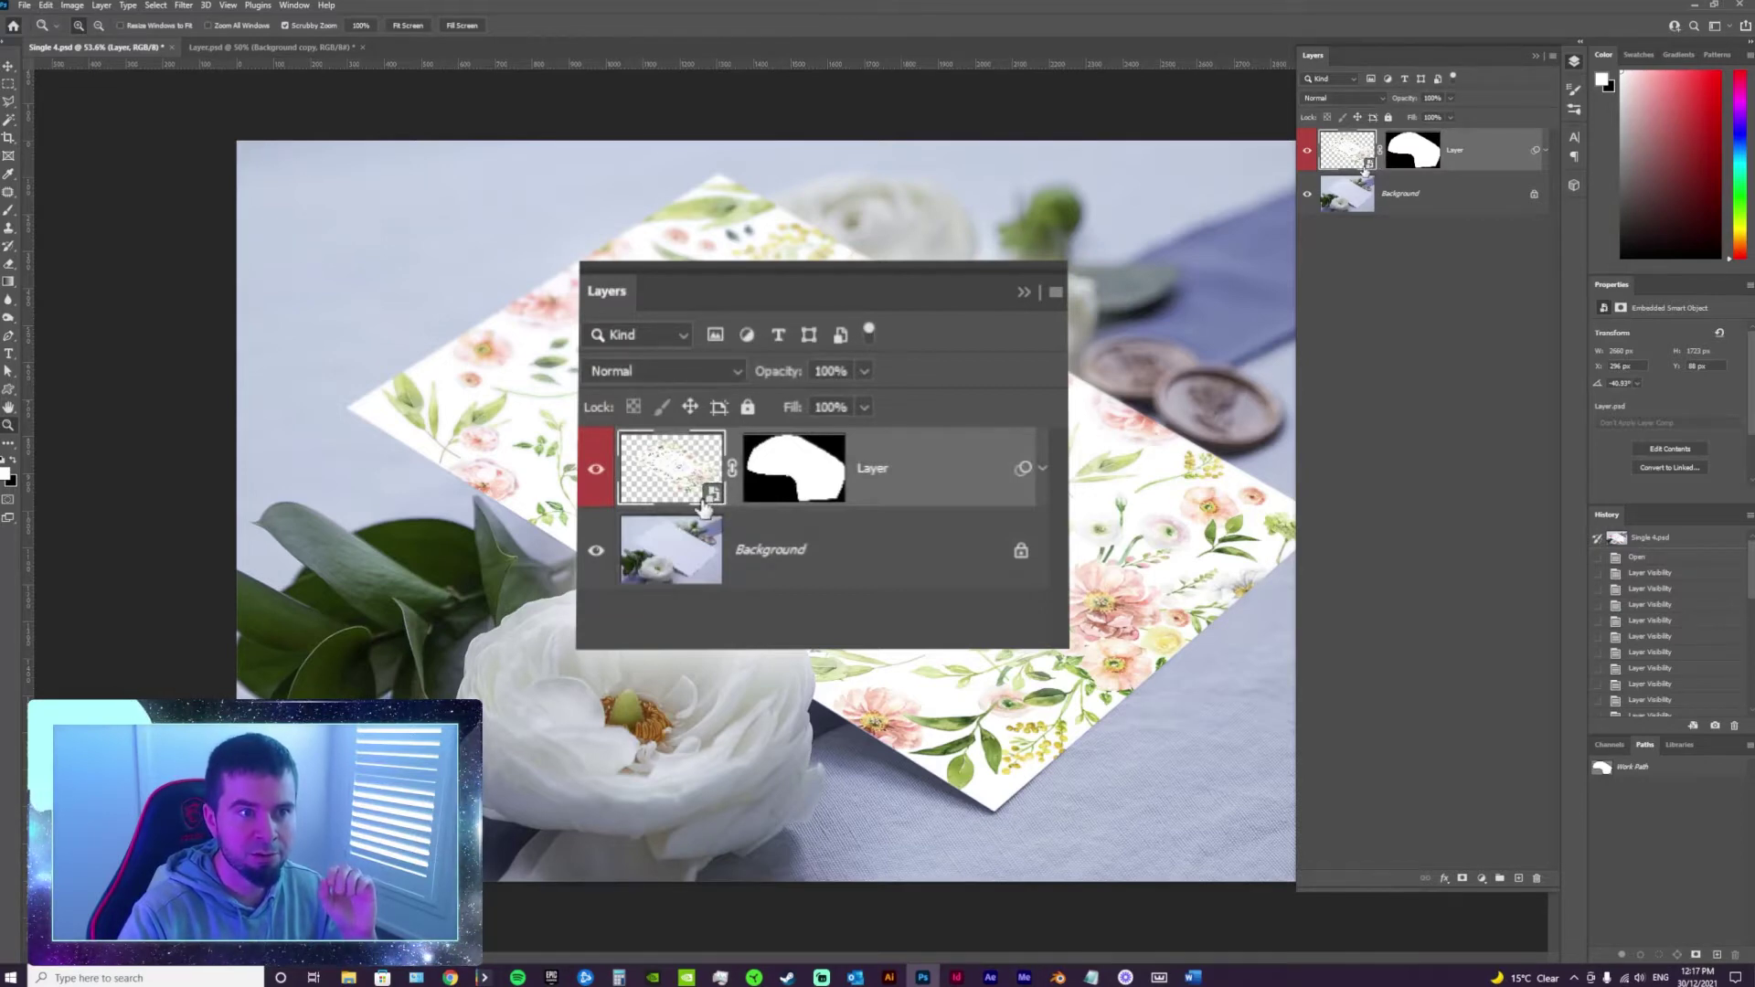
Place invite 6 from the Tutorial folder's Invites subfolder into the Layer smart object's contents, at the top of the layer stack.
double_click(1350, 157)
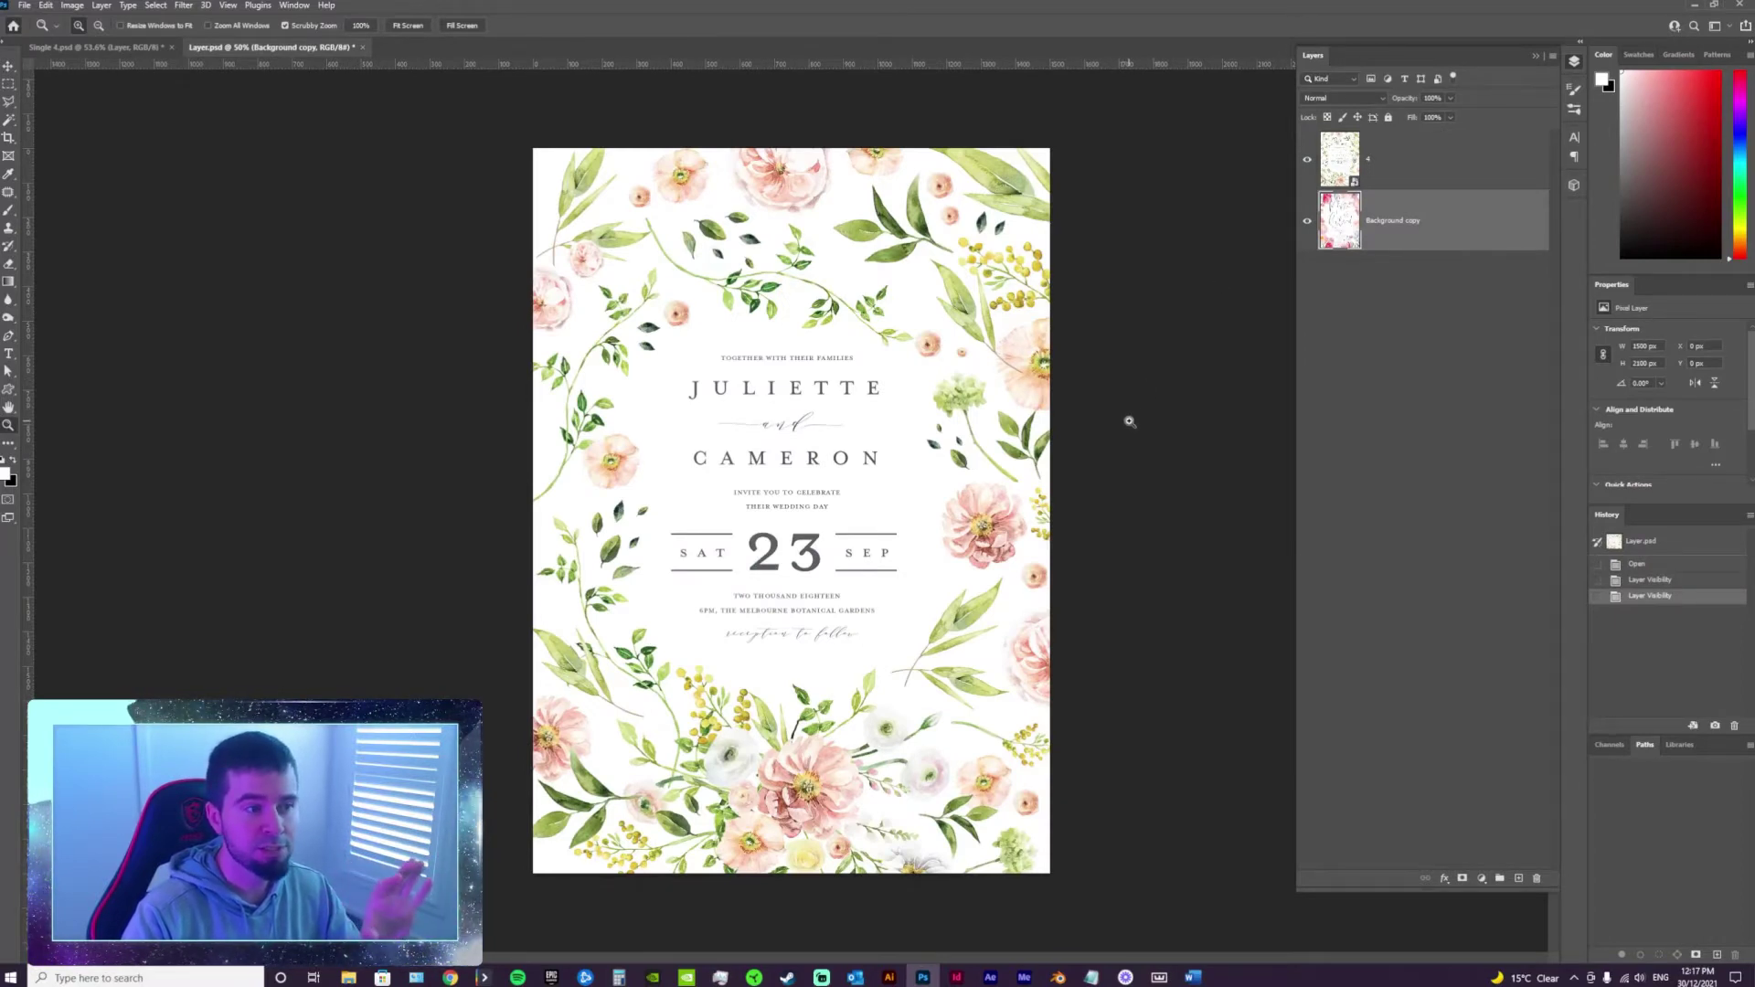
left_click(1694, 9)
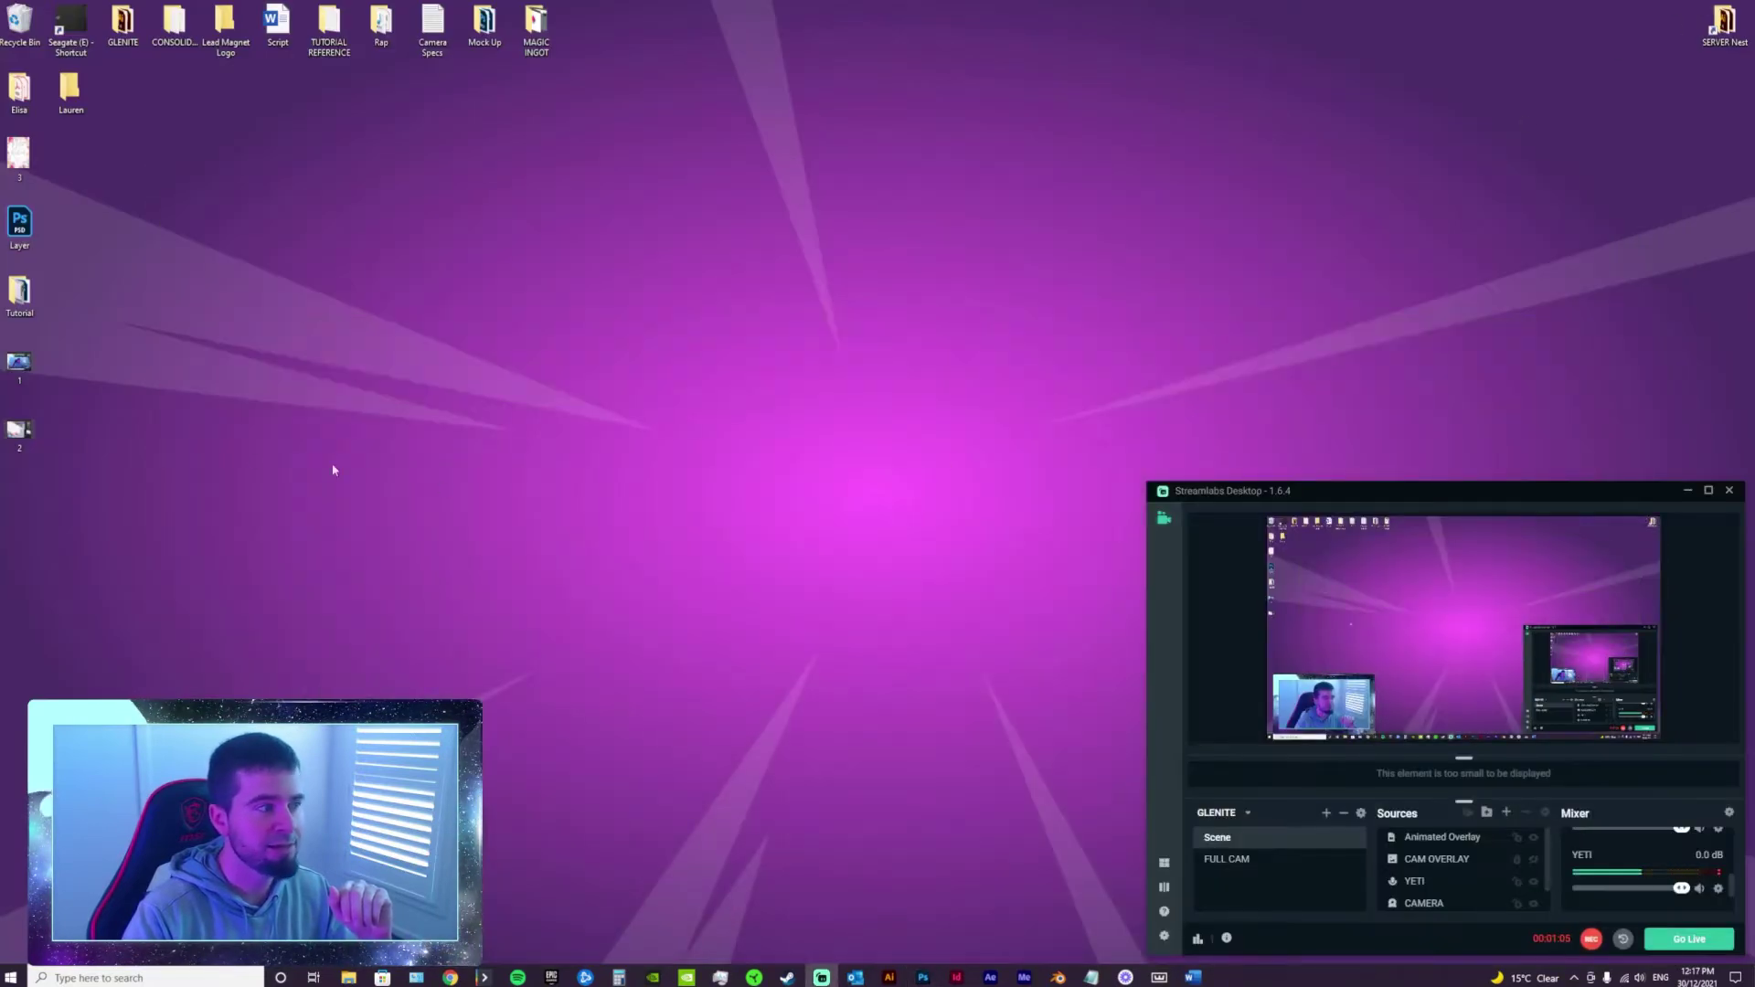
double_click(20, 294)
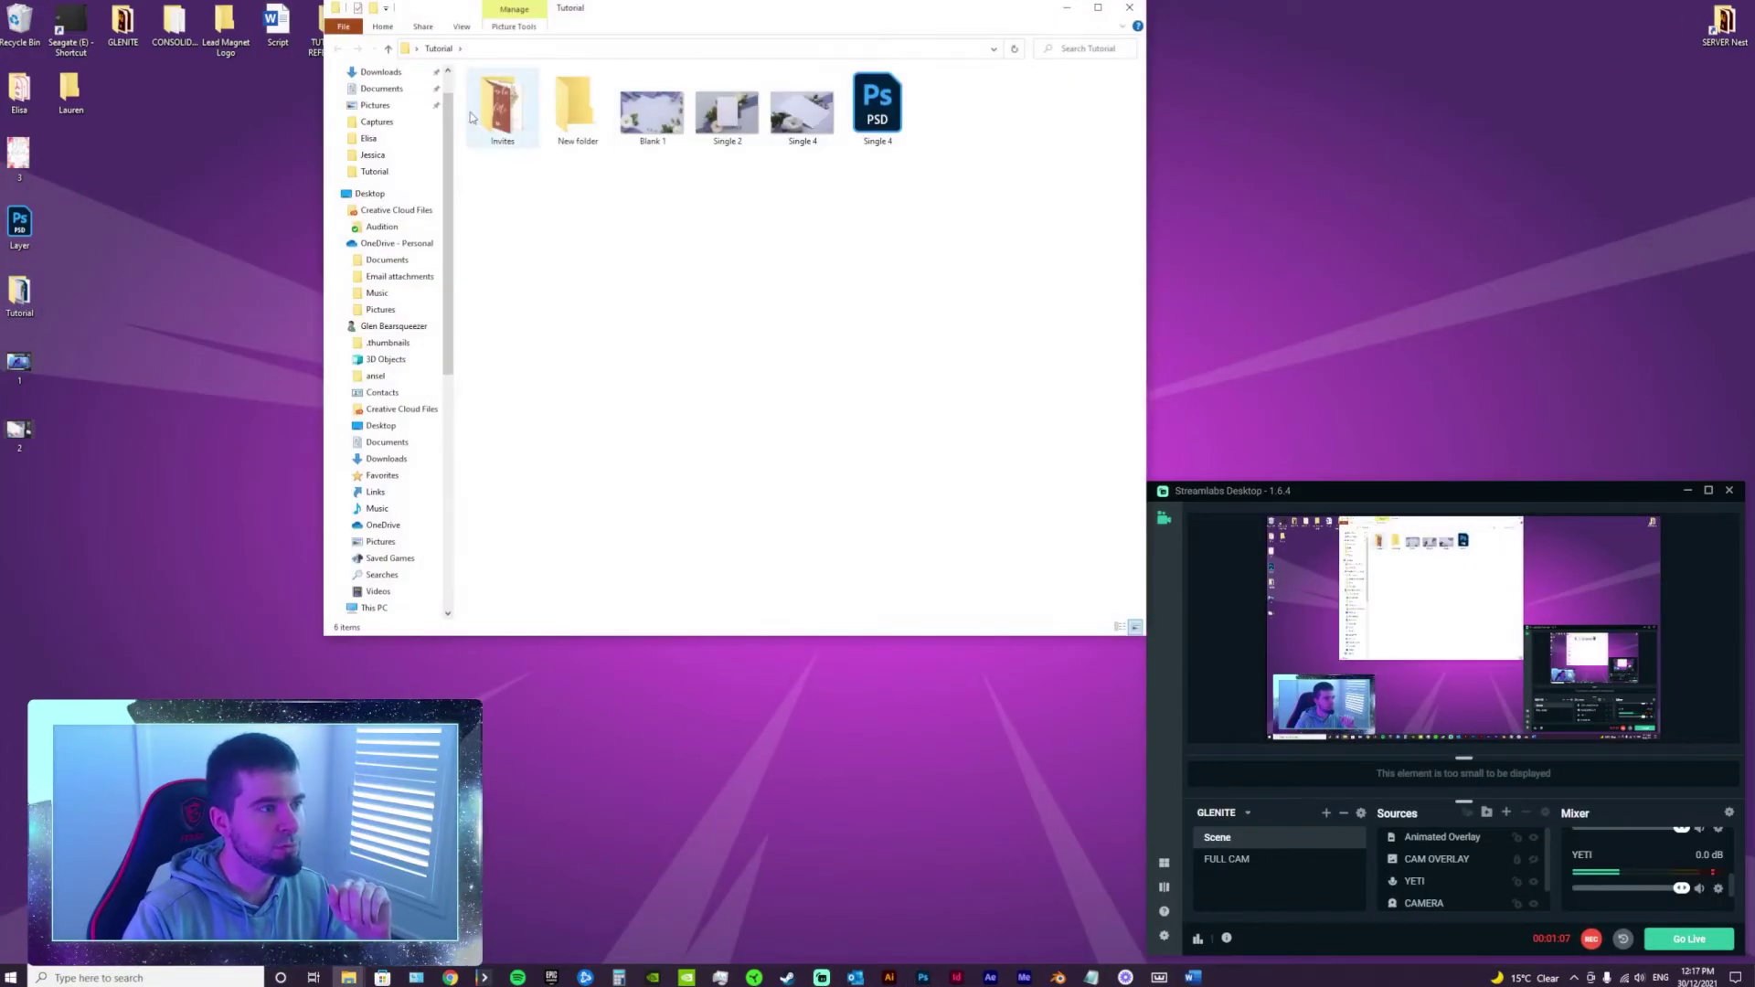
double_click(503, 105)
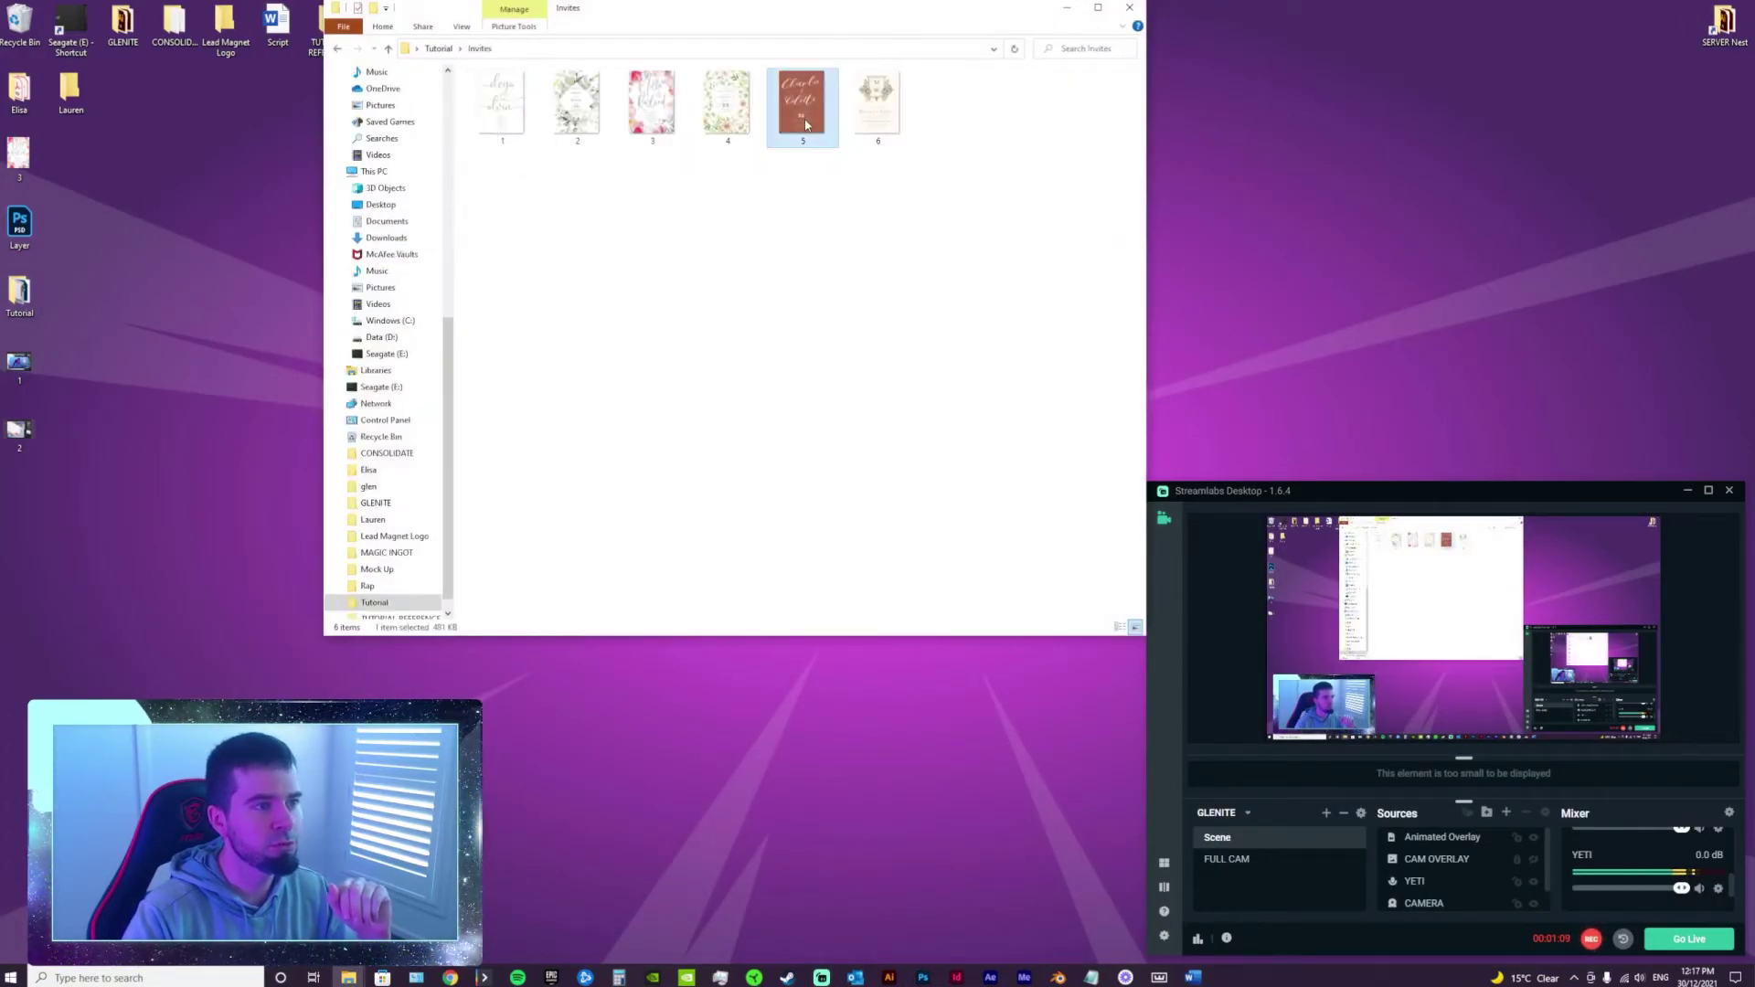
left_click_drag(876, 105, 831, 512)
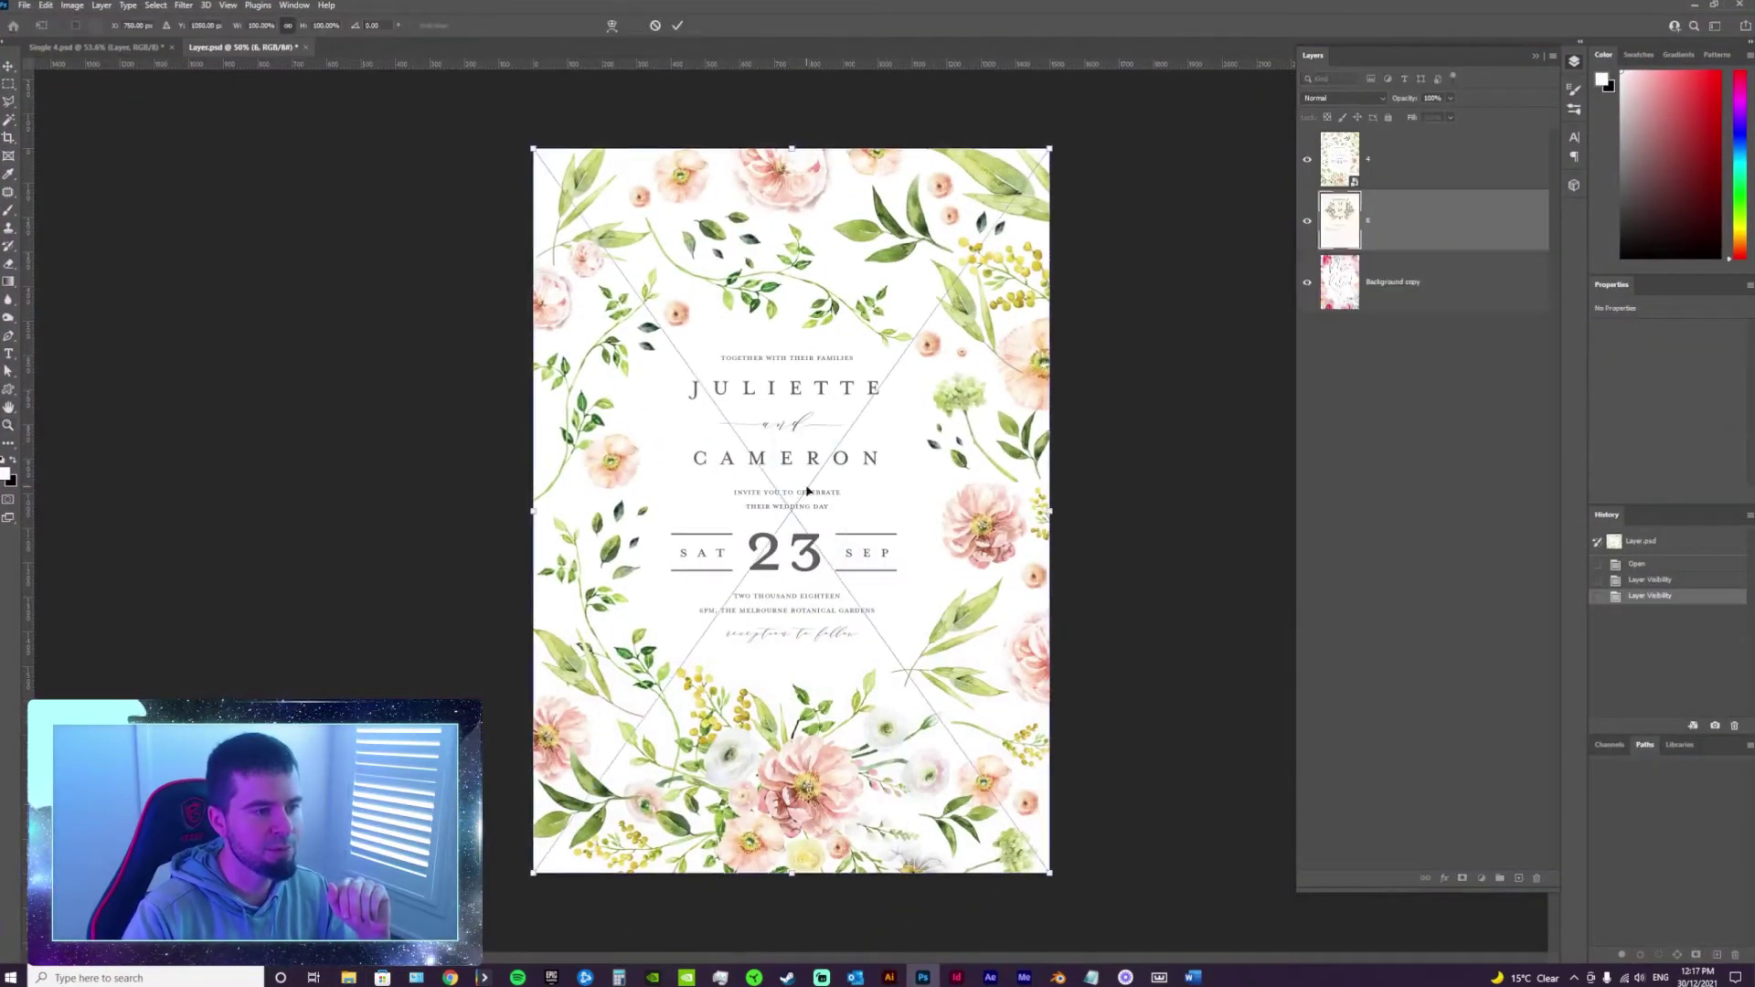
key("Return")
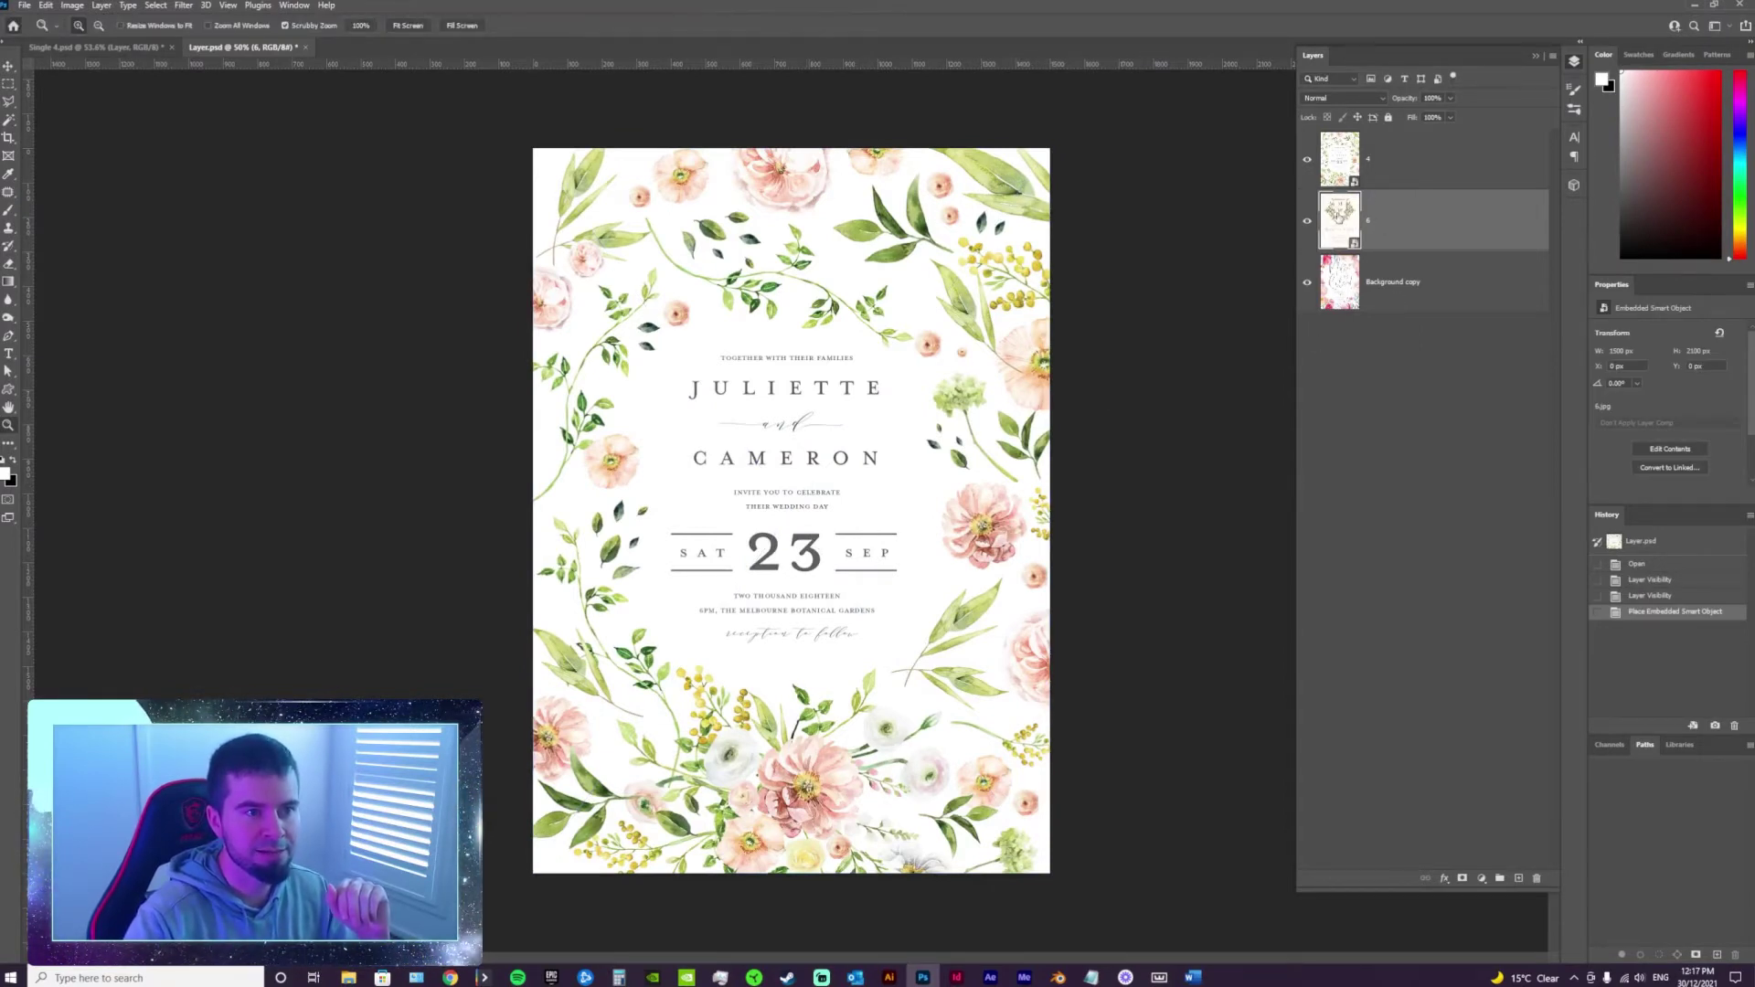
left_click_drag(1340, 215, 1342, 147)
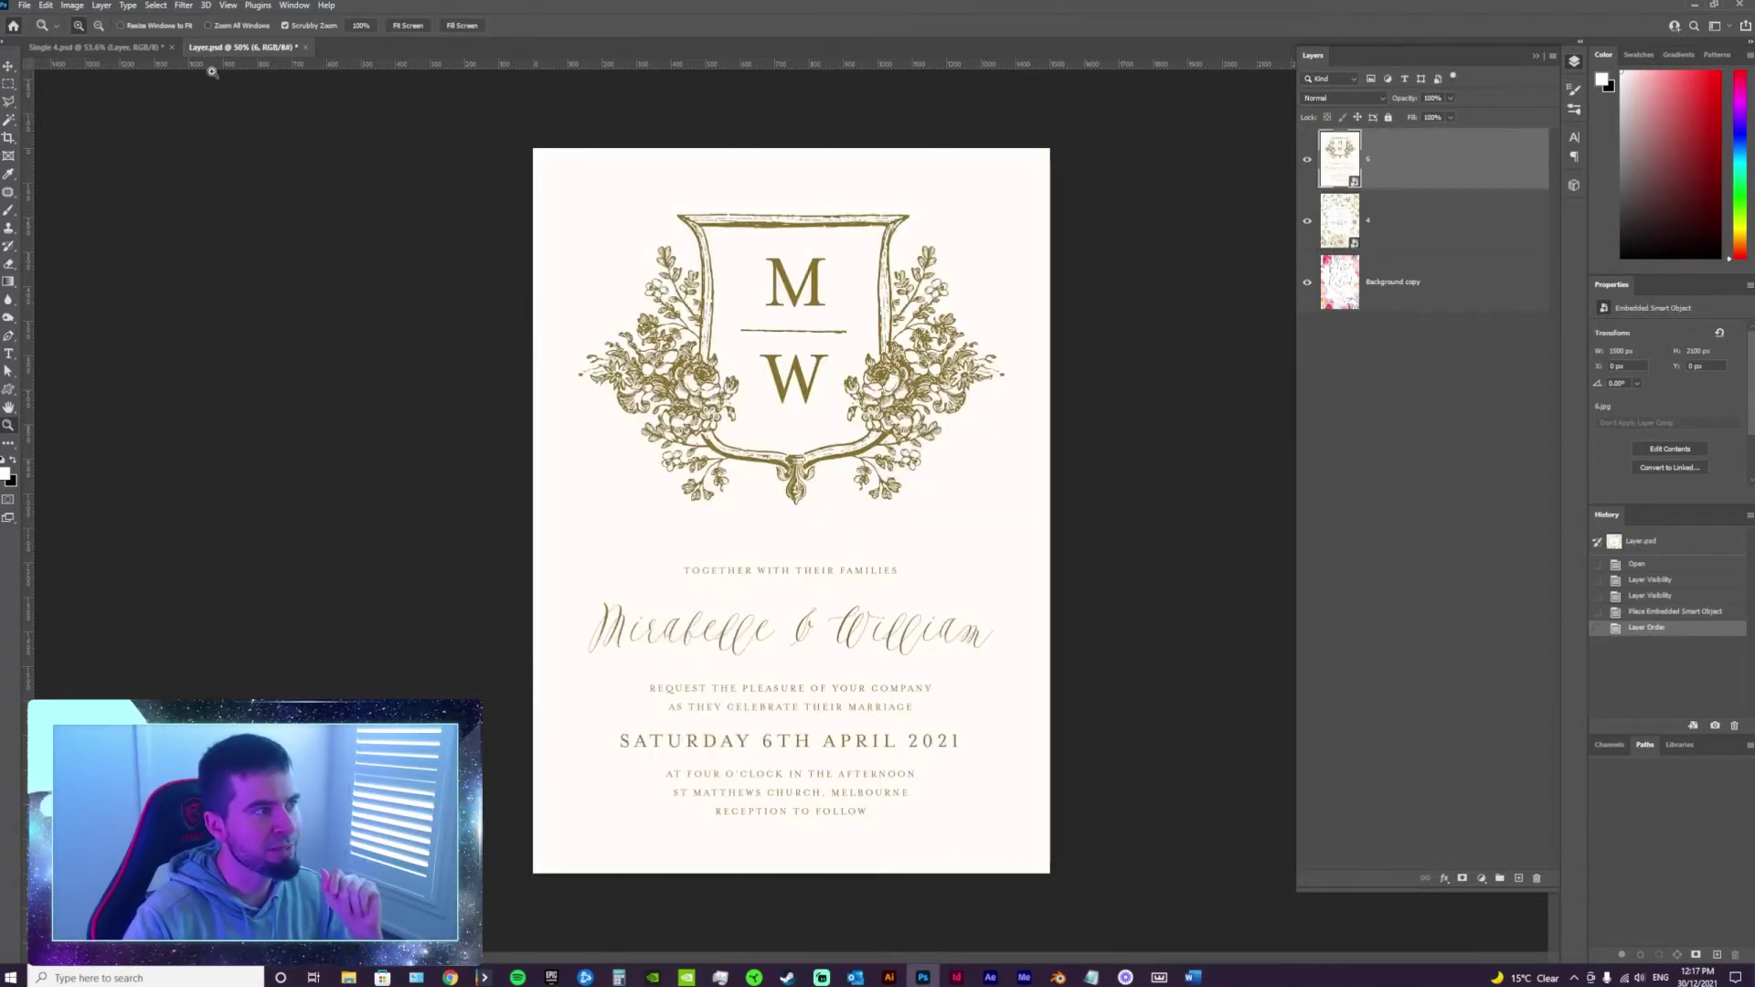
Save and close Layer.psd to update the mockup in Single 4.psd with the new invitation.
left_click(24, 4)
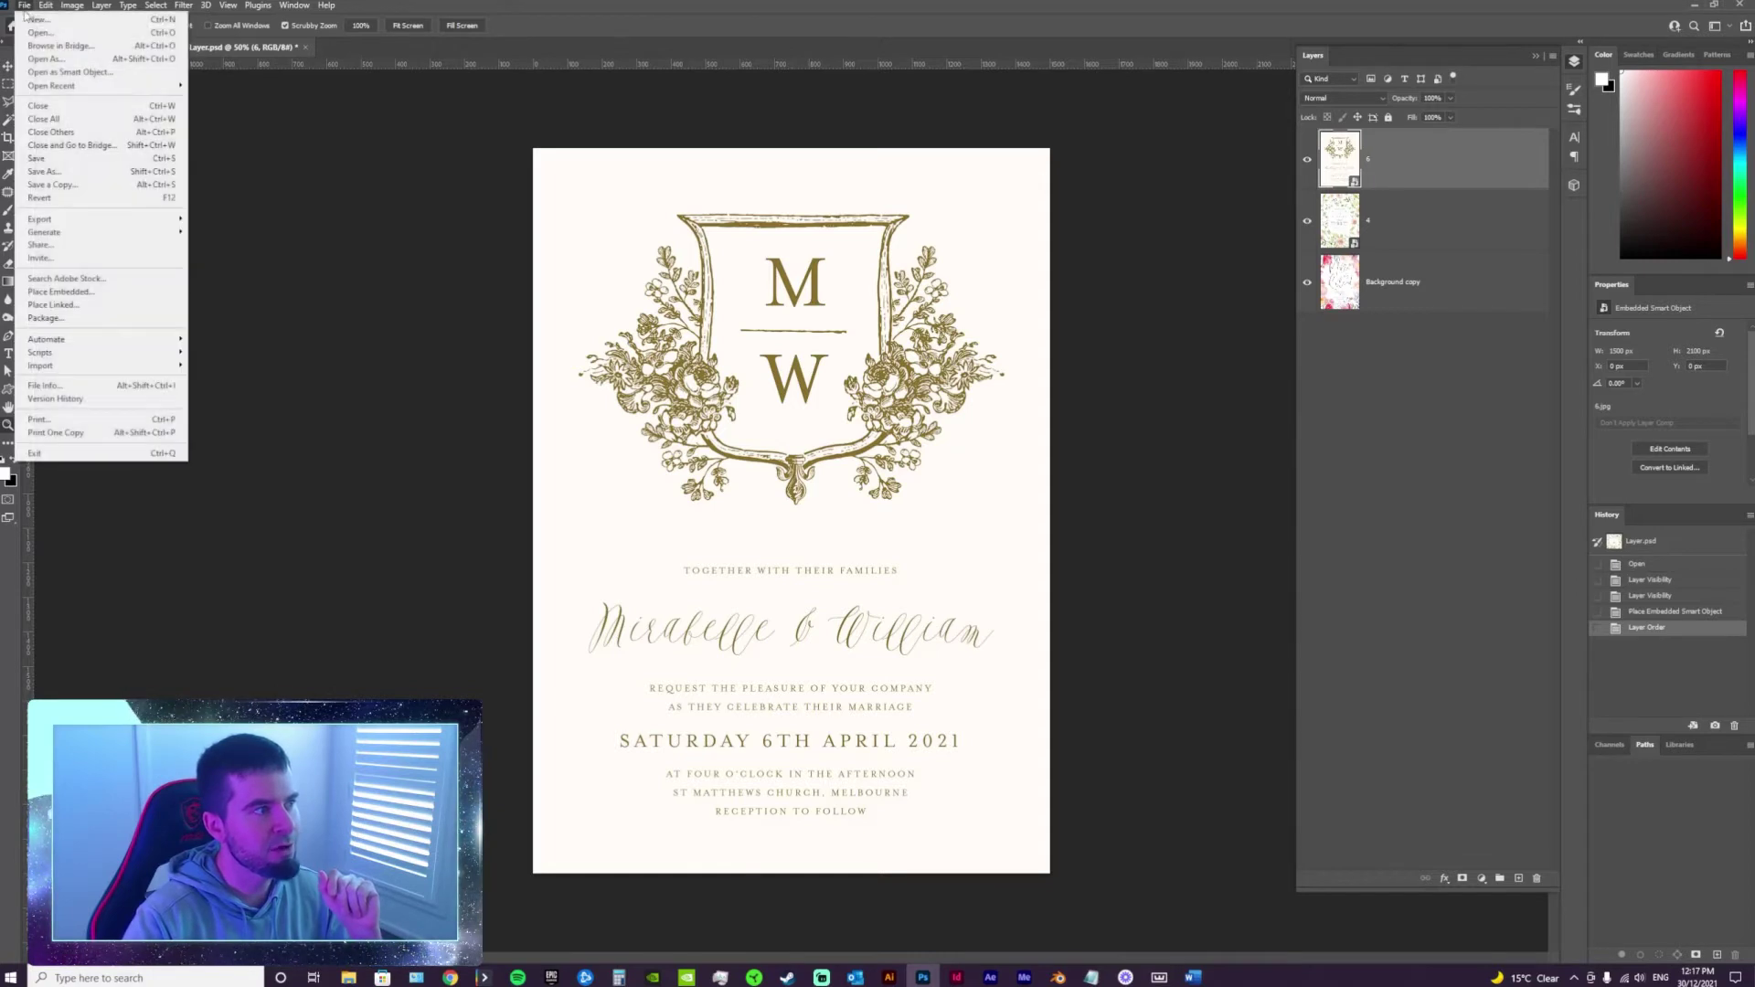
left_click(51, 161)
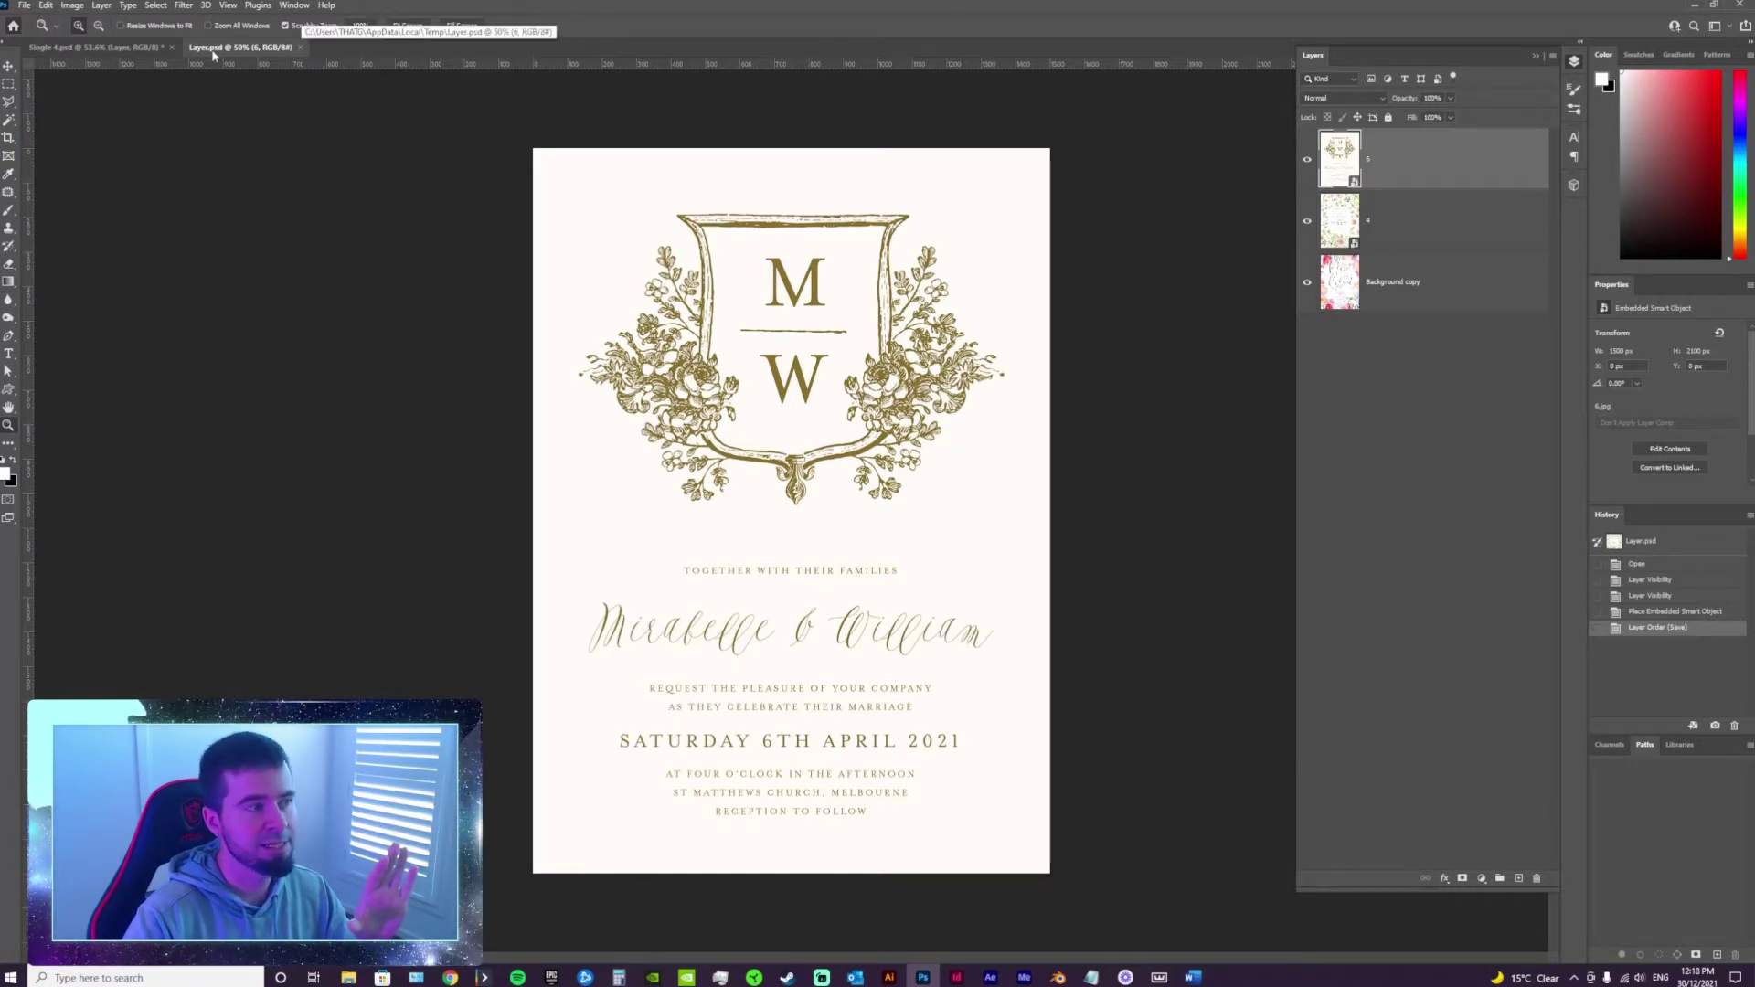
left_click_drag(238, 51, 243, 56)
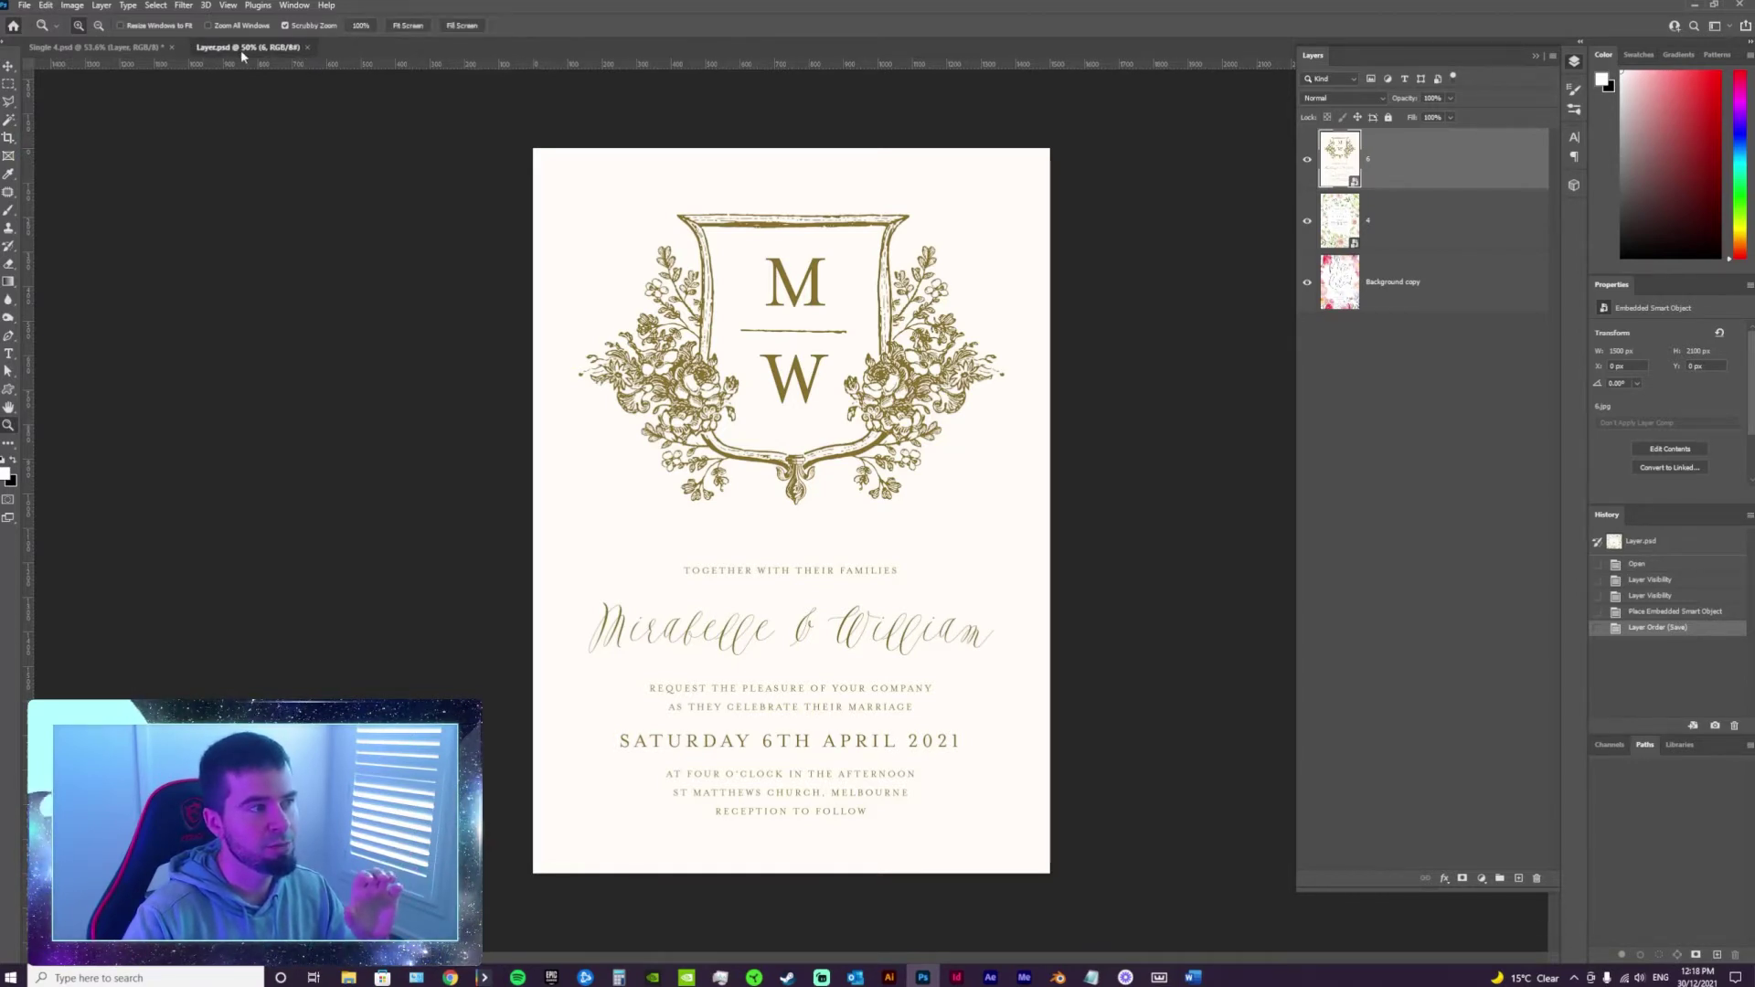
left_click(300, 48)
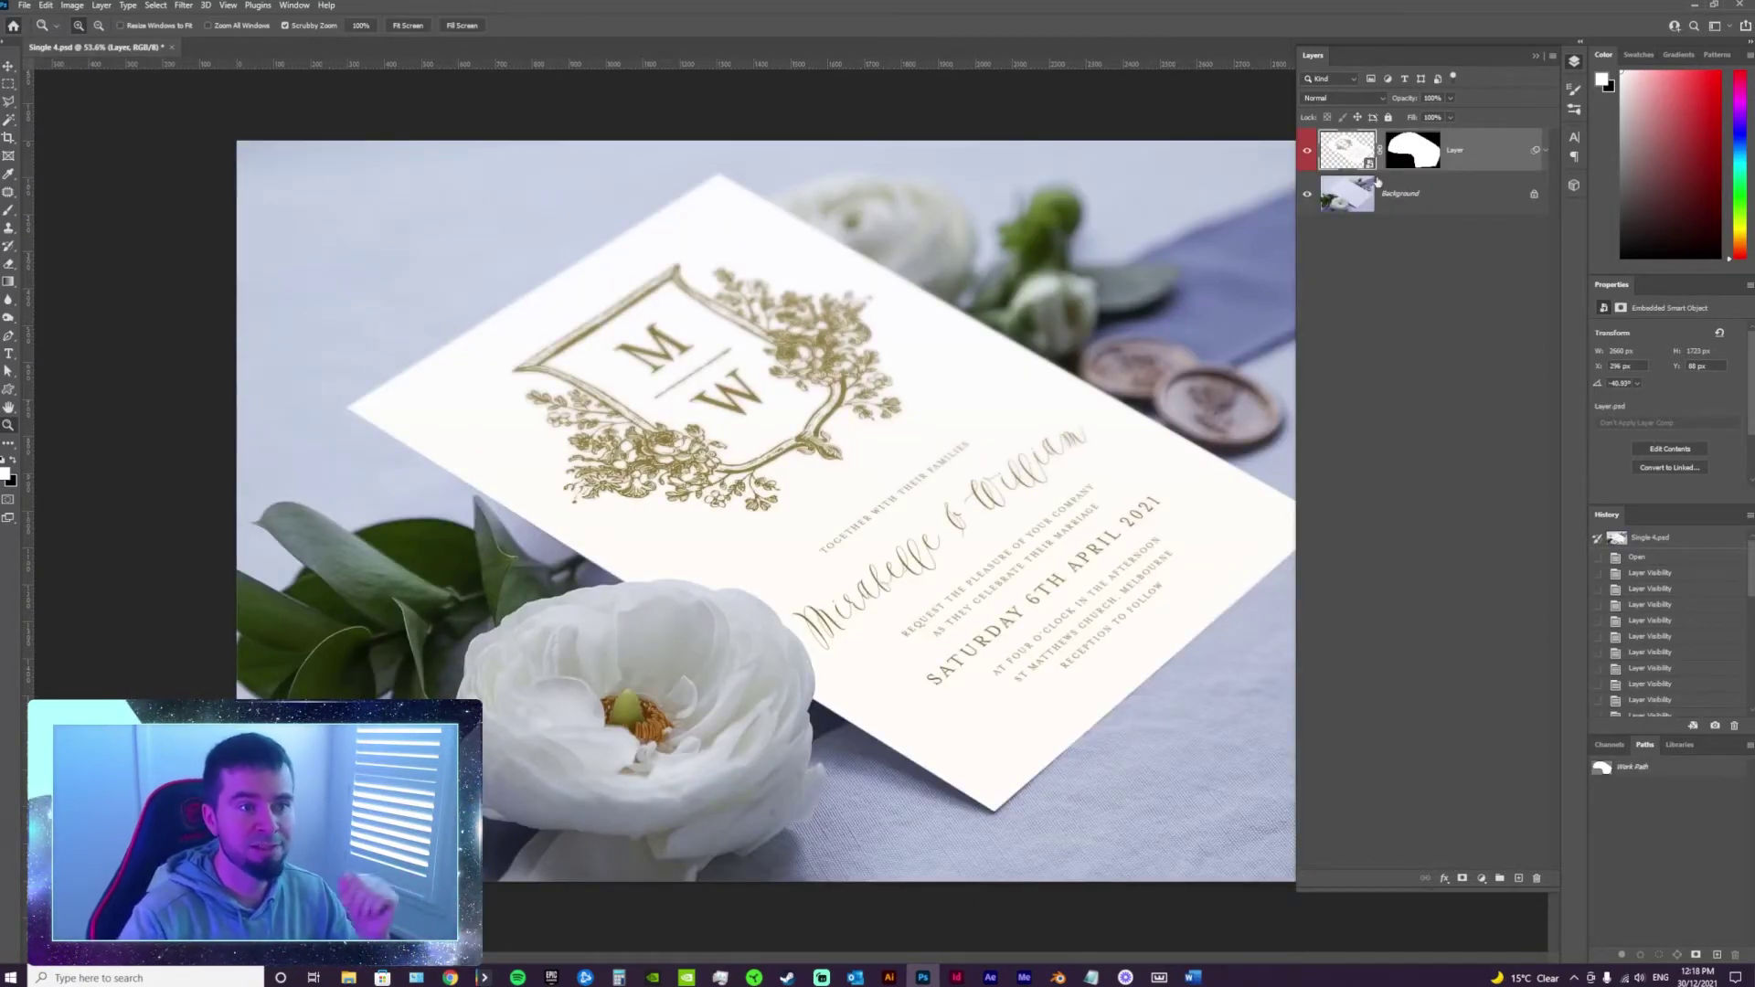
Reopen the Layer smart object's contents, place invite 3 from the Invites folder on top, and save the document.
double_click(1346, 160)
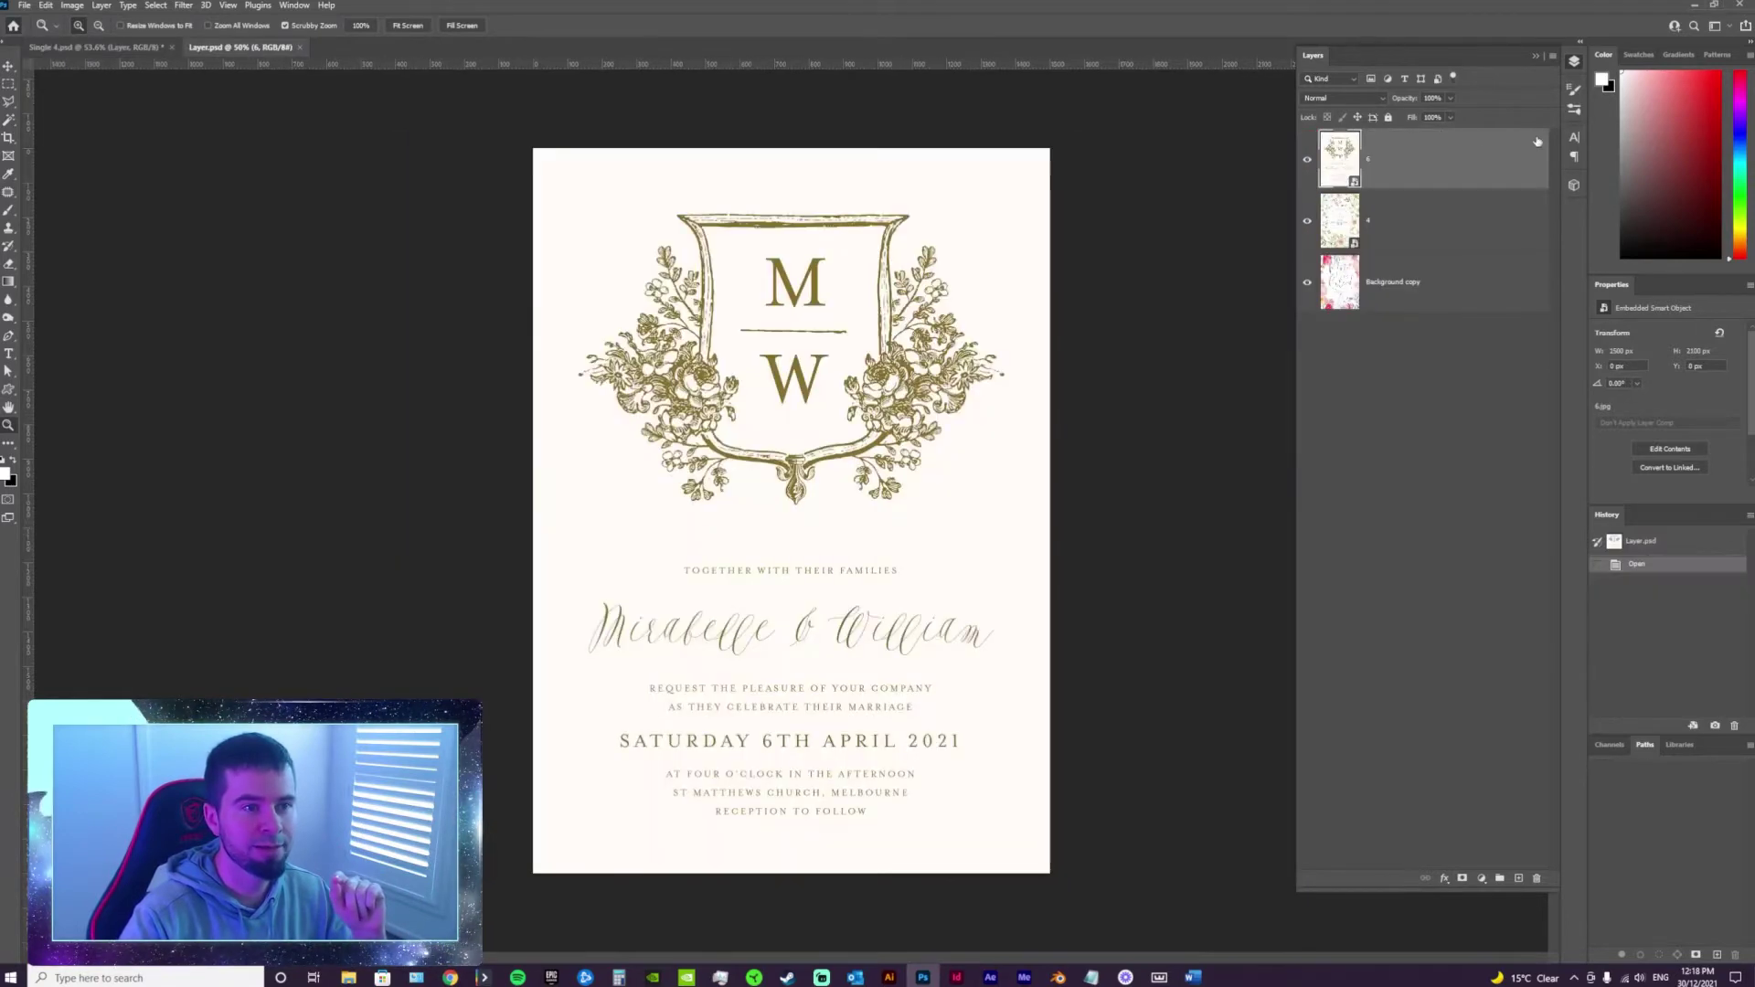
left_click(1694, 7)
left_click_drag(652, 103, 806, 417)
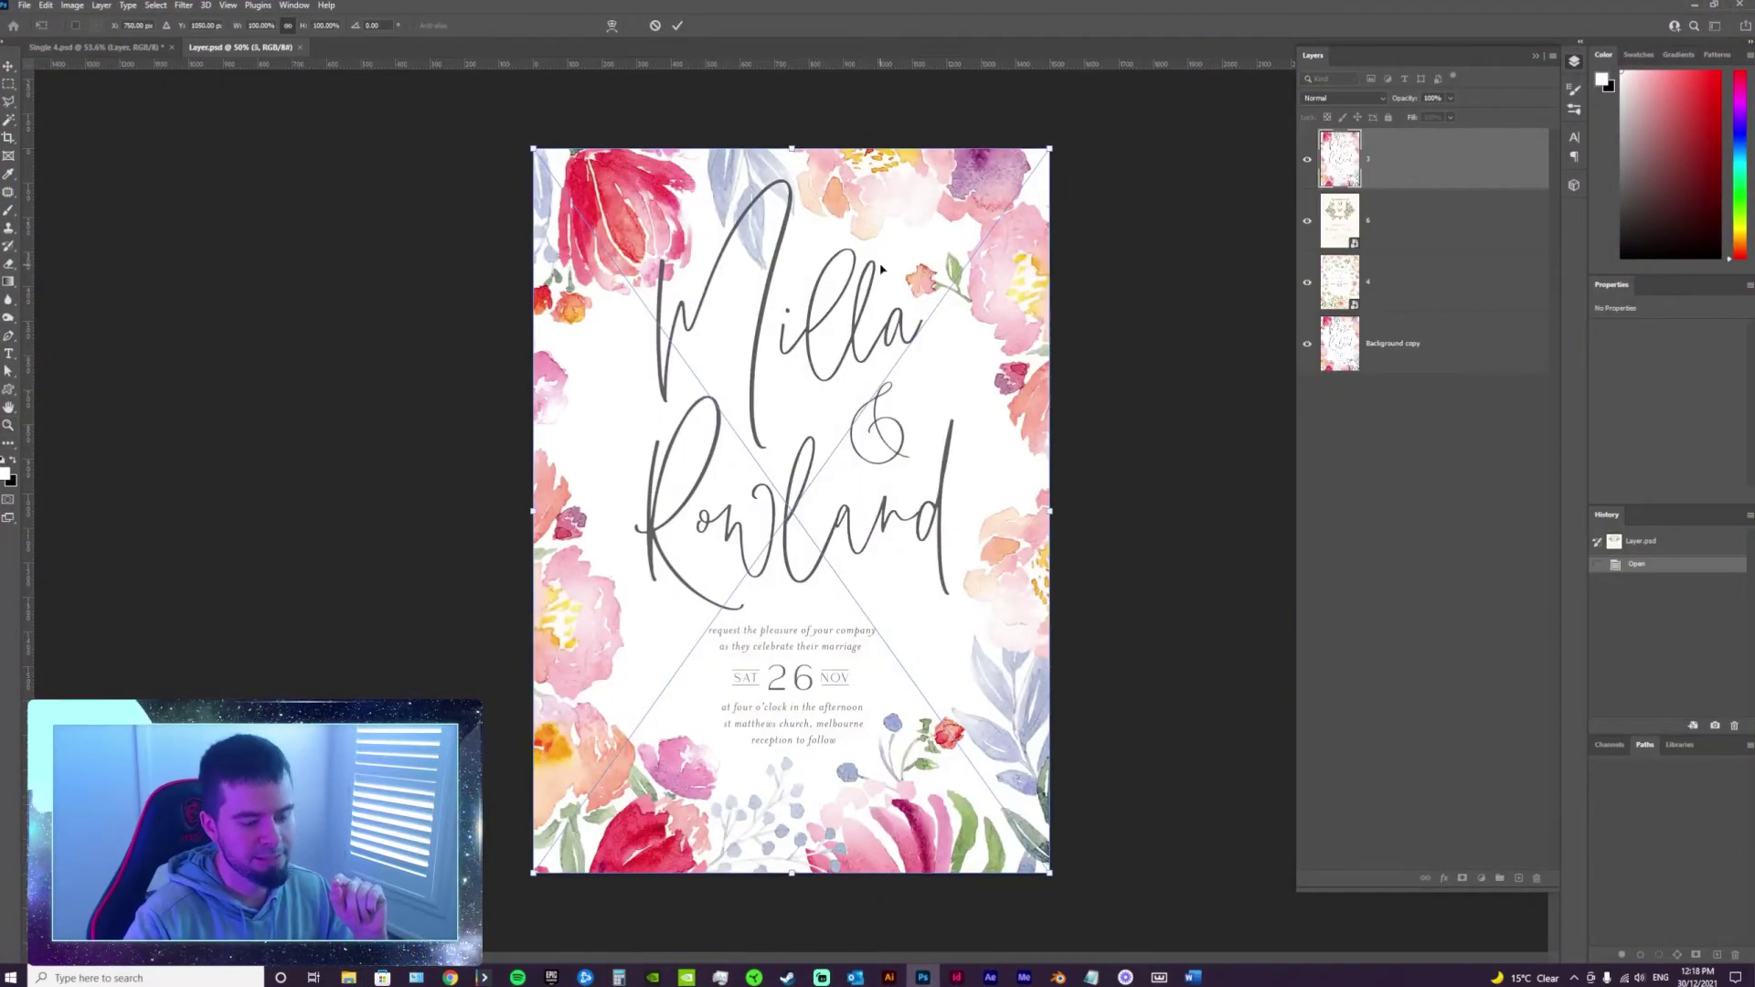
key("Return")
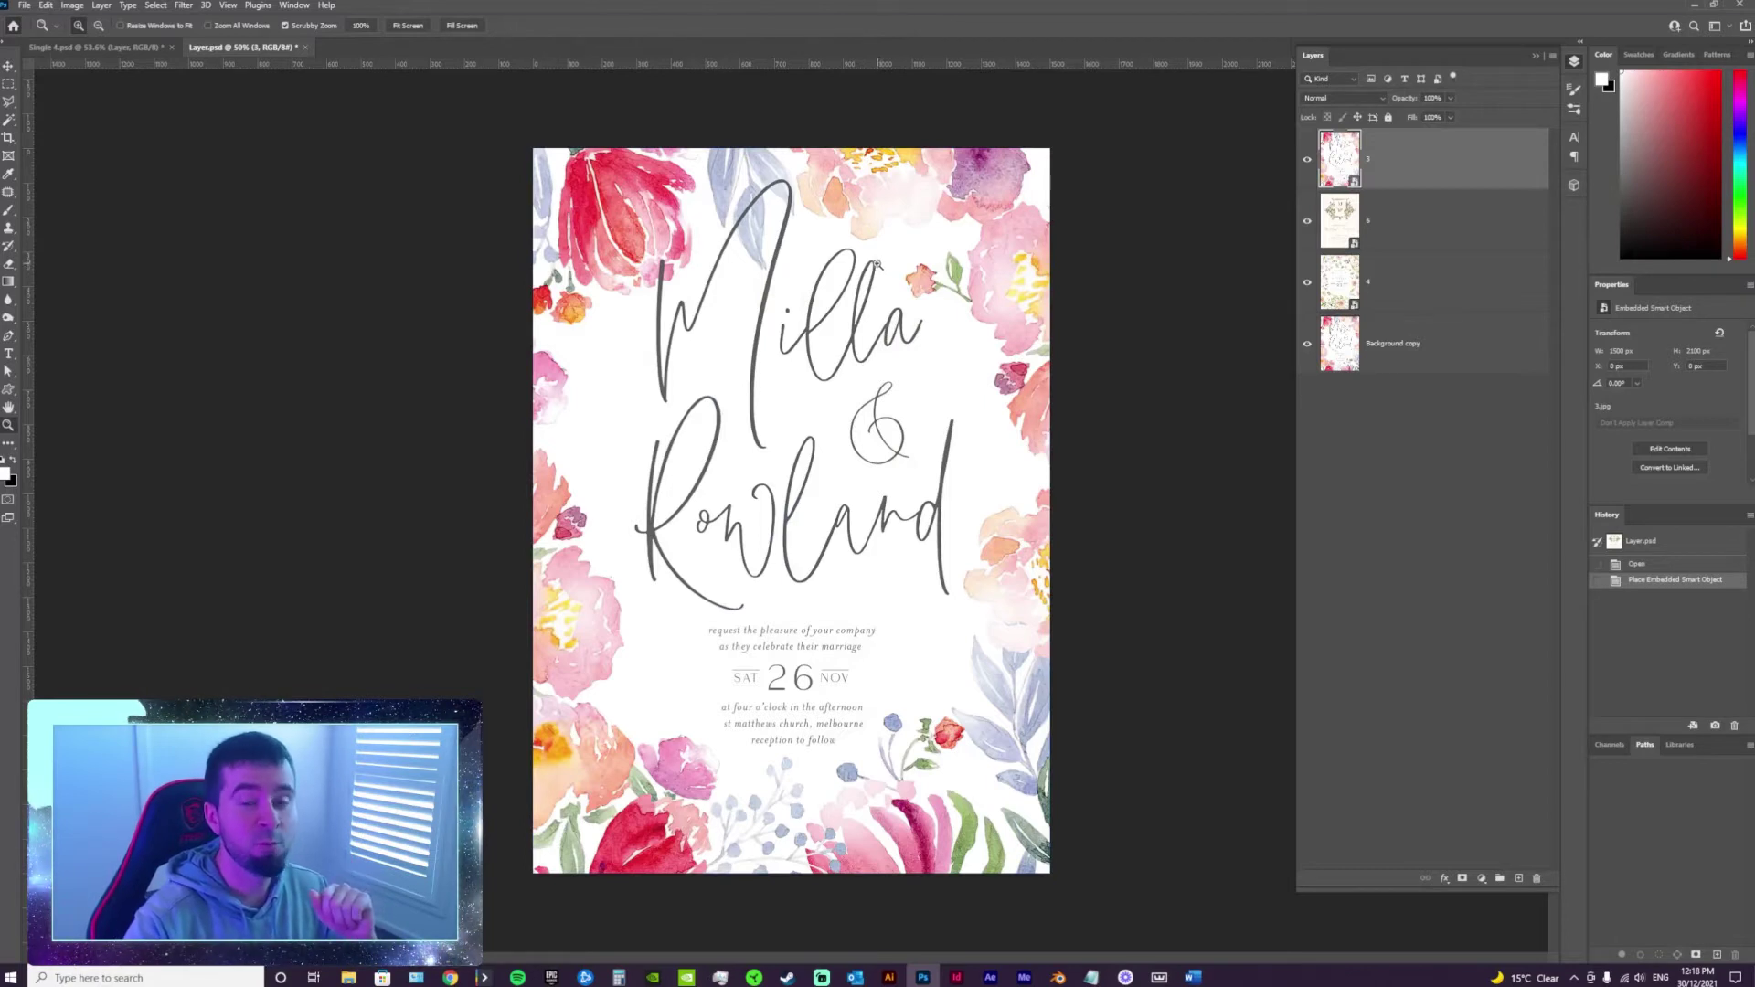
left_click(25, 5)
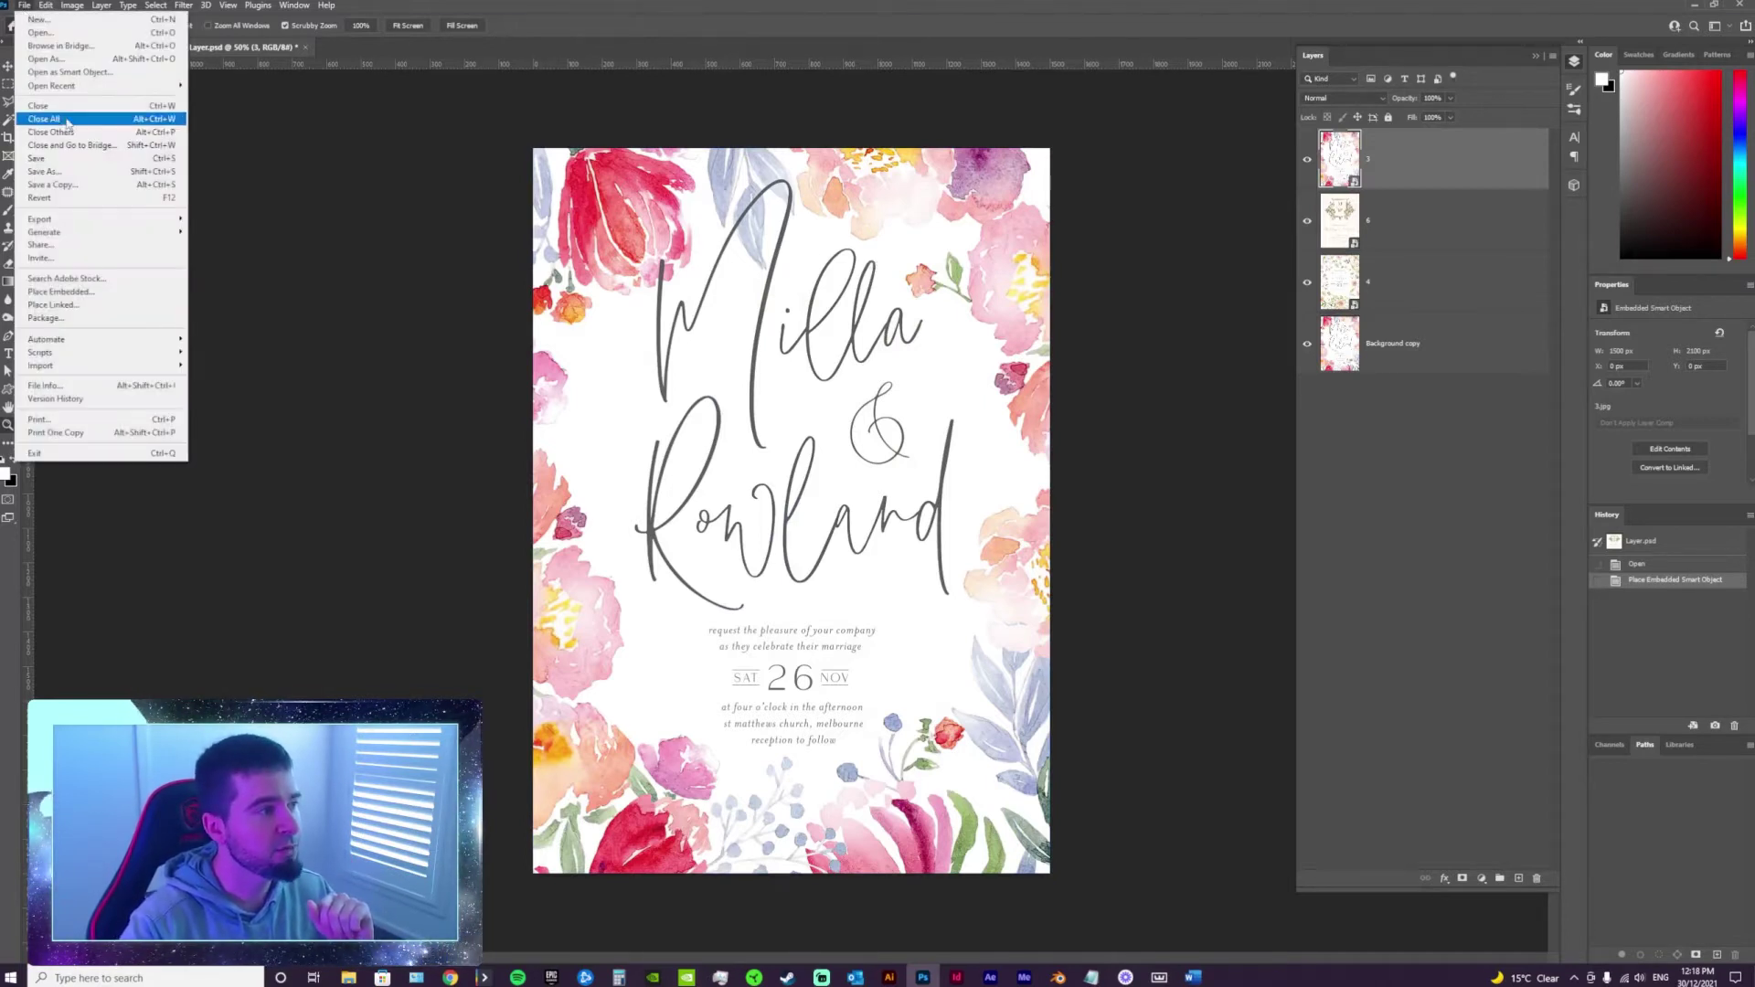
left_click(55, 158)
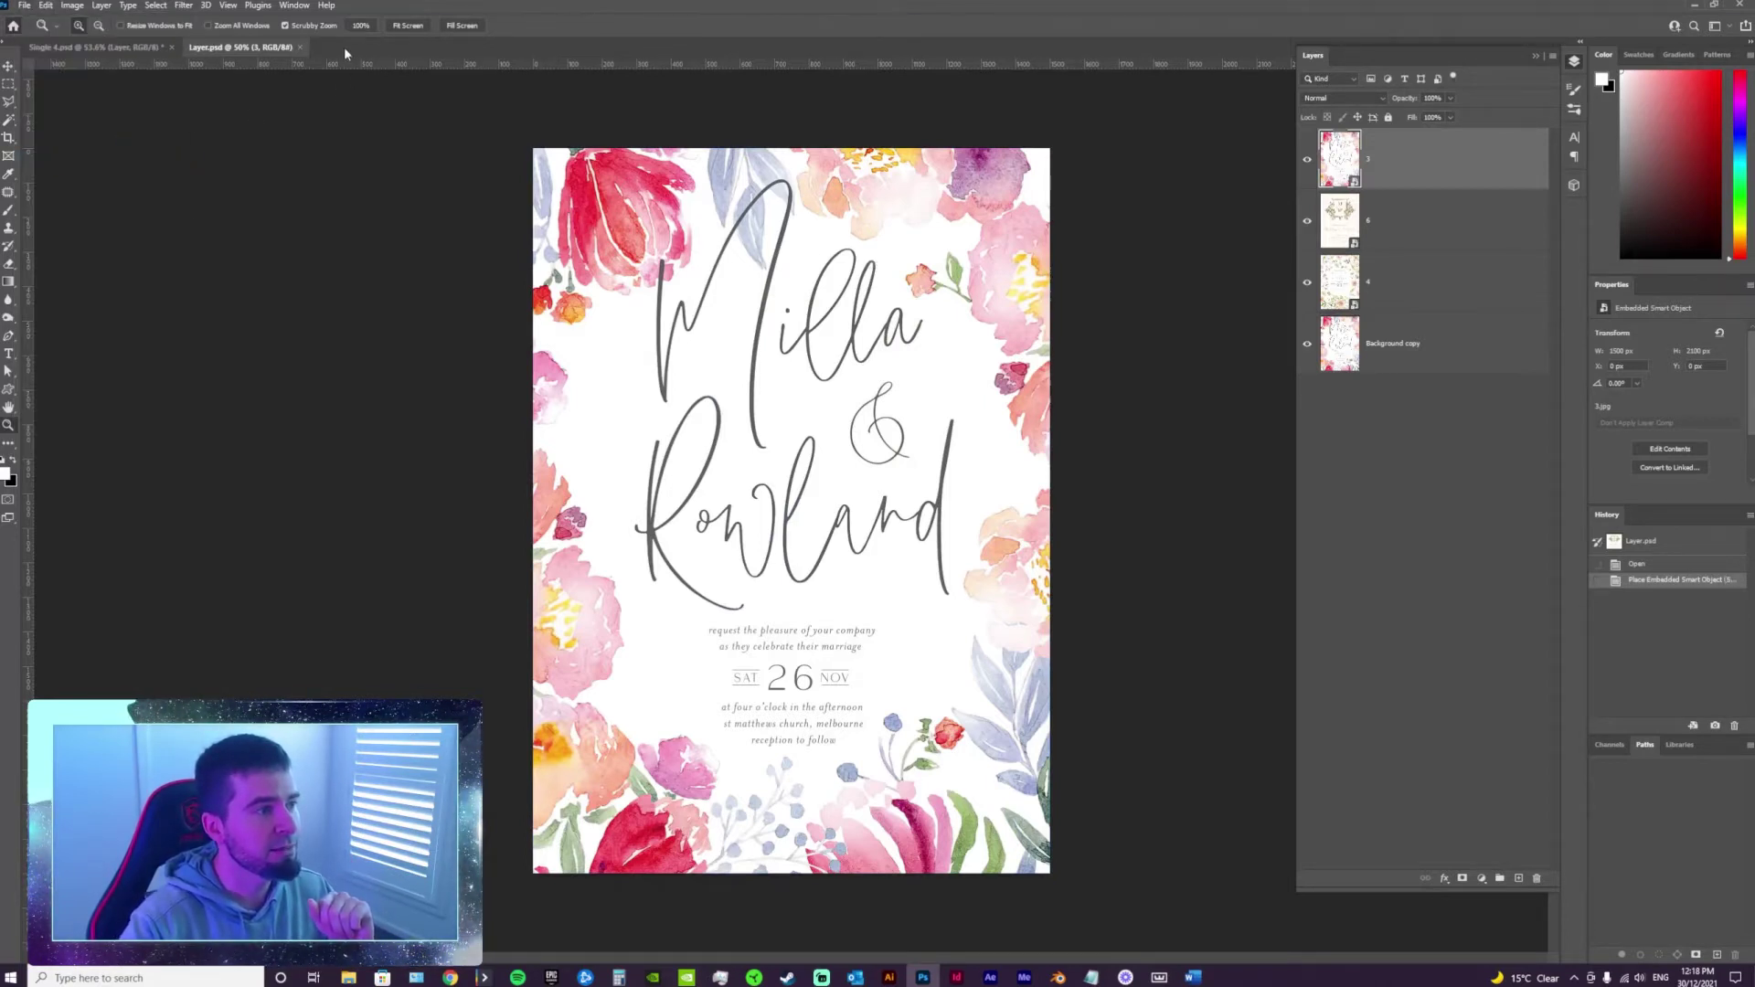
Close Layer.psd to update the mockup with invite 3, and briefly reopen the Layer smart object's contents to check them.
left_click(299, 48)
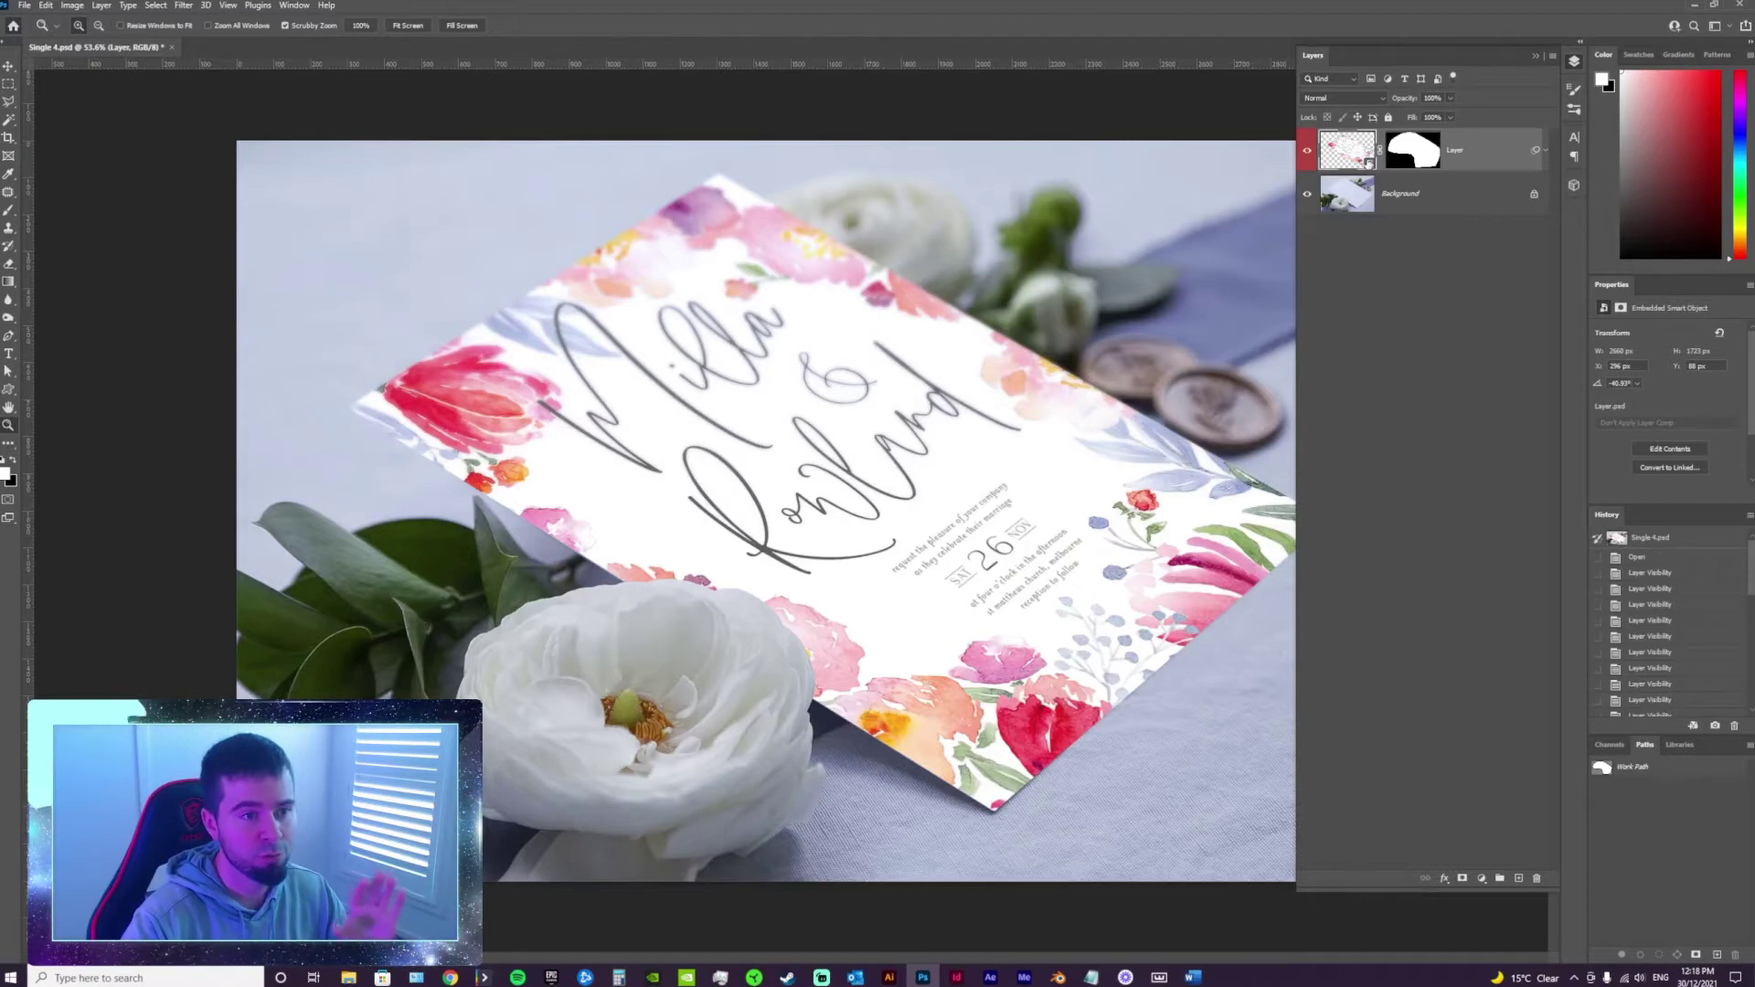
double_click(1351, 157)
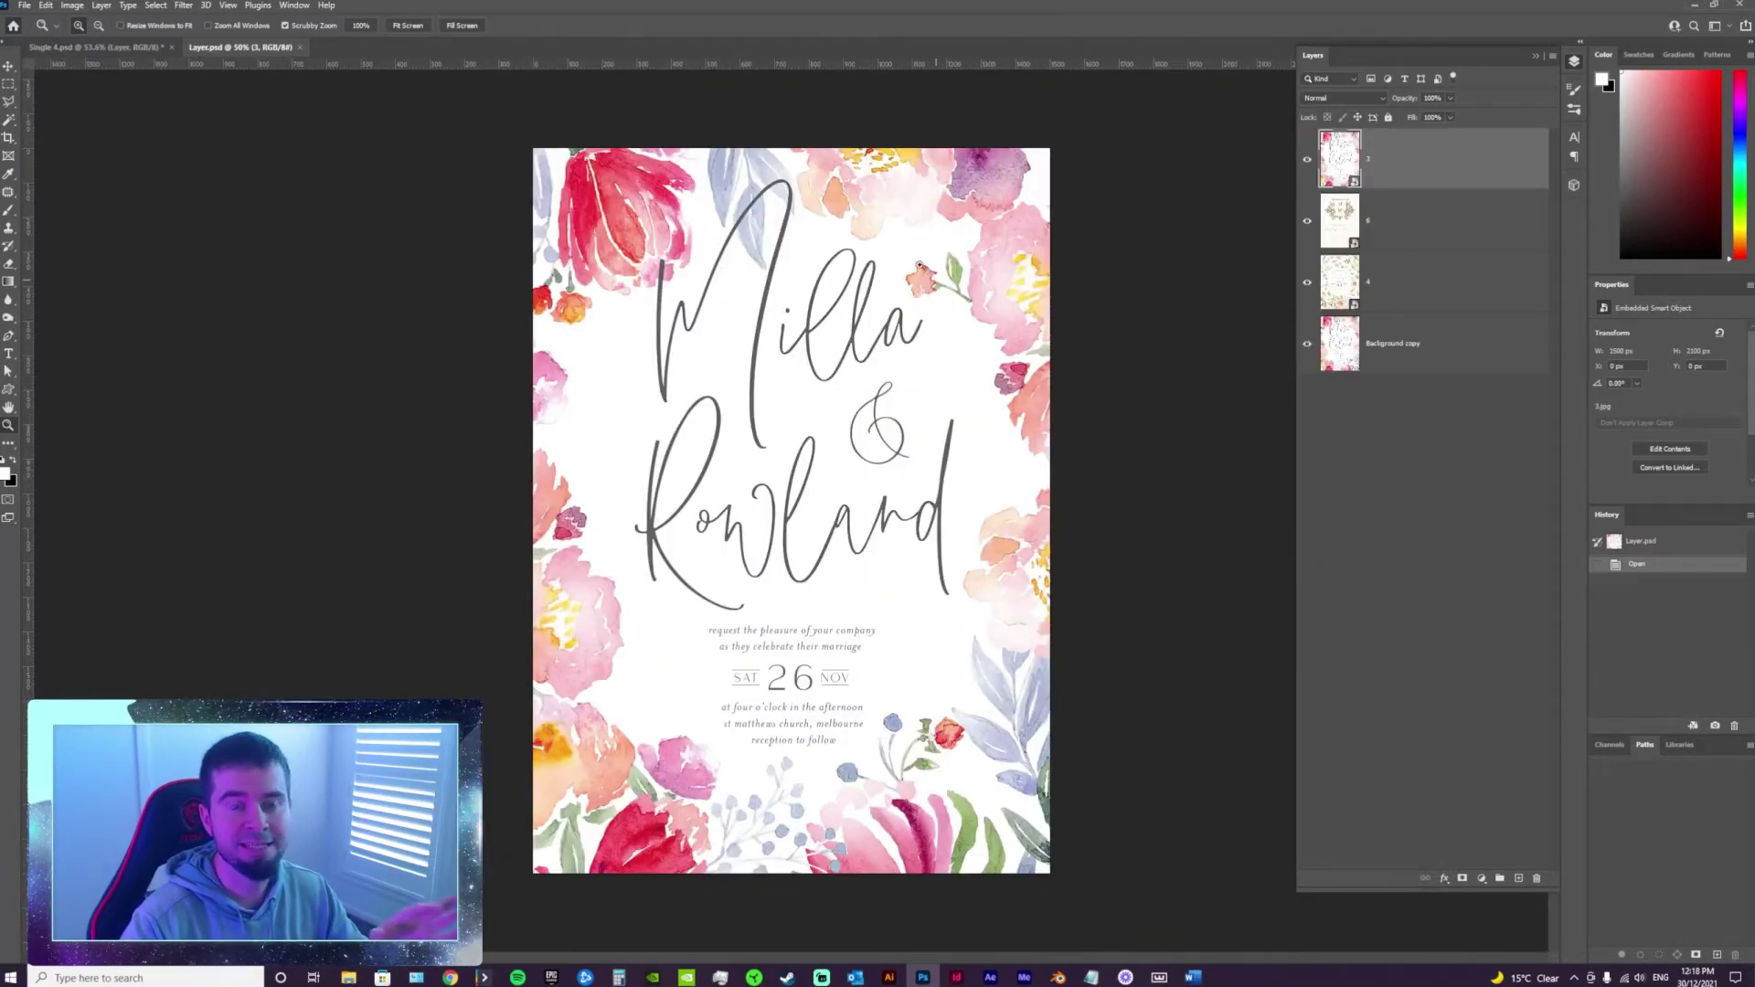
left_click(300, 46)
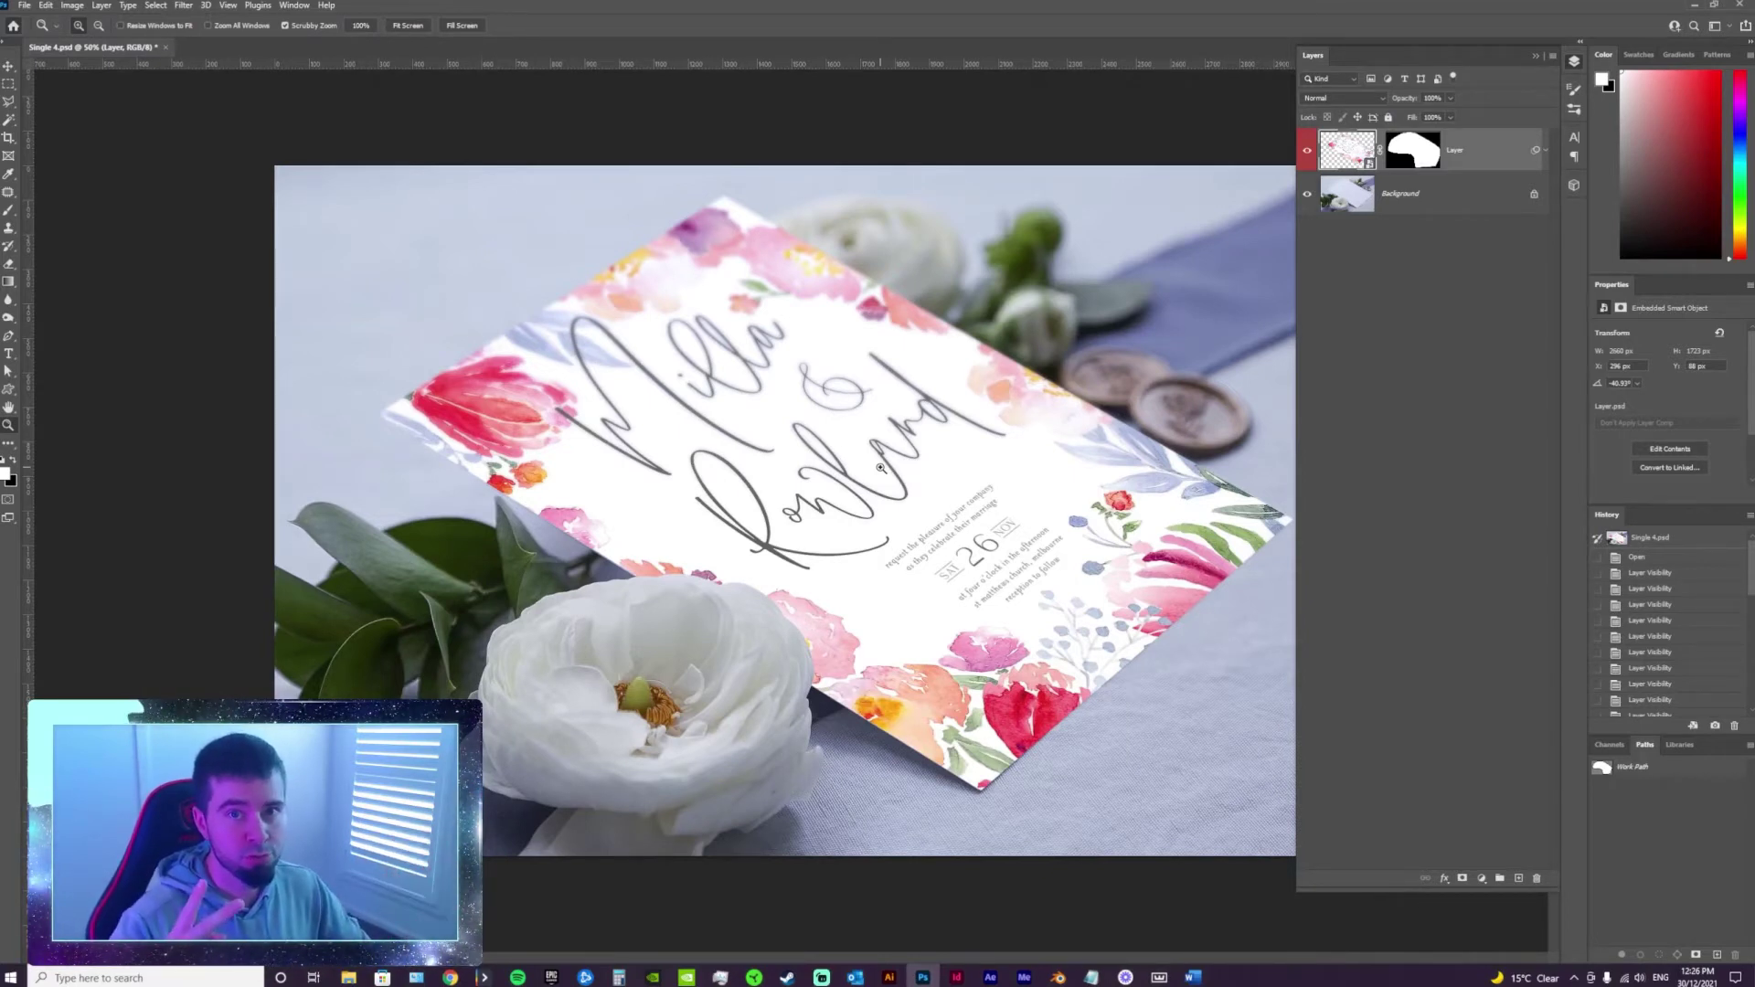
Switch to Chrome and look through GraphicRiver's Product Mockups page, including its graphics categories and featured mockup sections.
left_click(487, 978)
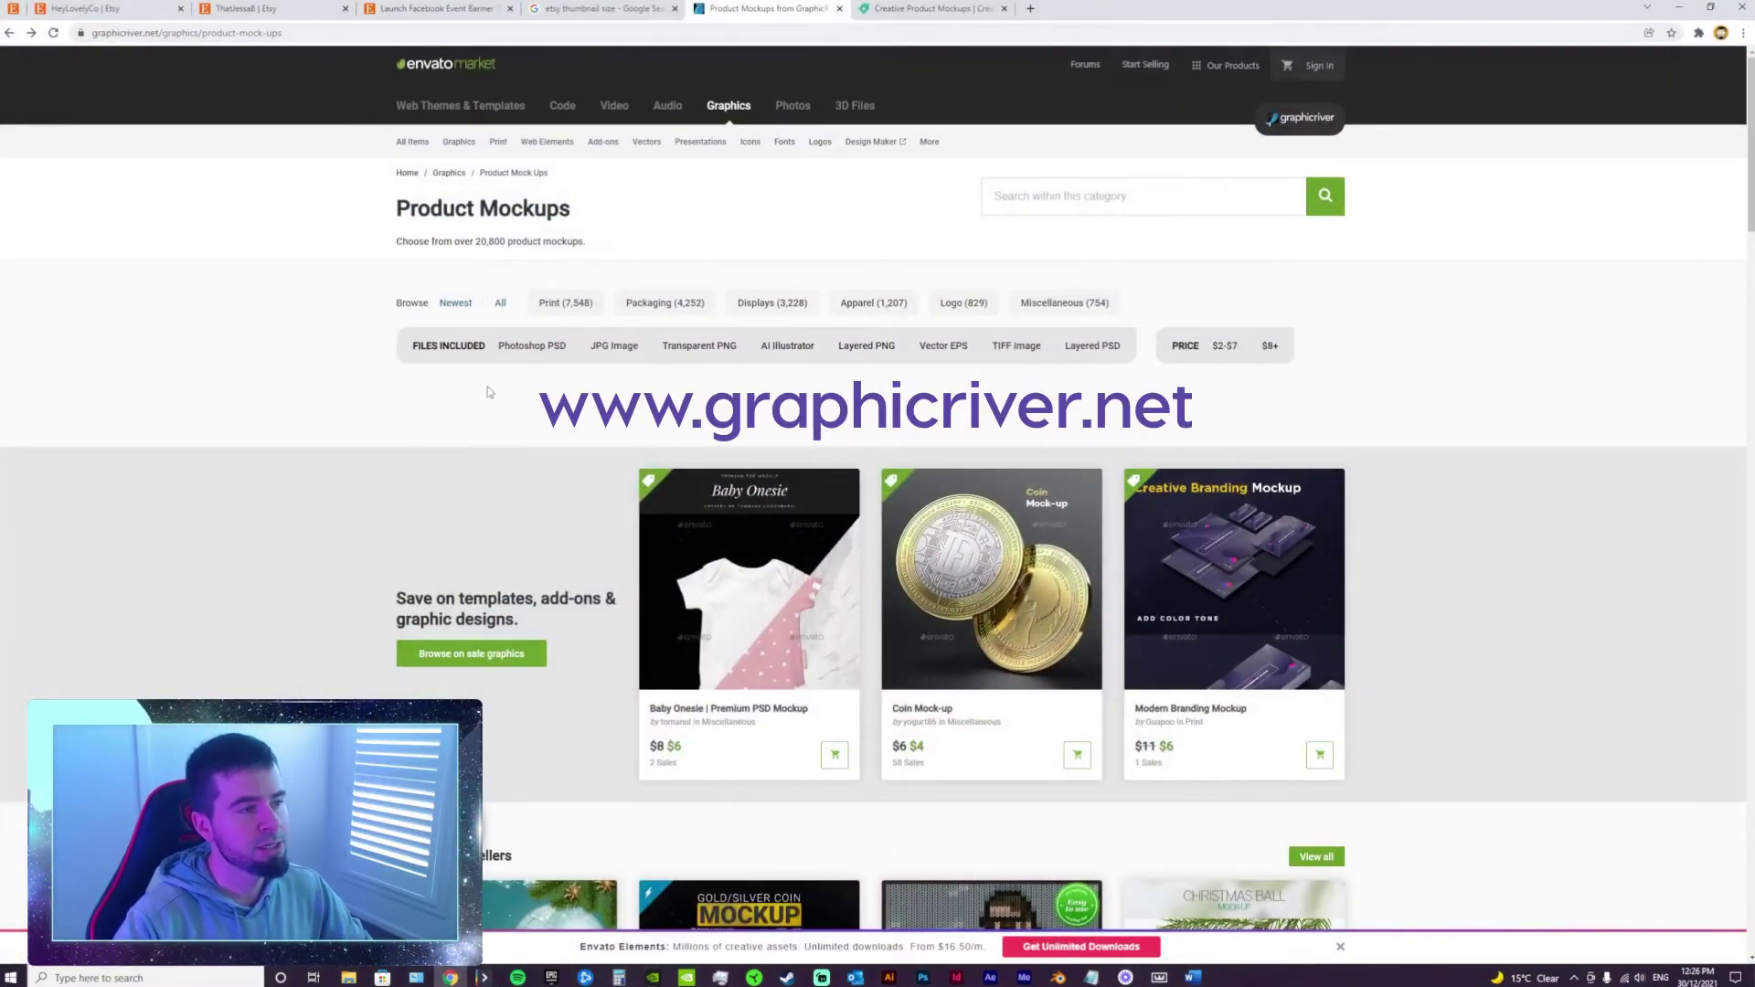
mouse_move(461, 147)
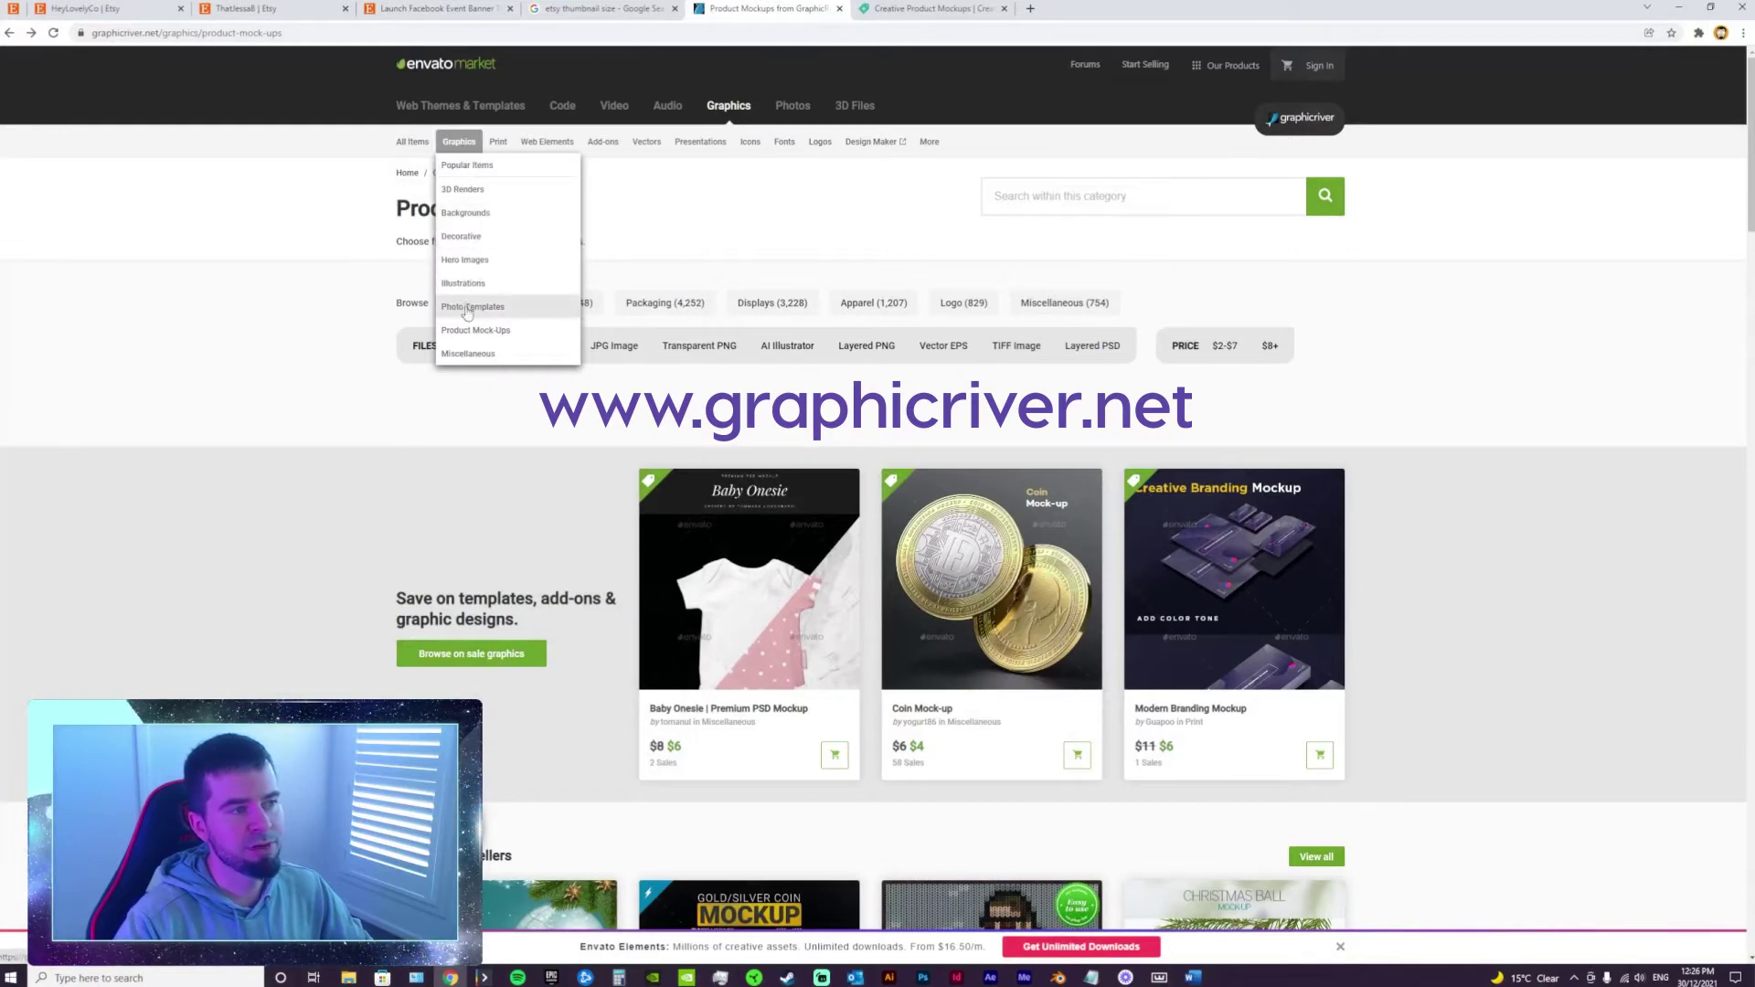
scroll(210, 528, "down", 4)
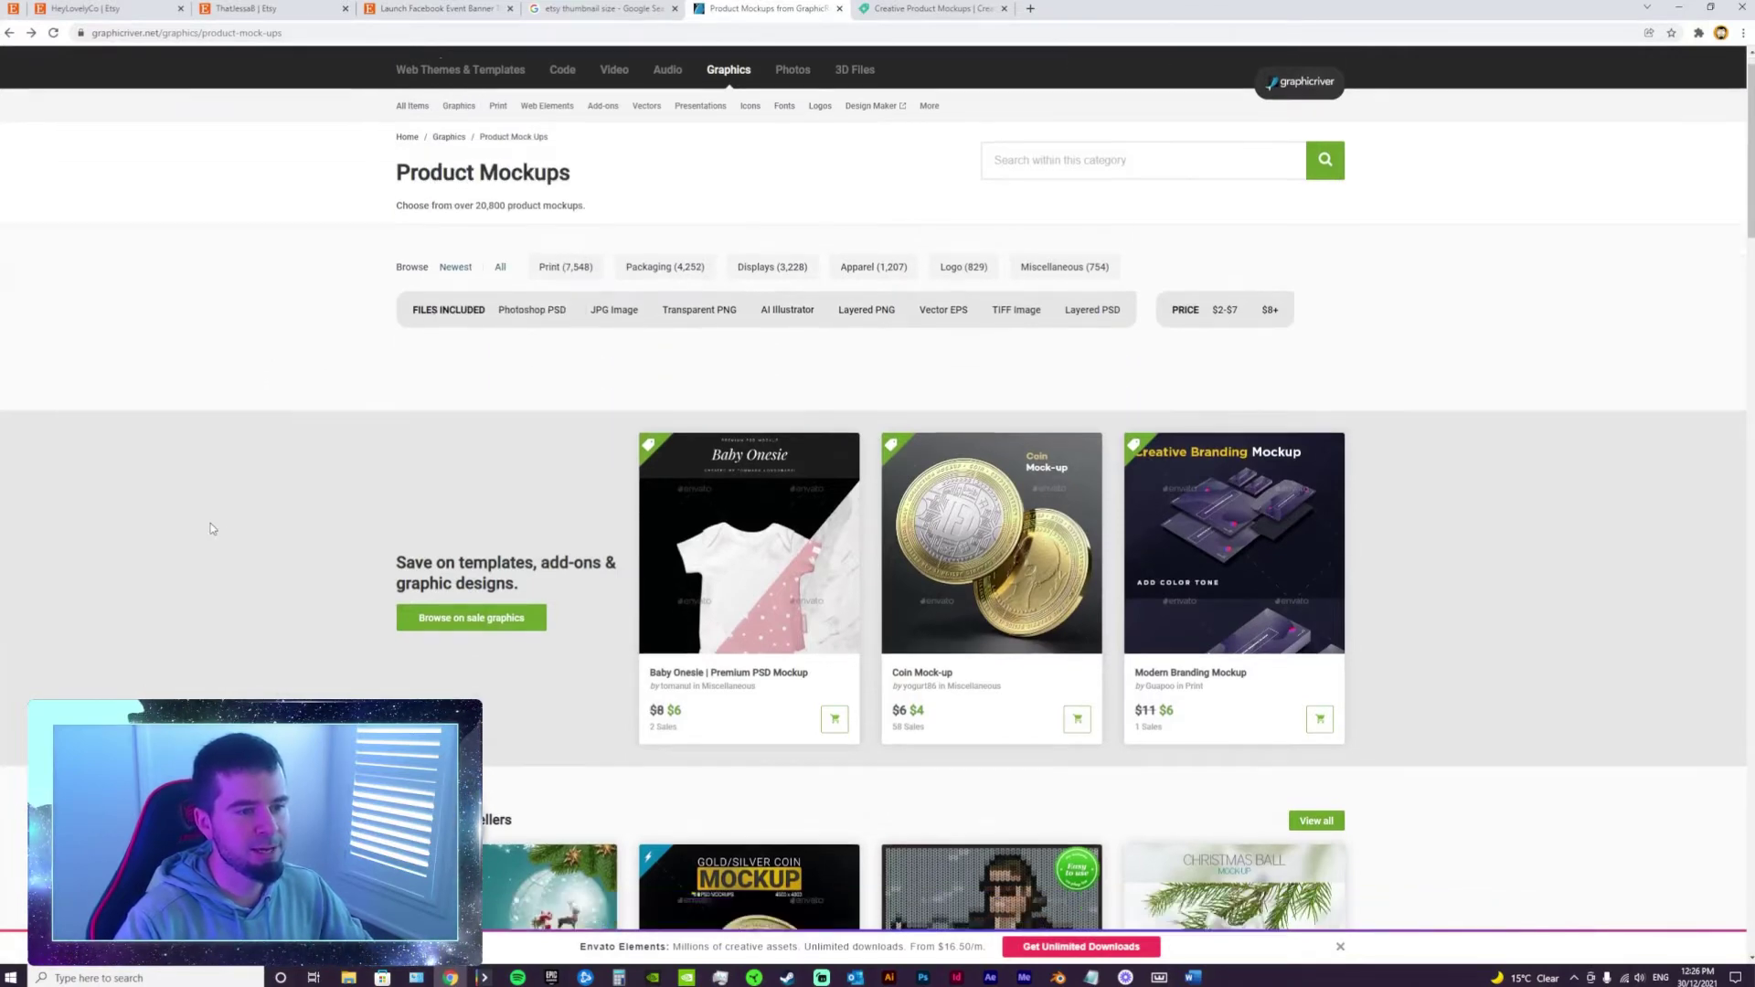
scroll(1735, 299, "down", 3)
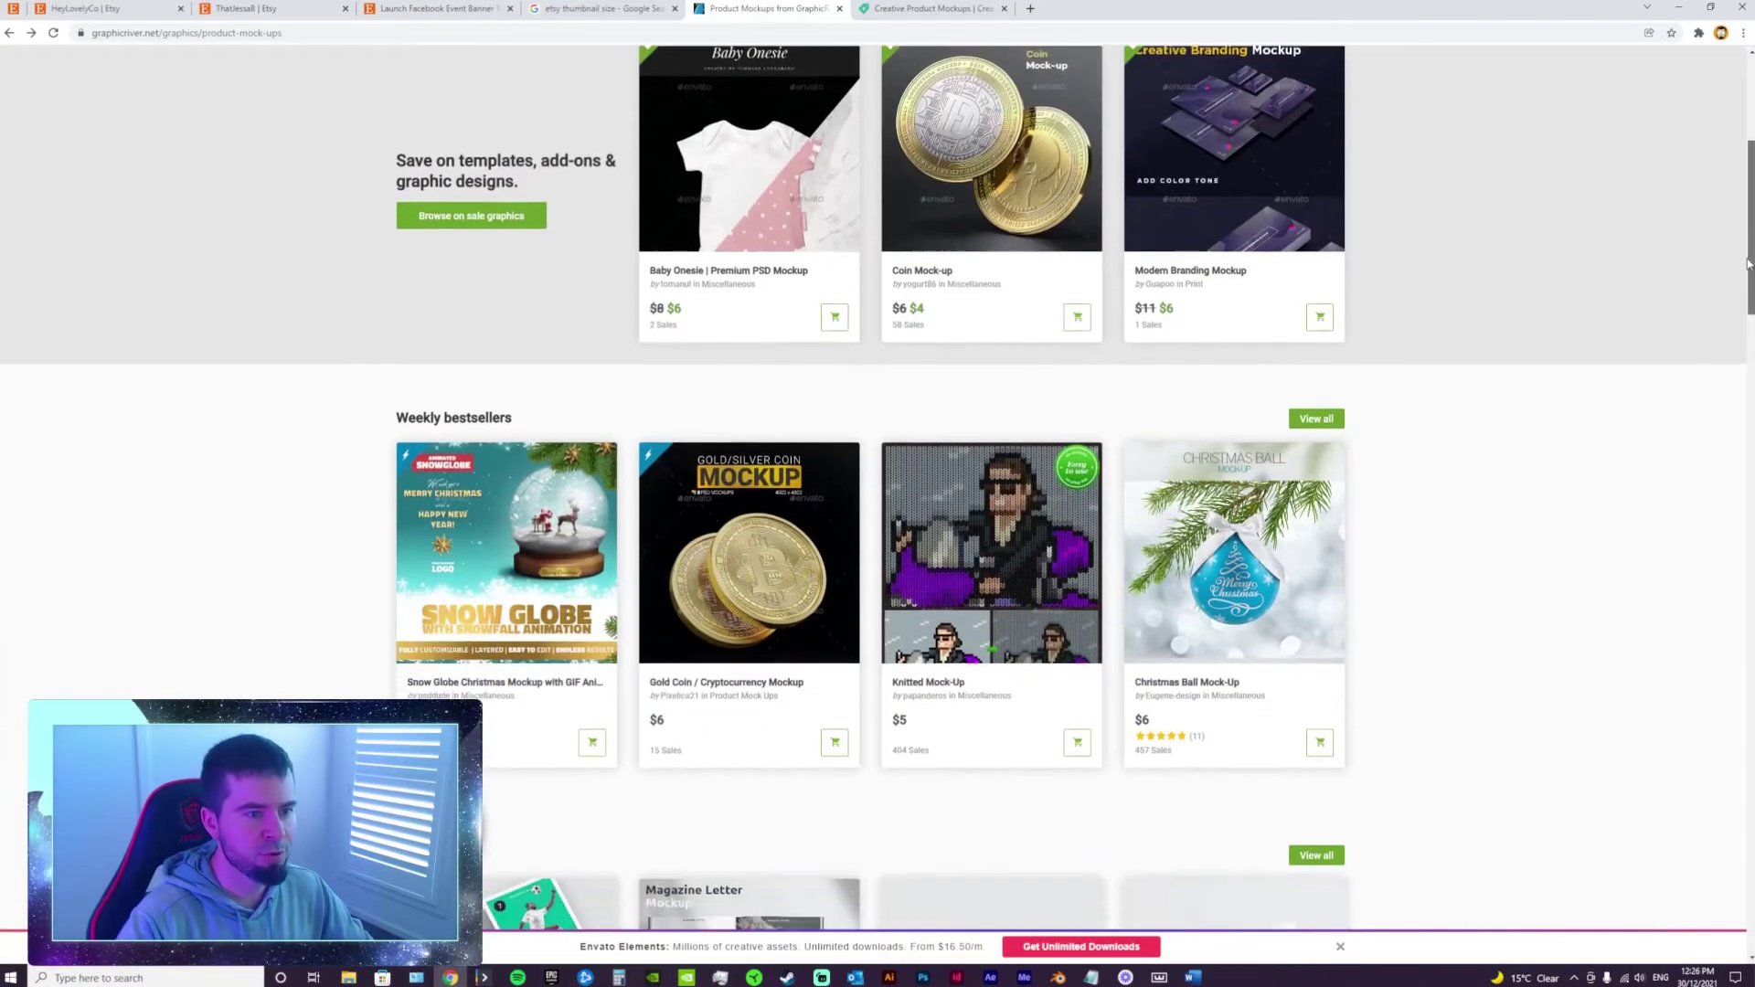
scroll(1735, 300, "down", 7)
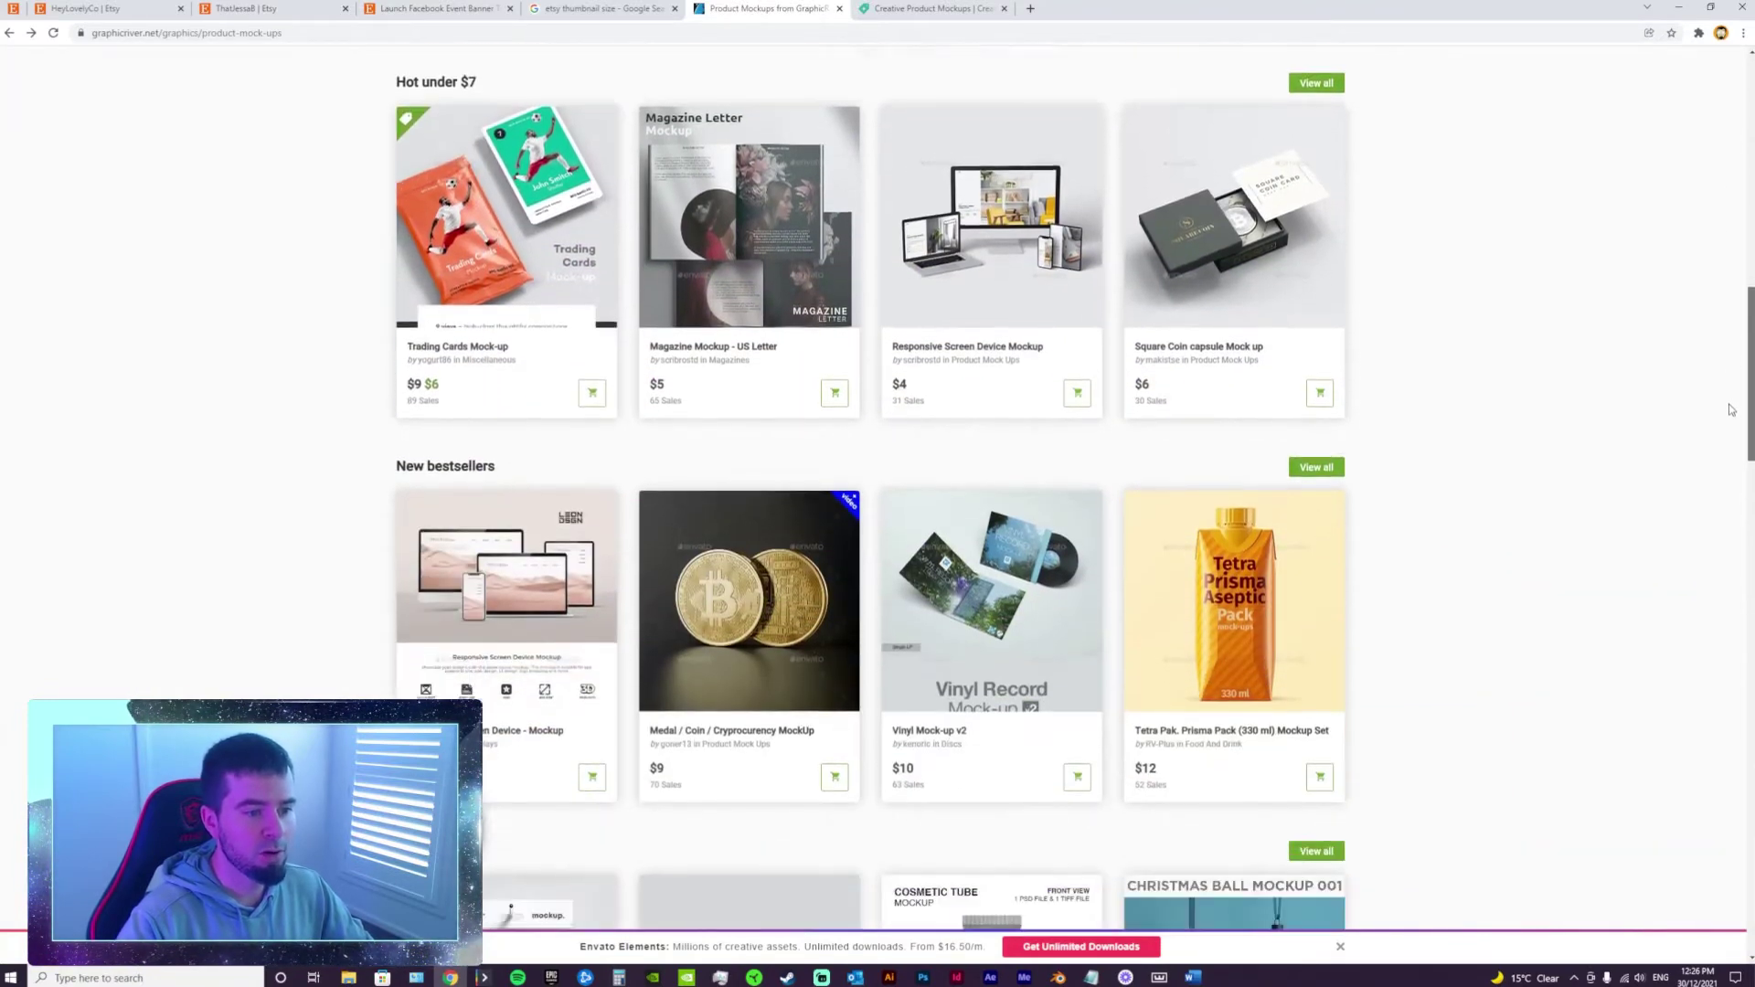
scroll(1735, 426, "down", 5)
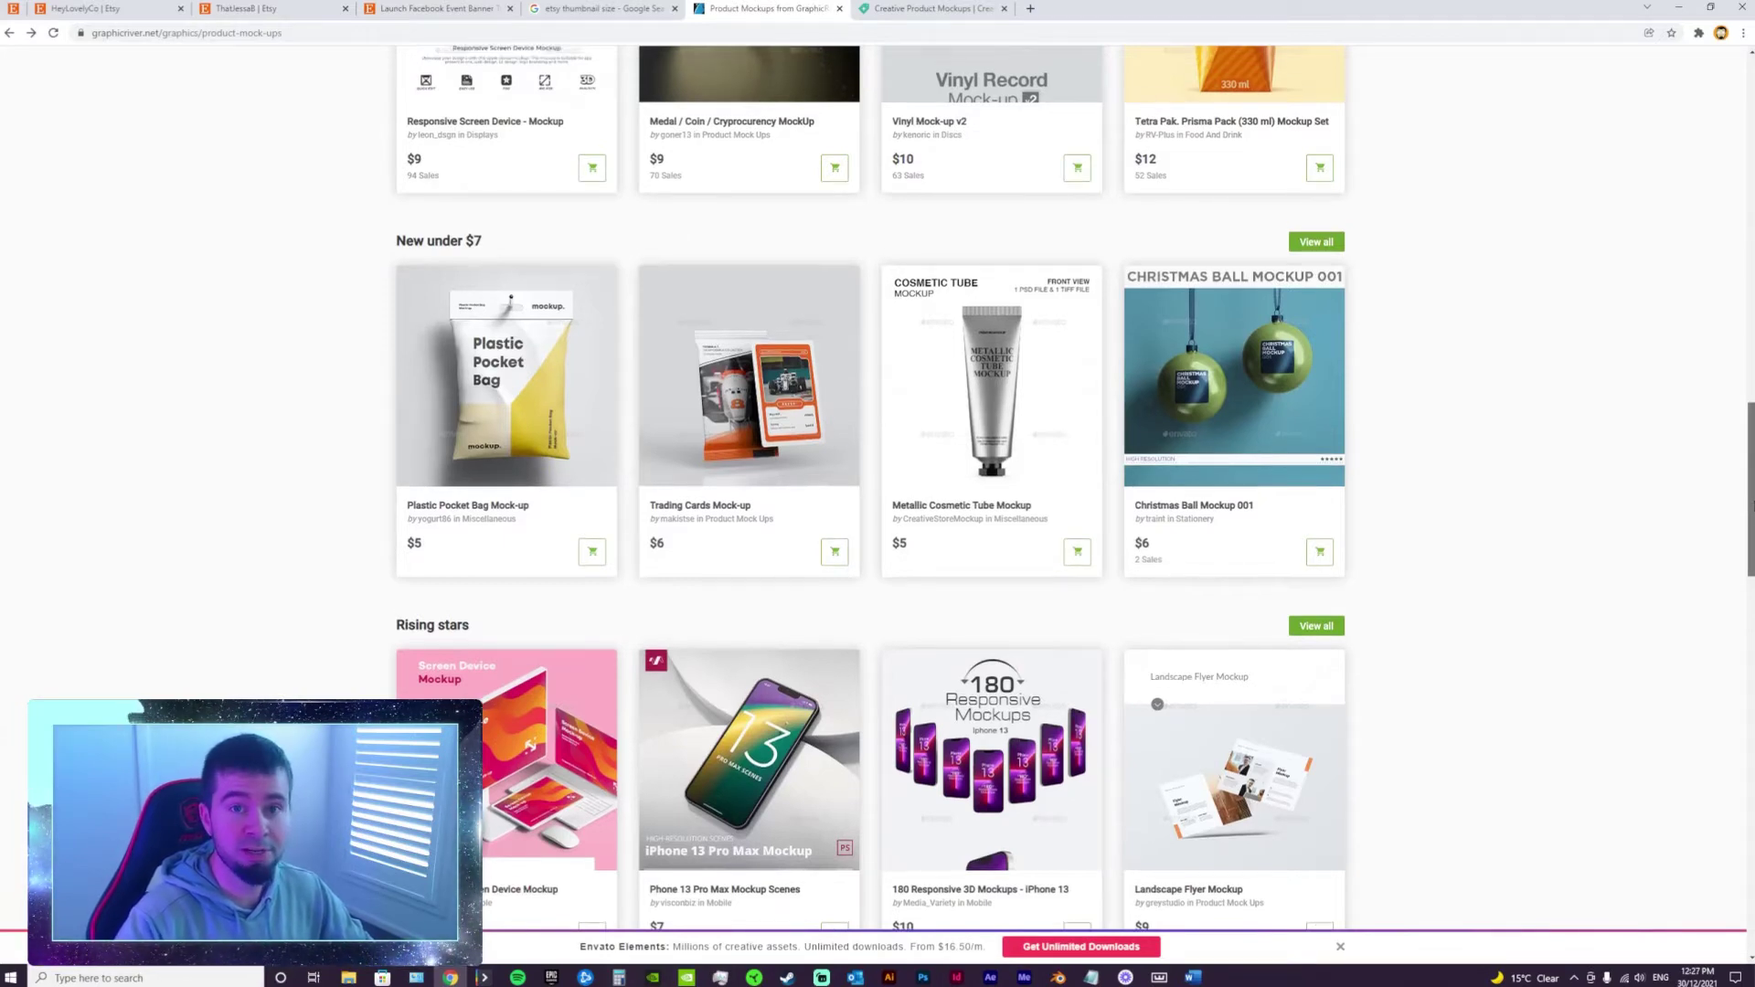
scroll(1750, 508, "up", 4)
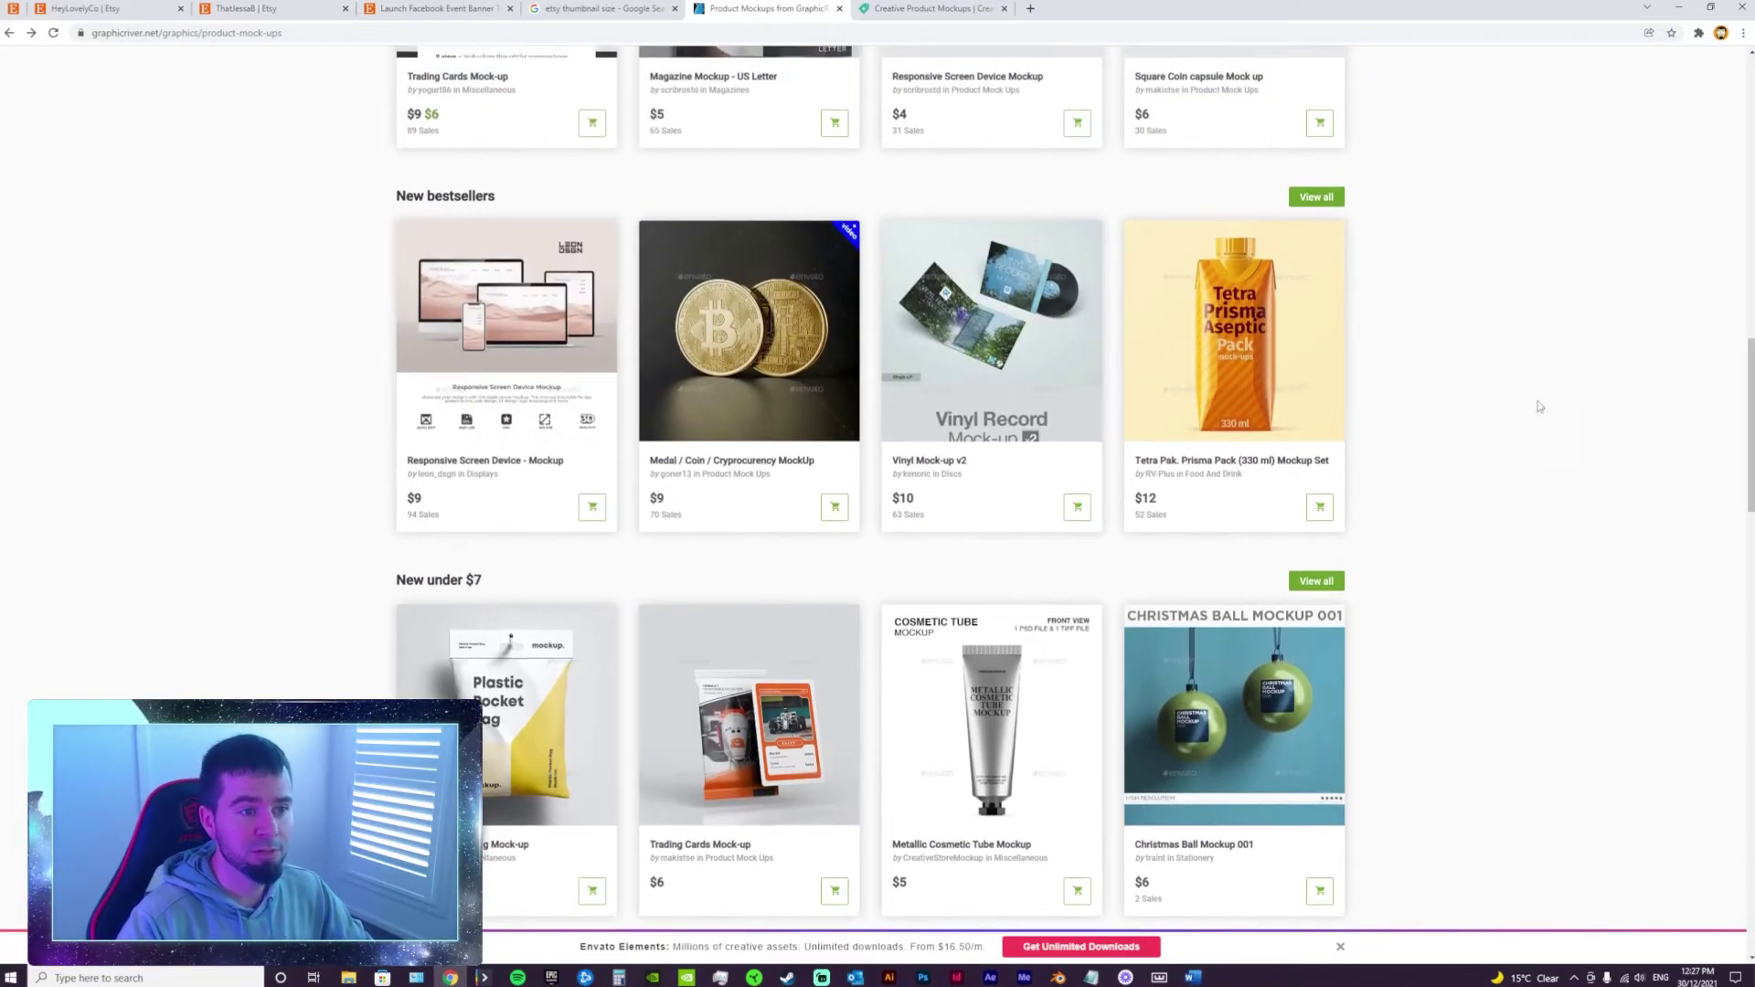
scroll(849, 547, "up", 2)
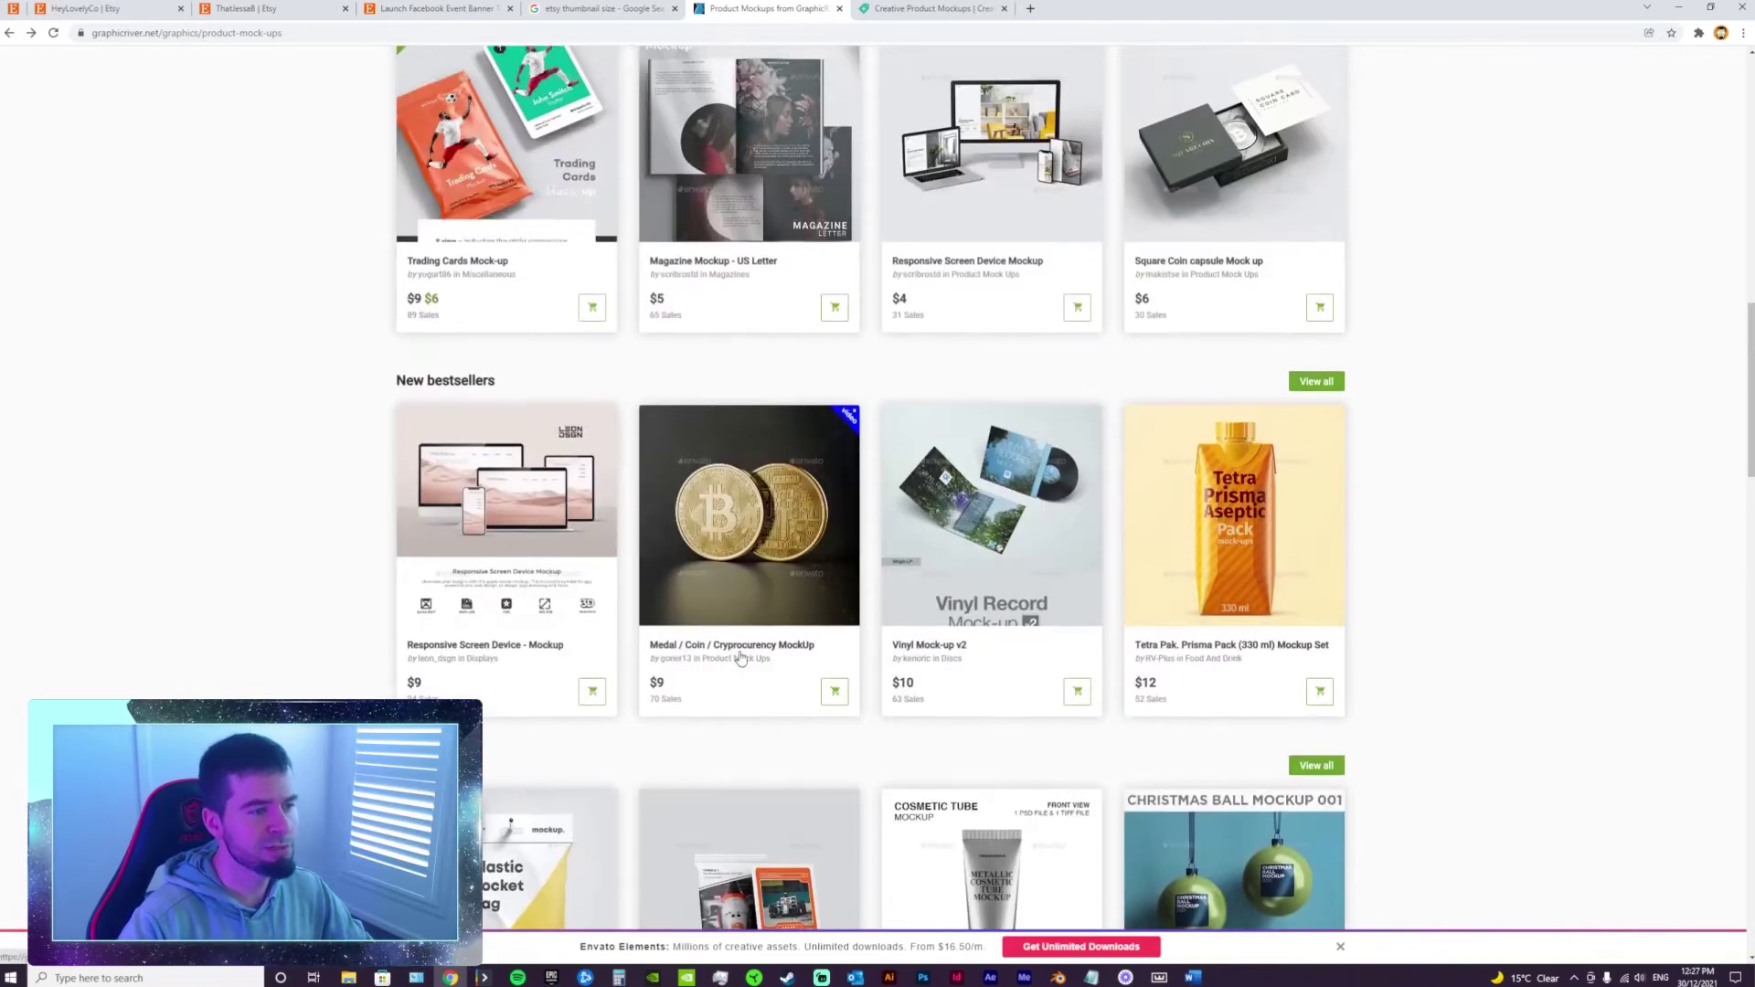
scroll(731, 585, "up", 1)
scroll(498, 631, "down", 10)
scroll(498, 630, "down", 3)
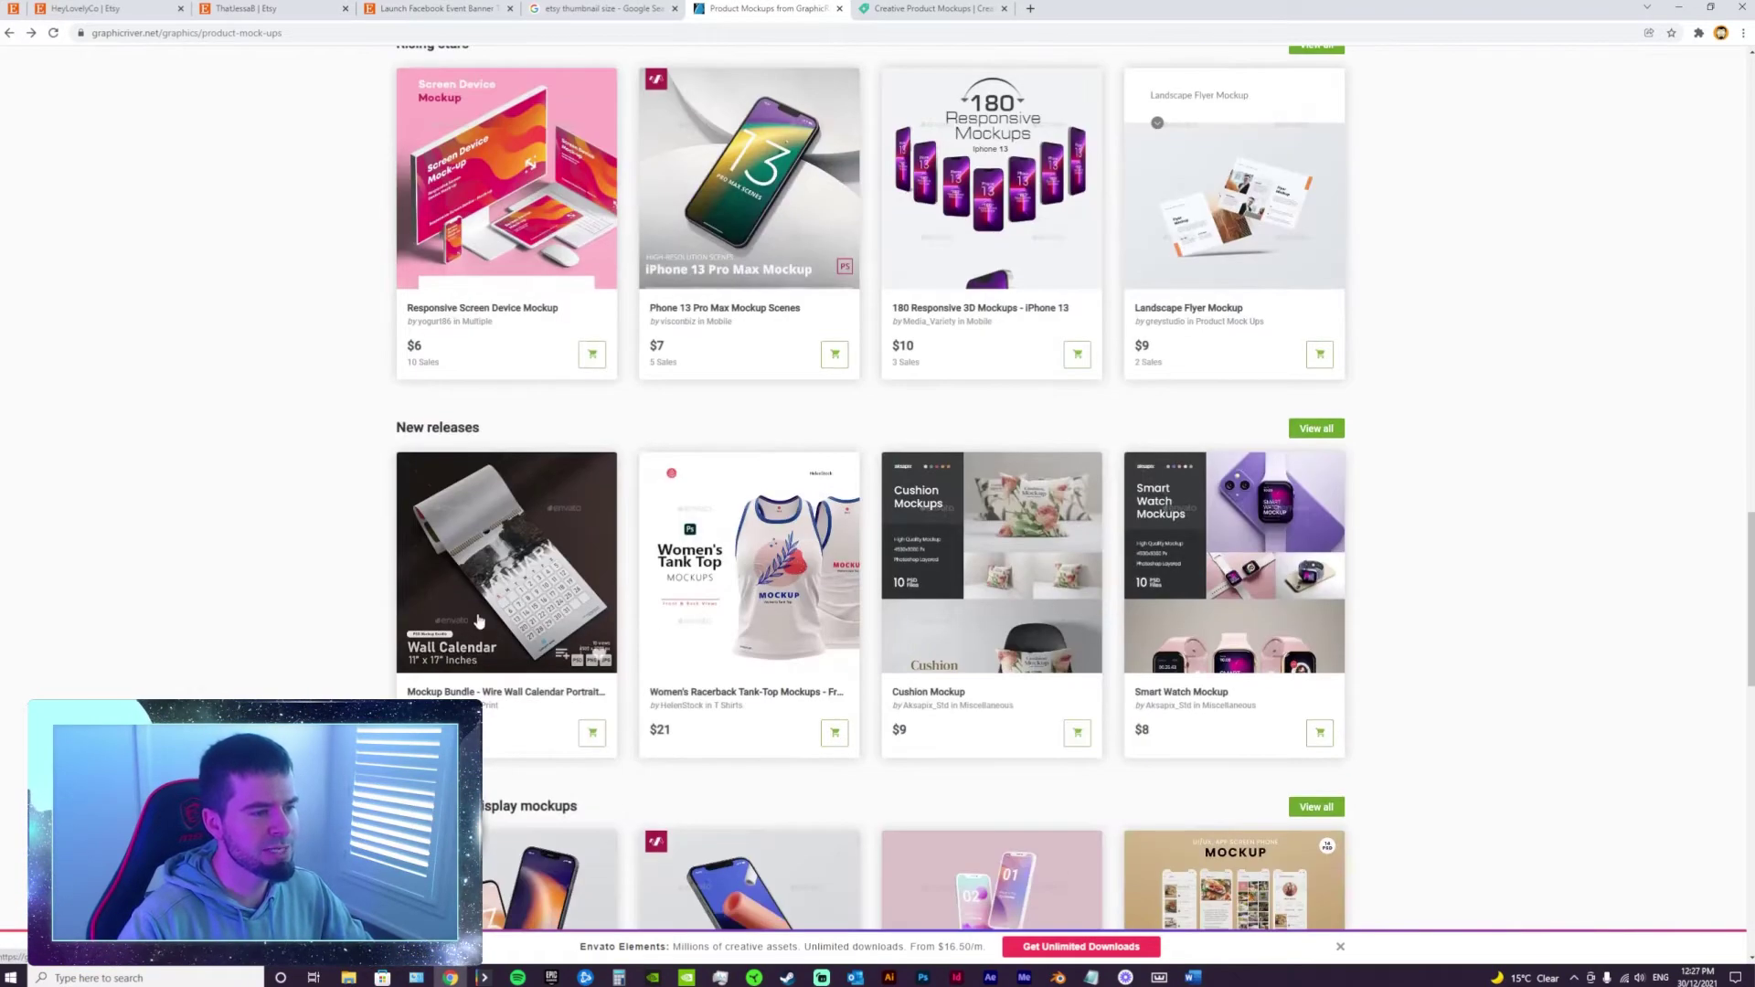
scroll(366, 658, "down", 12)
scroll(254, 693, "up", 2)
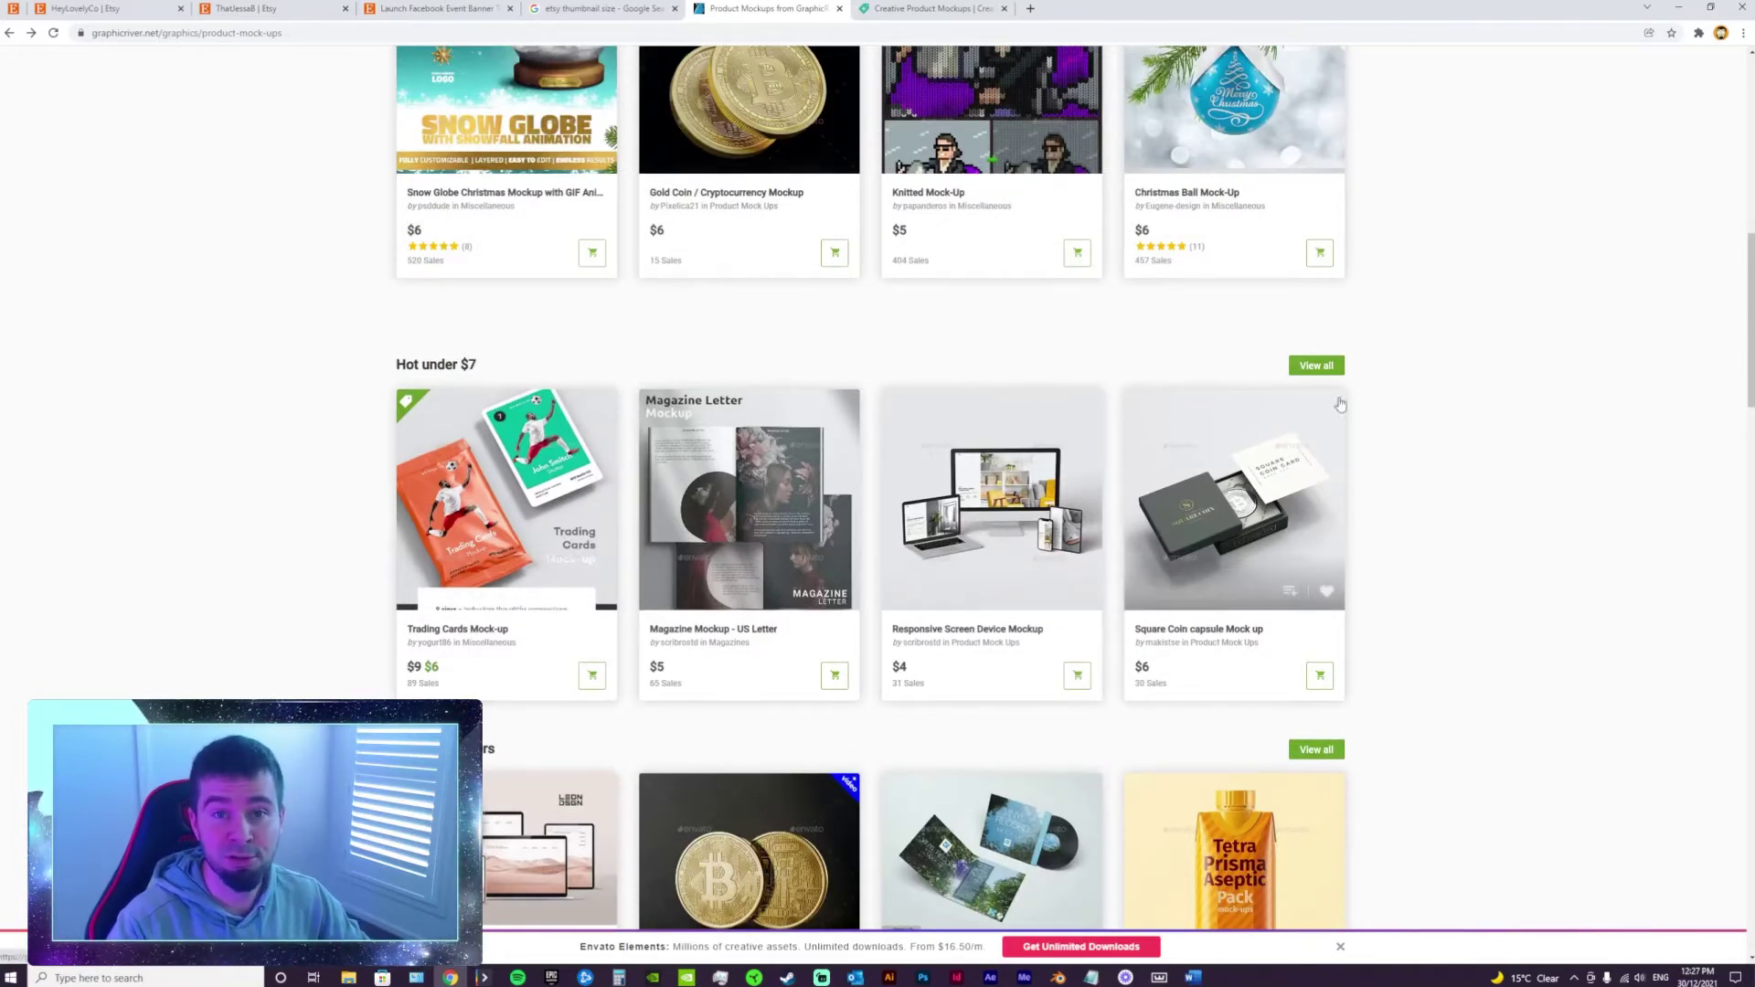
View the full Hot under $7 mockup listing and look through its first page of results.
left_click(1317, 365)
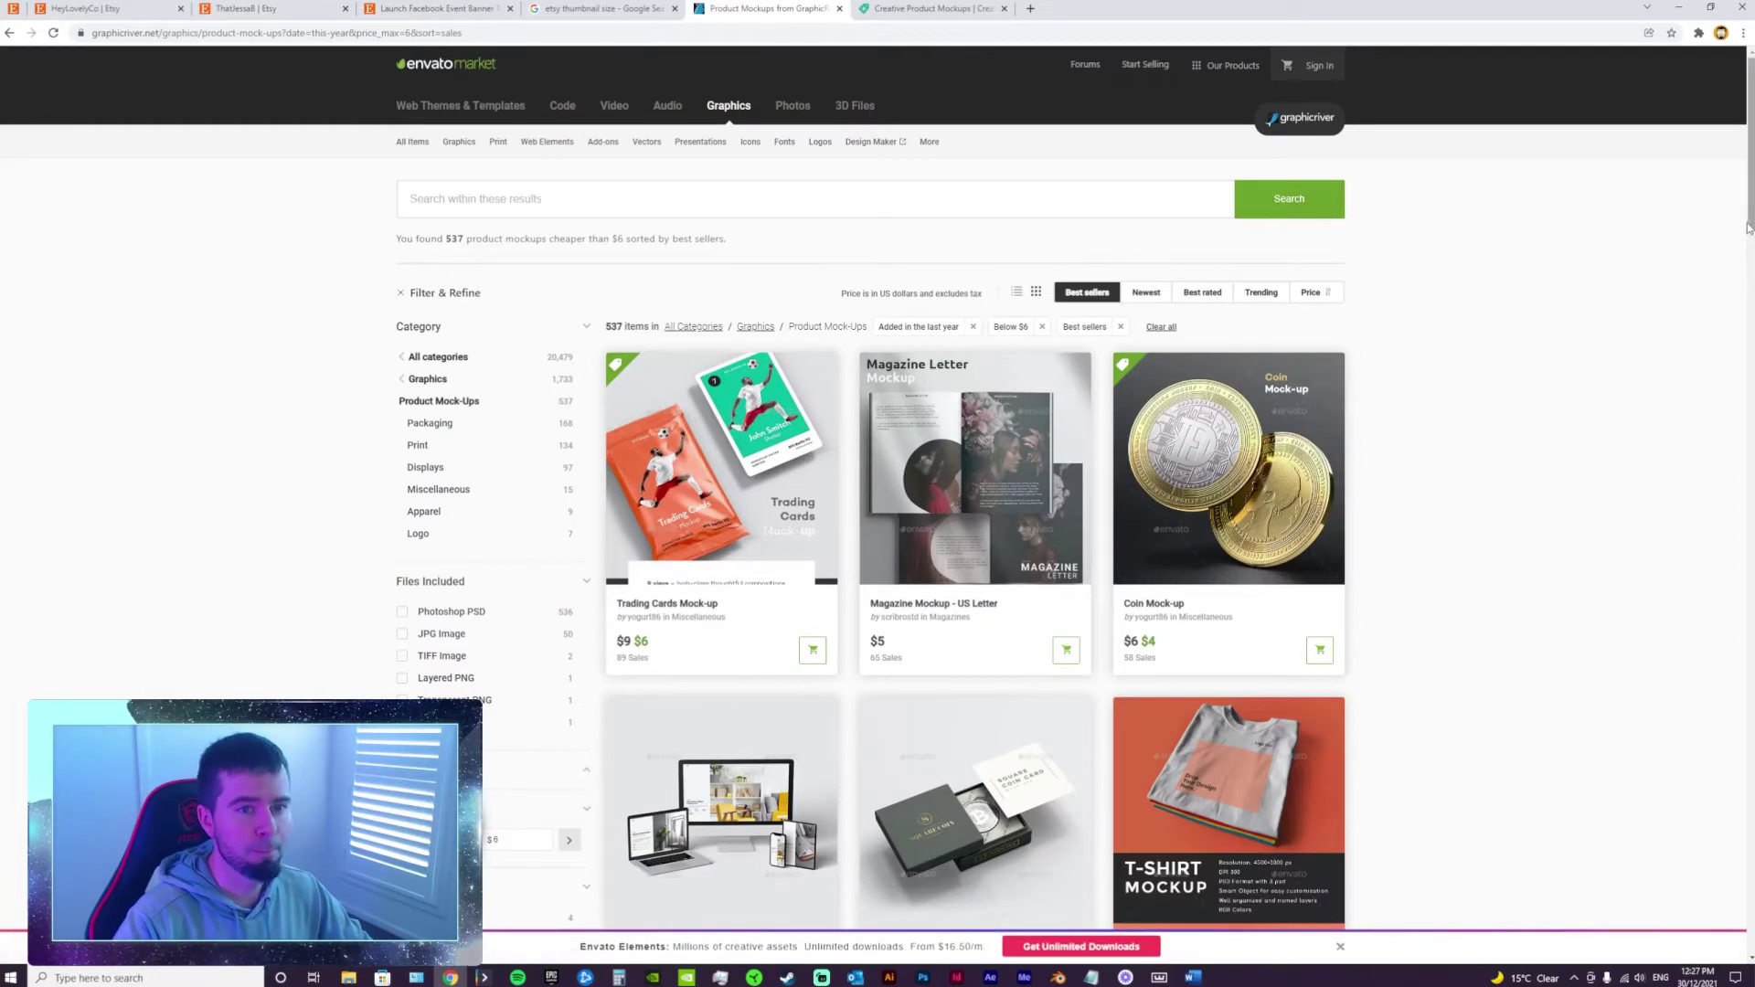
scroll(1751, 219, "down", 2)
left_click_drag(1750, 220, 1739, 743)
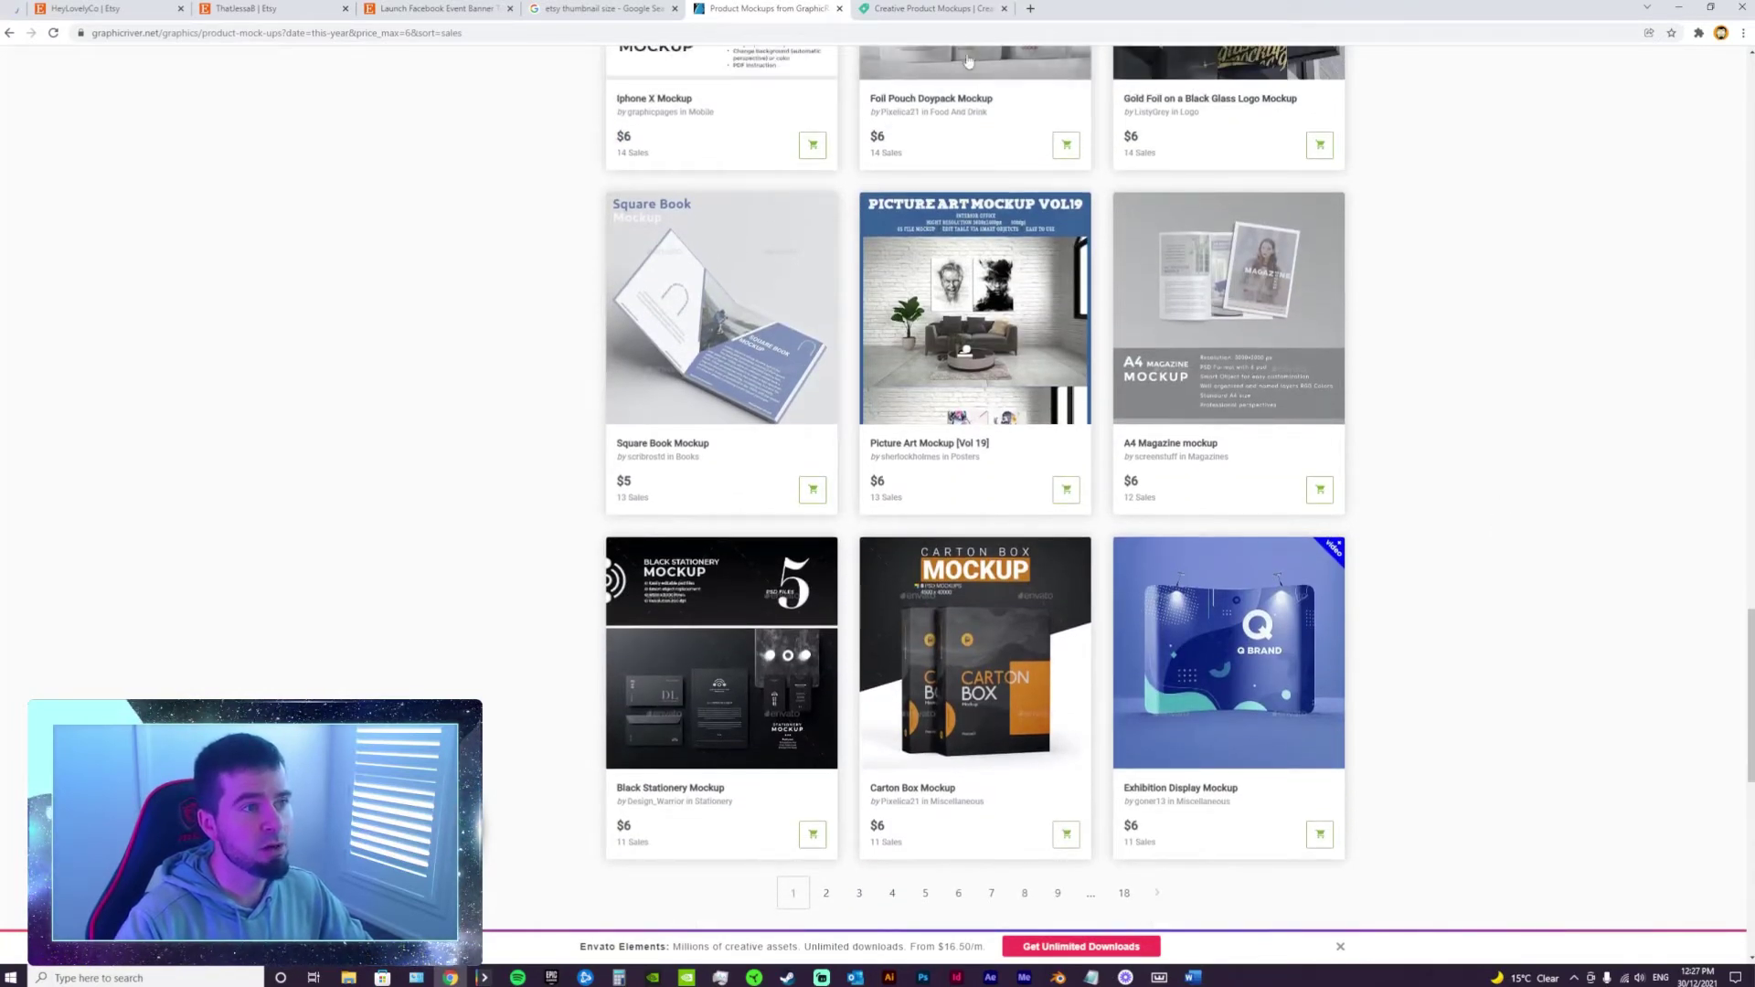
Look over Creative Market's product mockups, including the template categories and the filters for price range and file type.
left_click(933, 20)
scroll(518, 577, "up", 4)
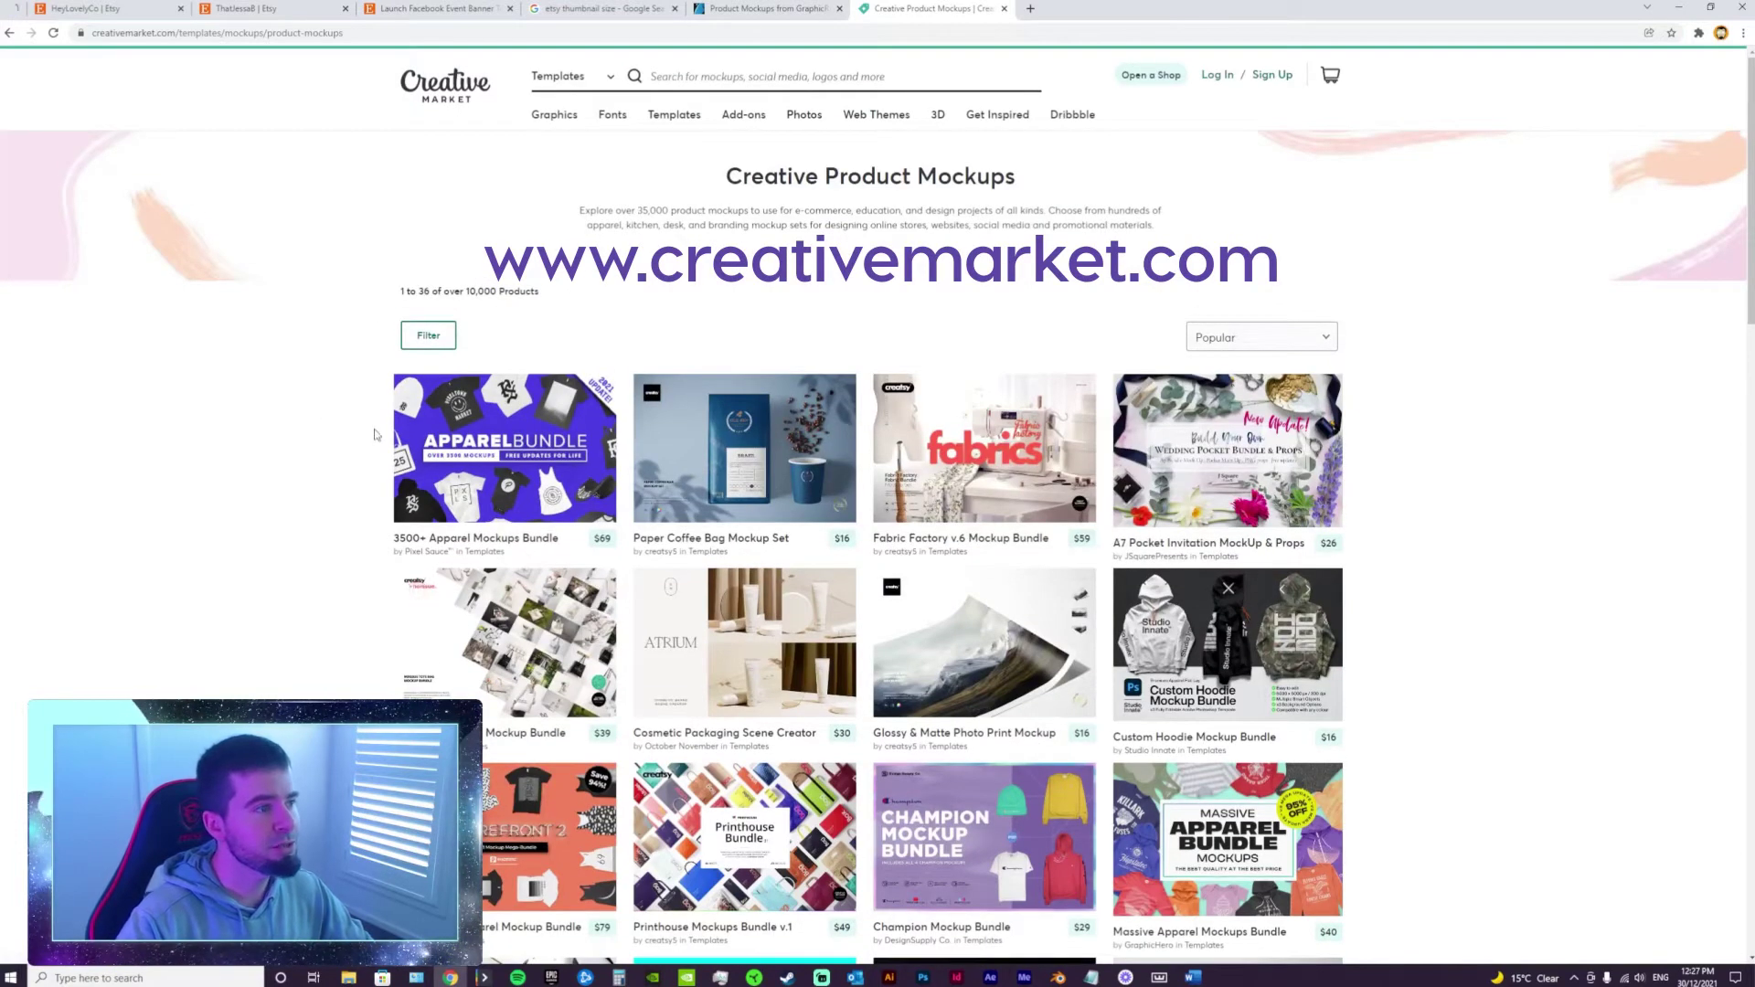
mouse_move(673, 114)
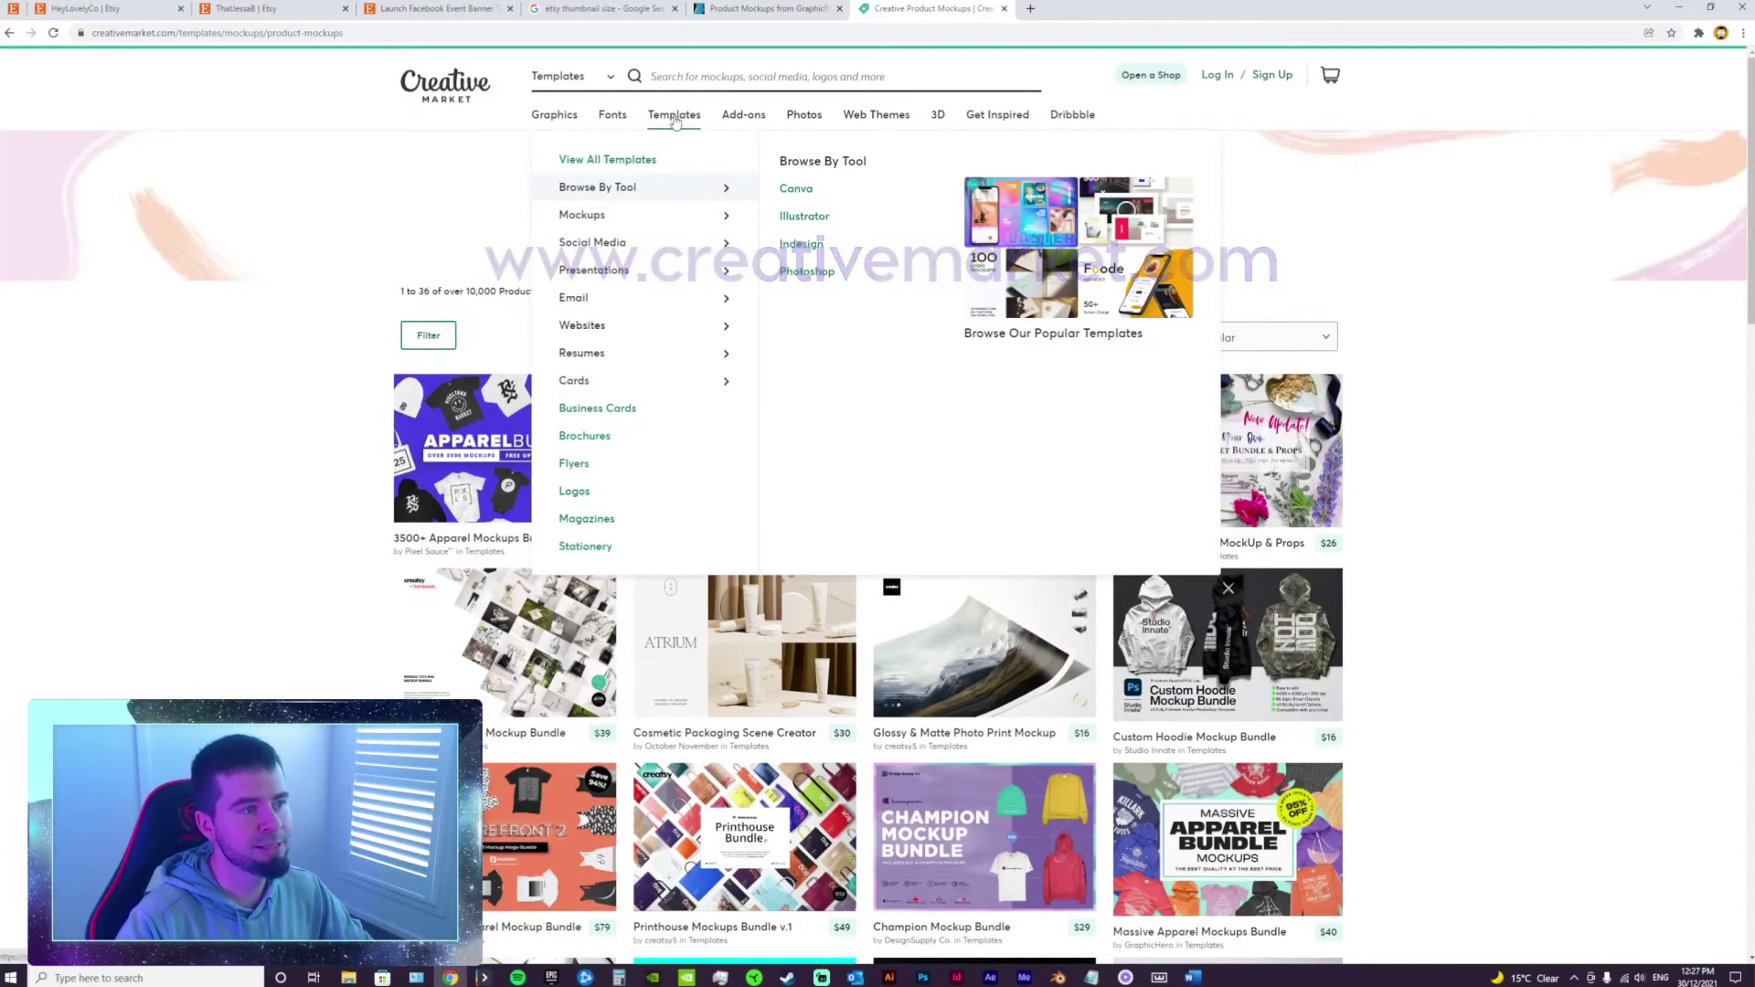
mouse_move(608, 212)
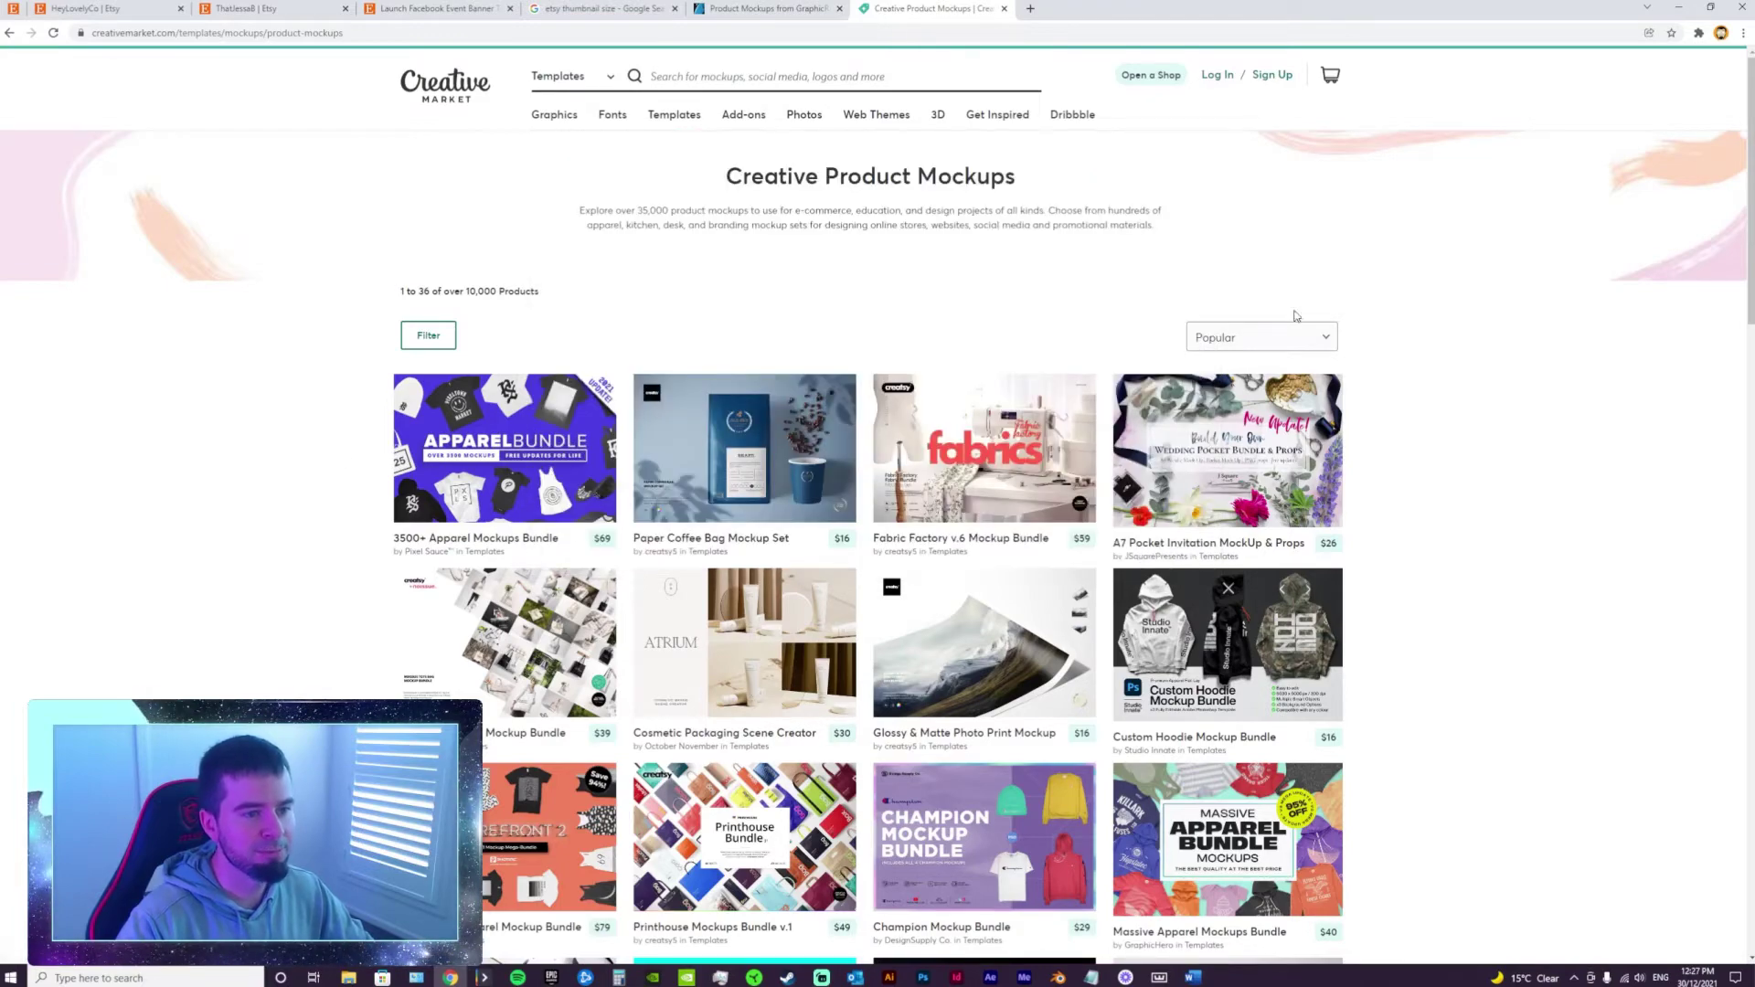
mouse_move(1748, 186)
left_mouse_down()
mouse_move(1748, 591)
mouse_move(1748, 187)
left_mouse_up()
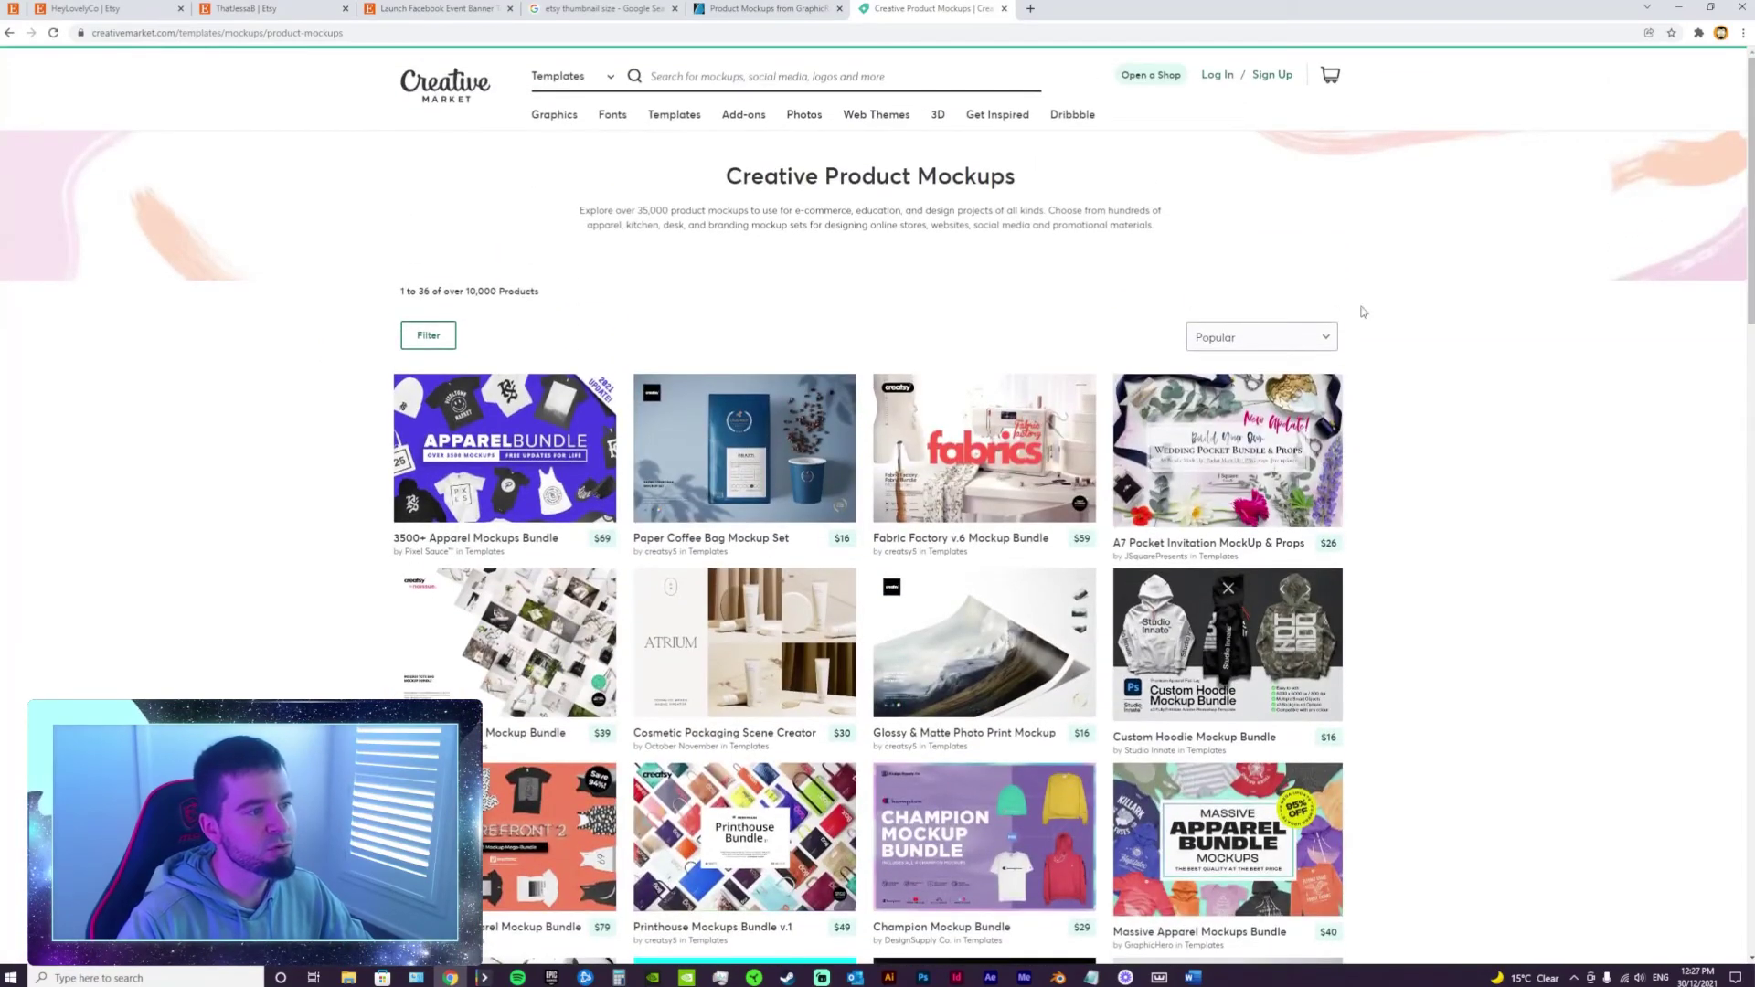
left_click(428, 337)
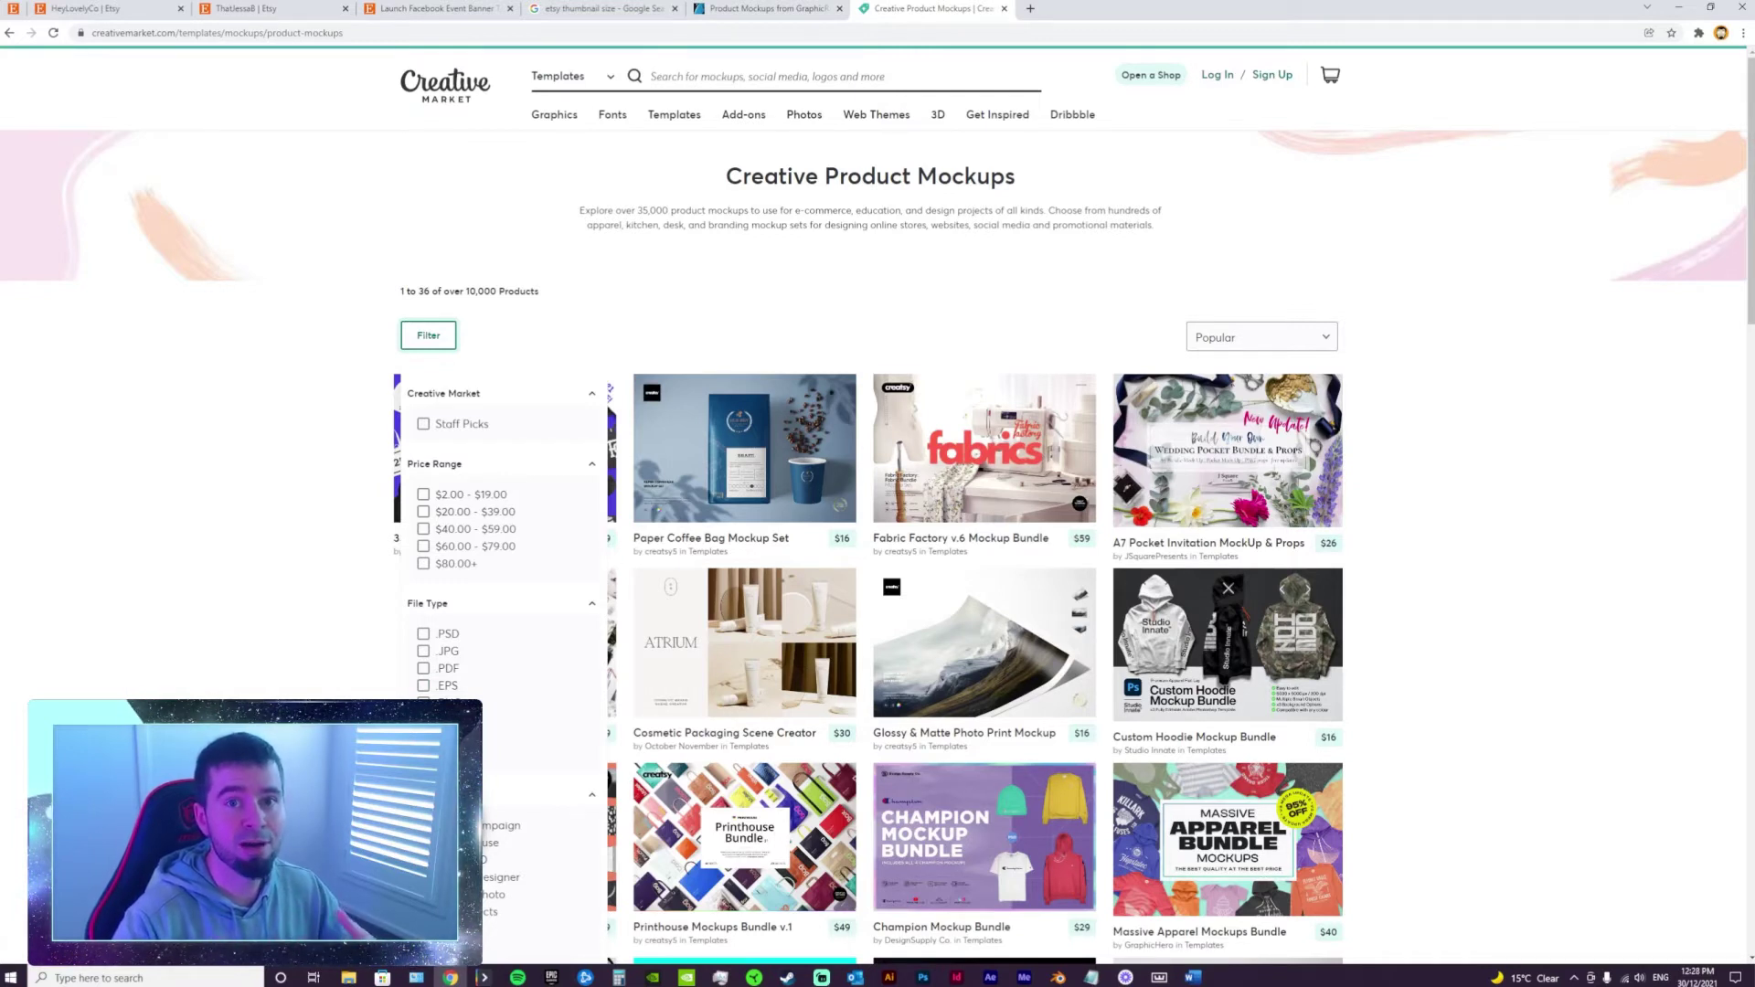
left_click(295, 631)
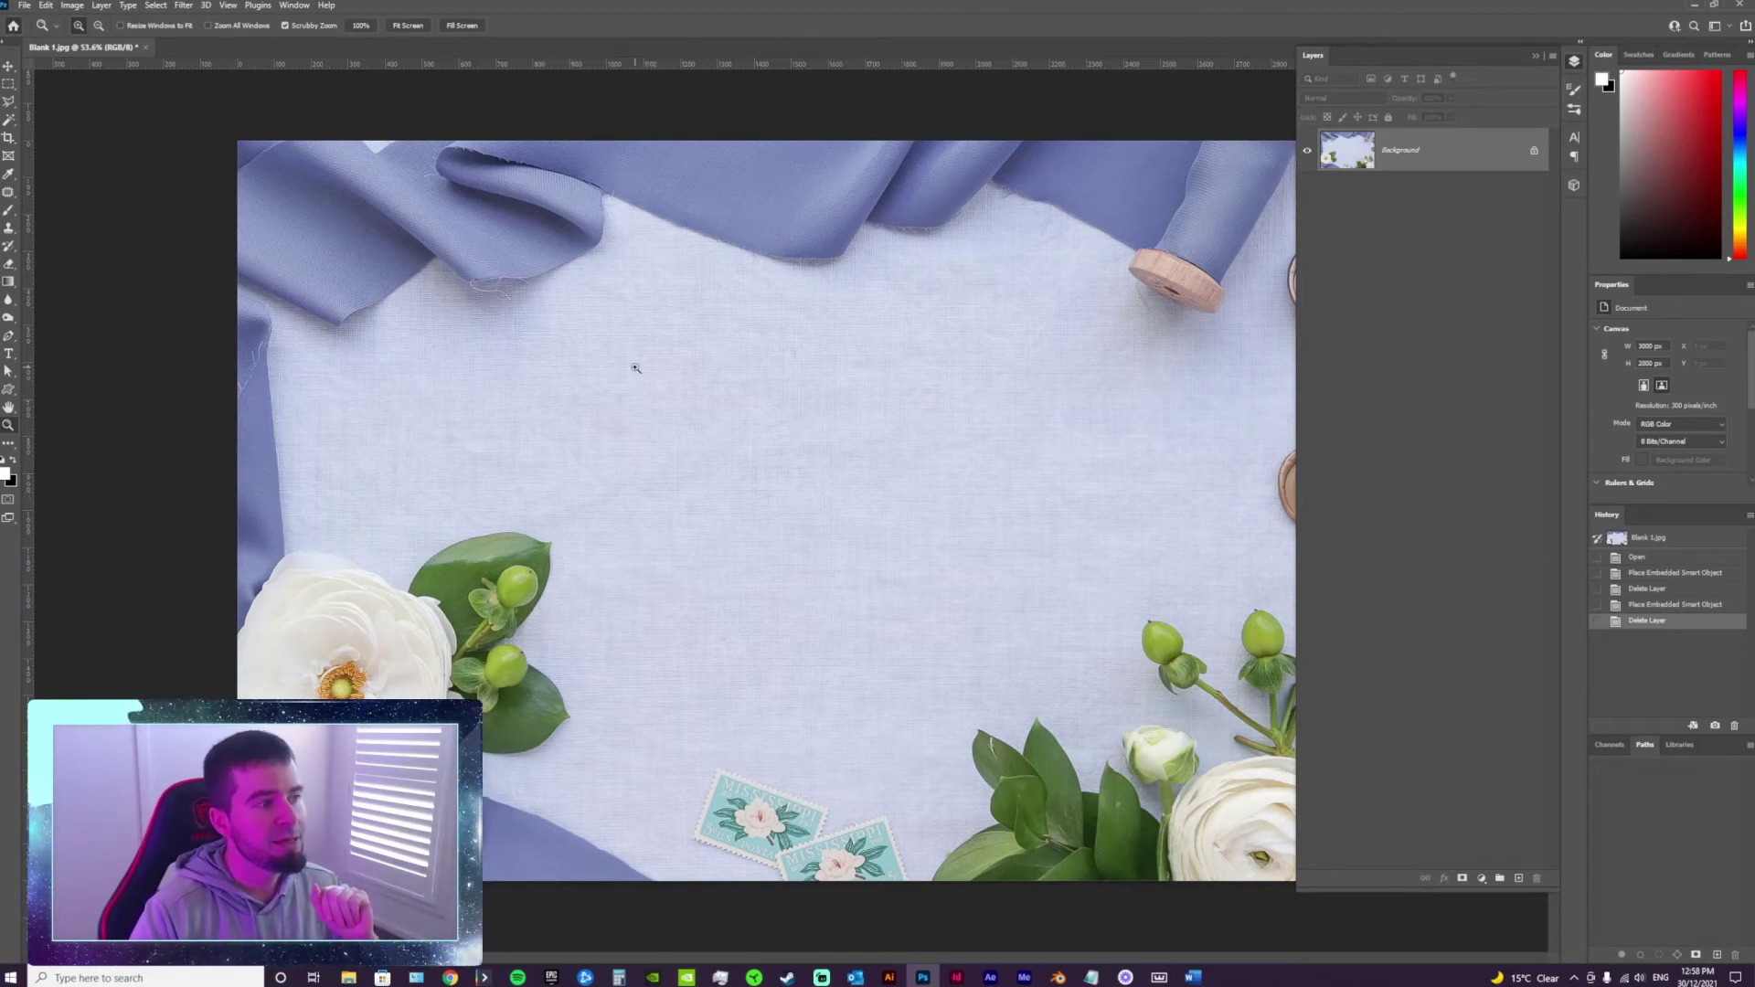
Open invite 4 from the Tutorial folder's Invites subfolder on the Desktop as its own document.
left_click(25, 5)
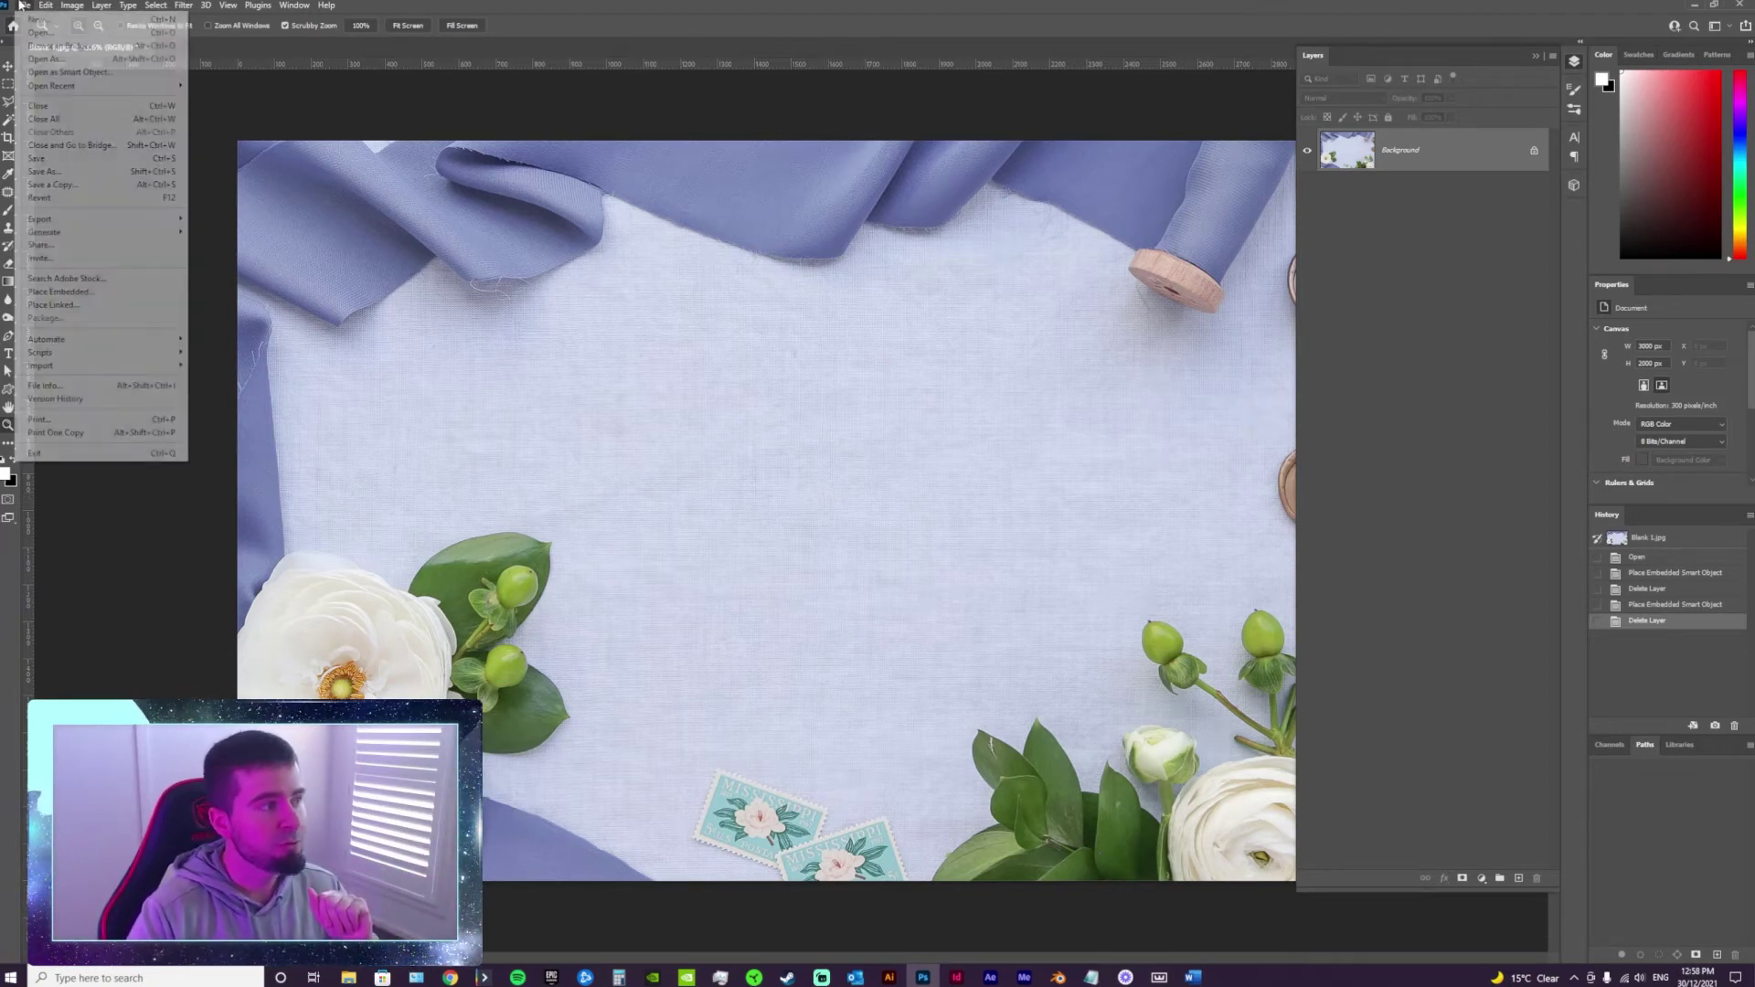
left_click(45, 37)
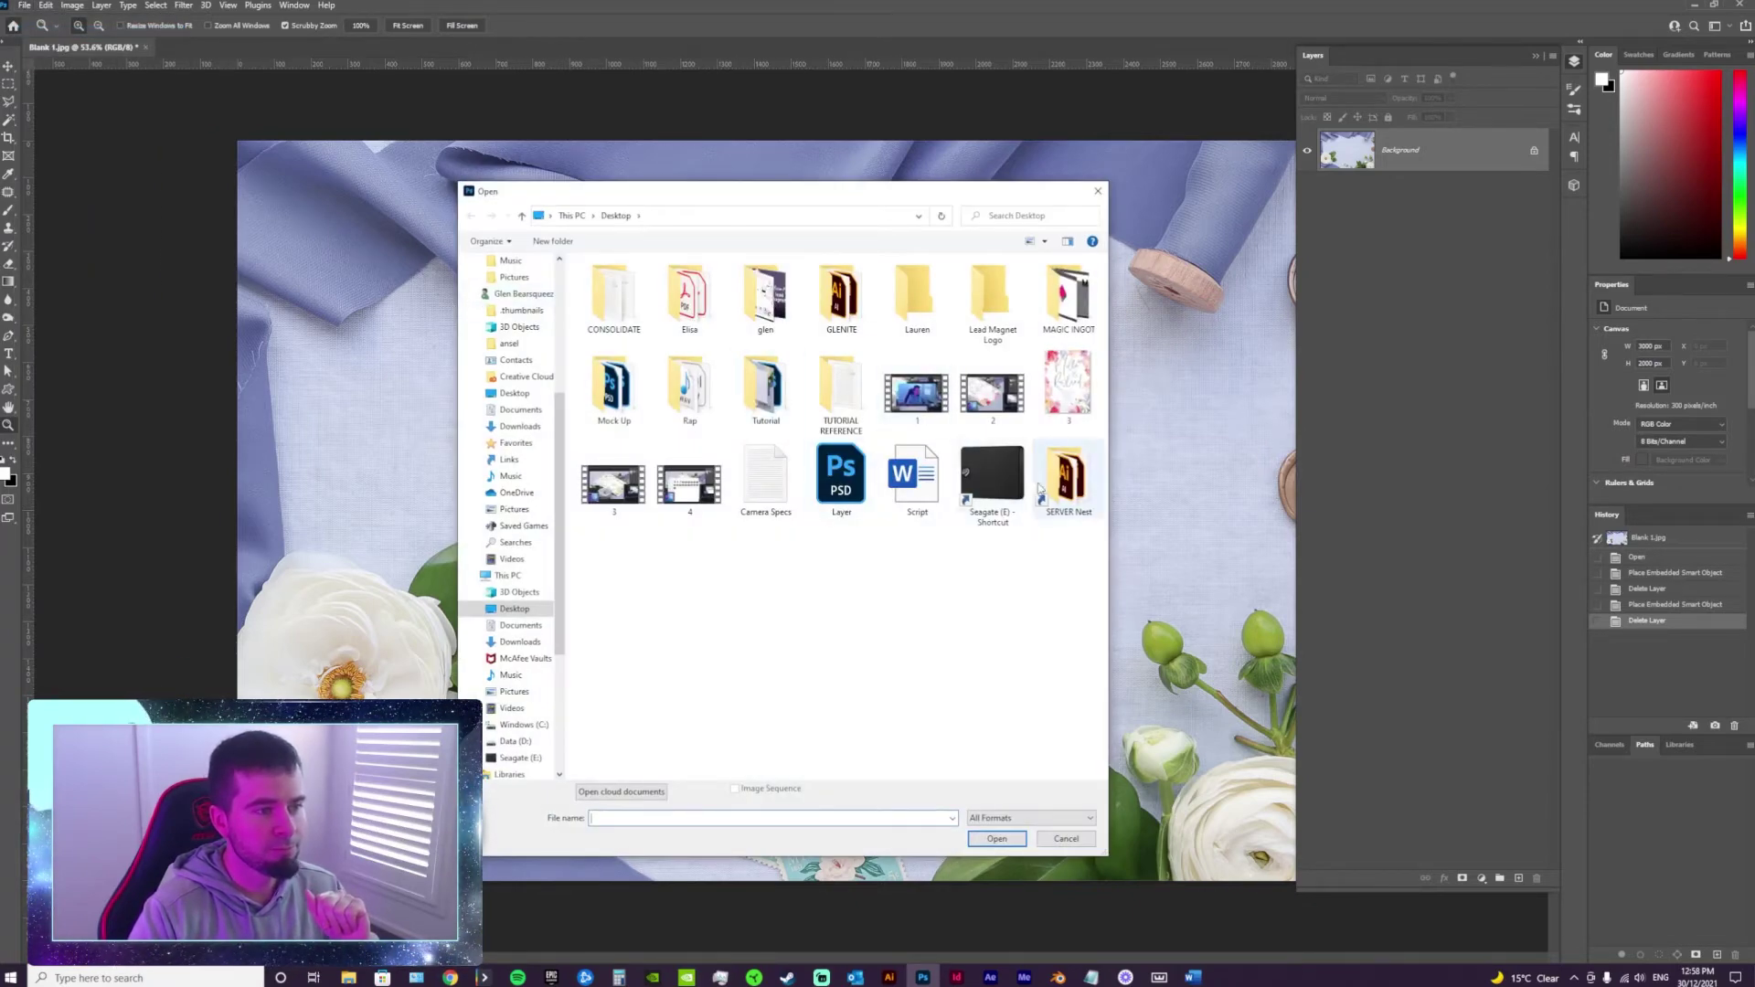
double_click(770, 408)
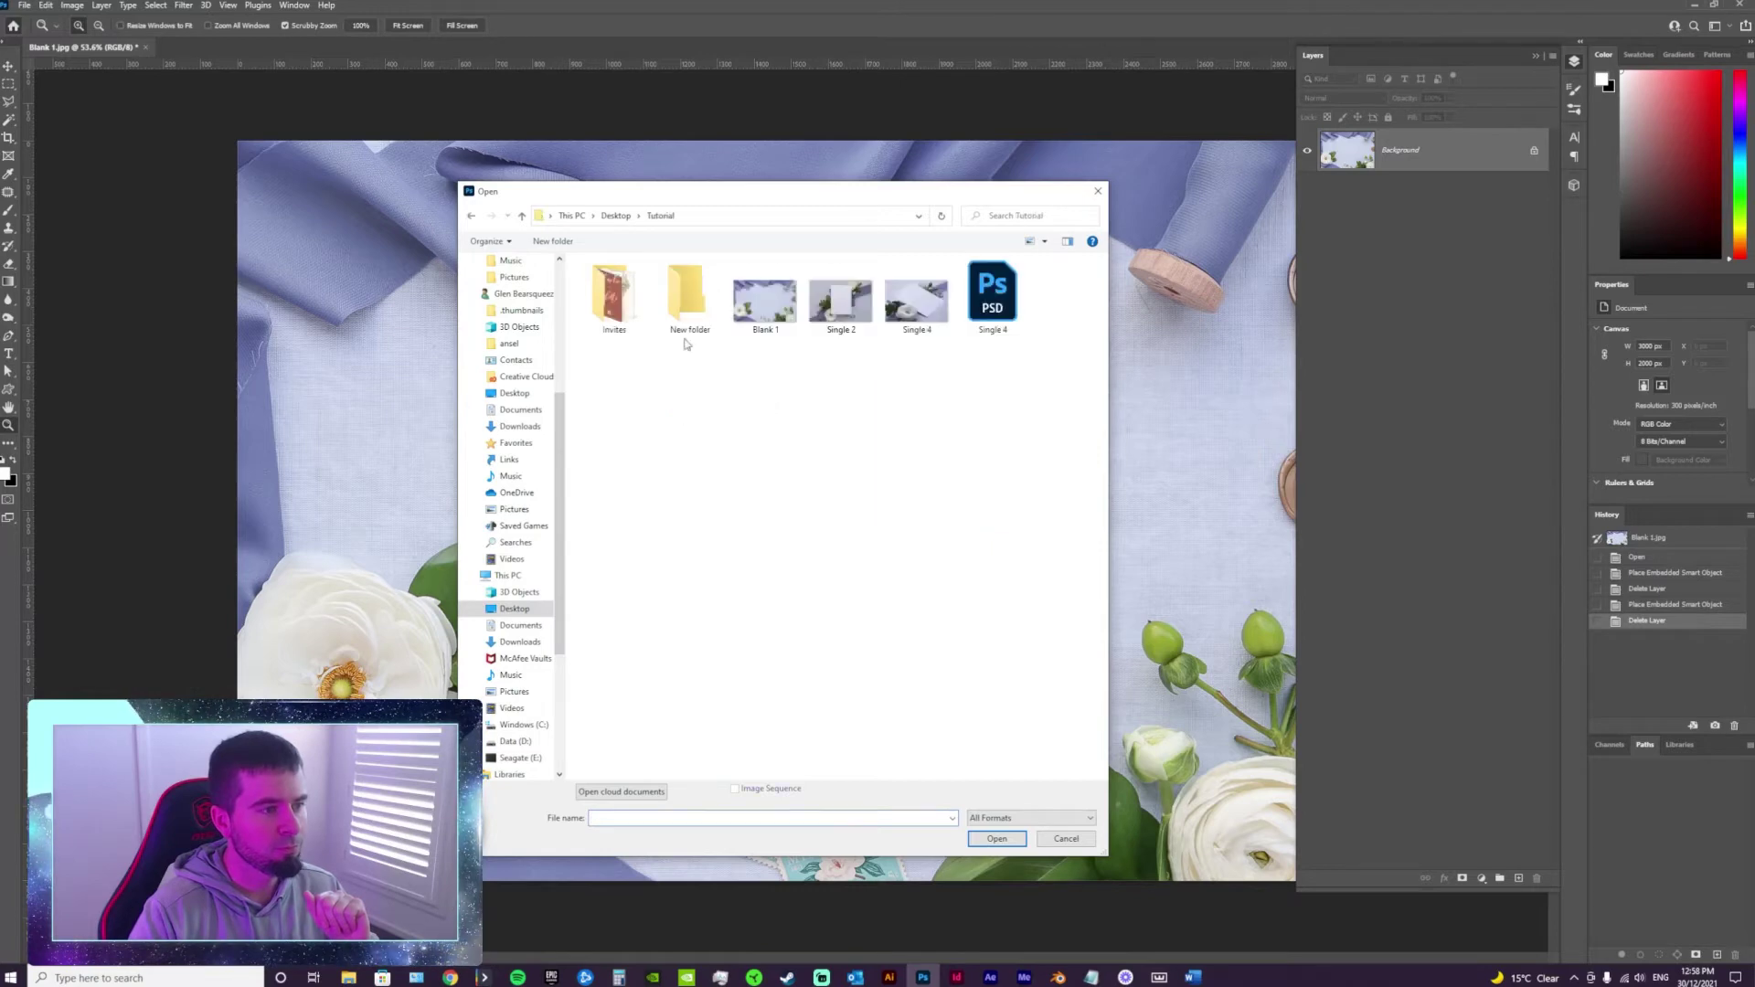
double_click(615, 293)
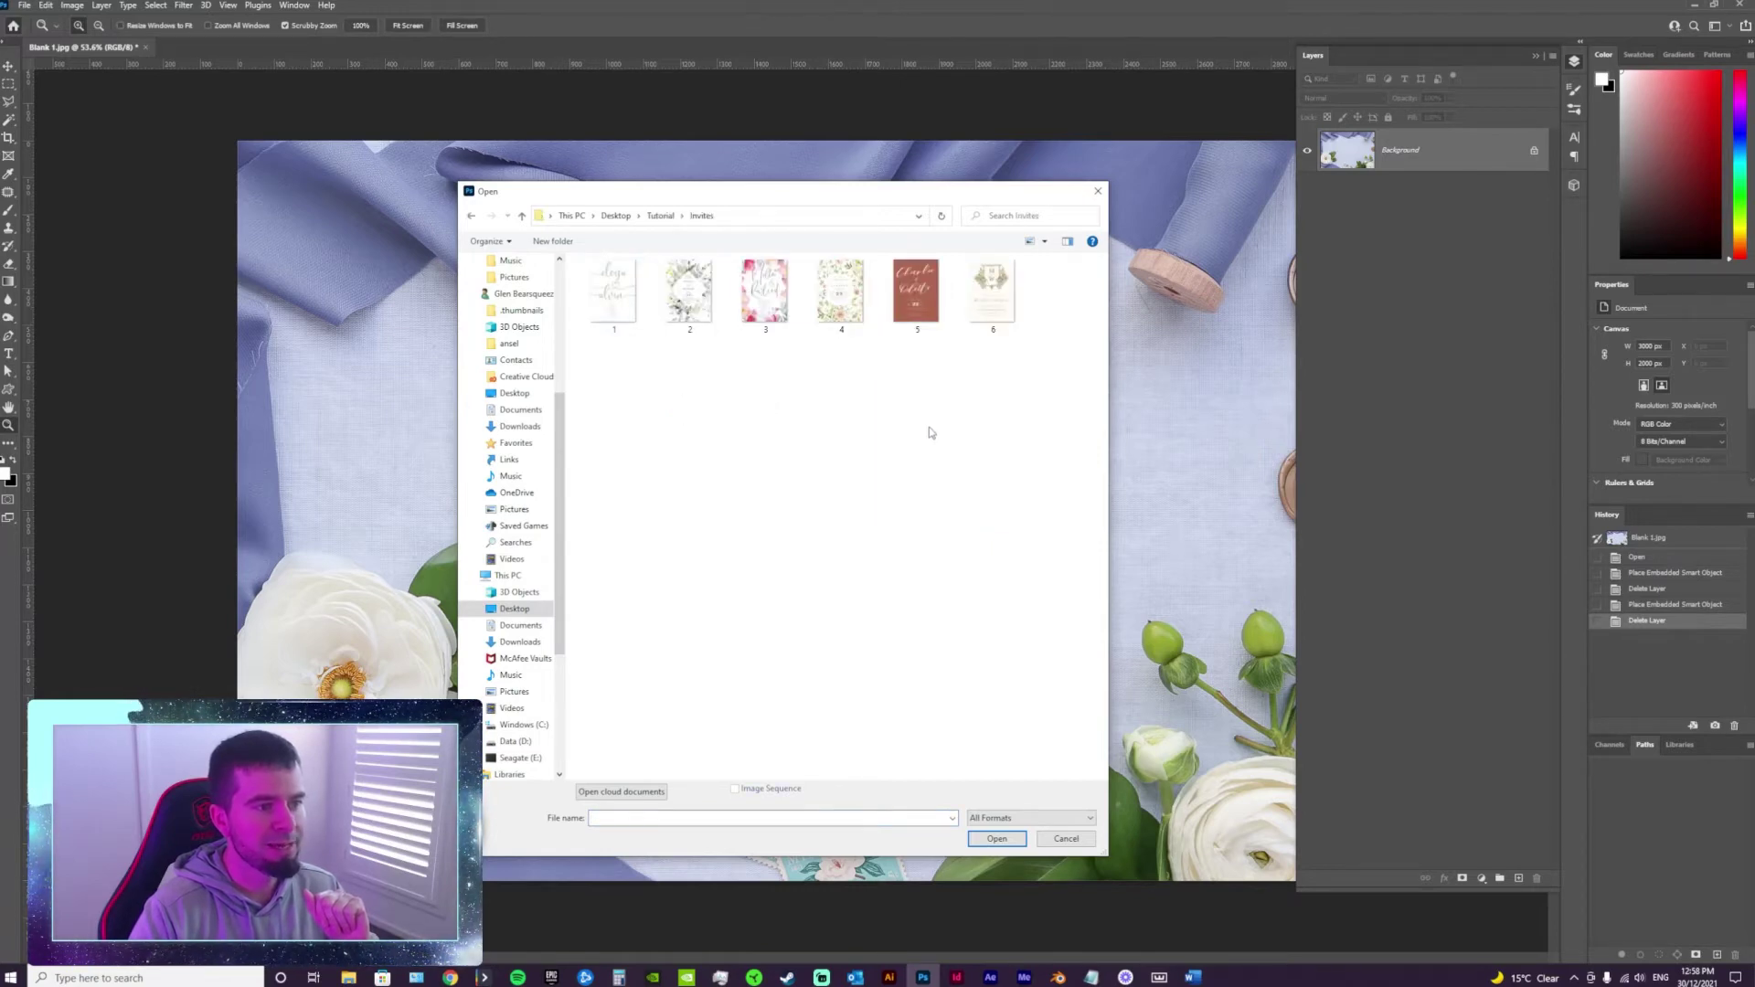
double_click(843, 314)
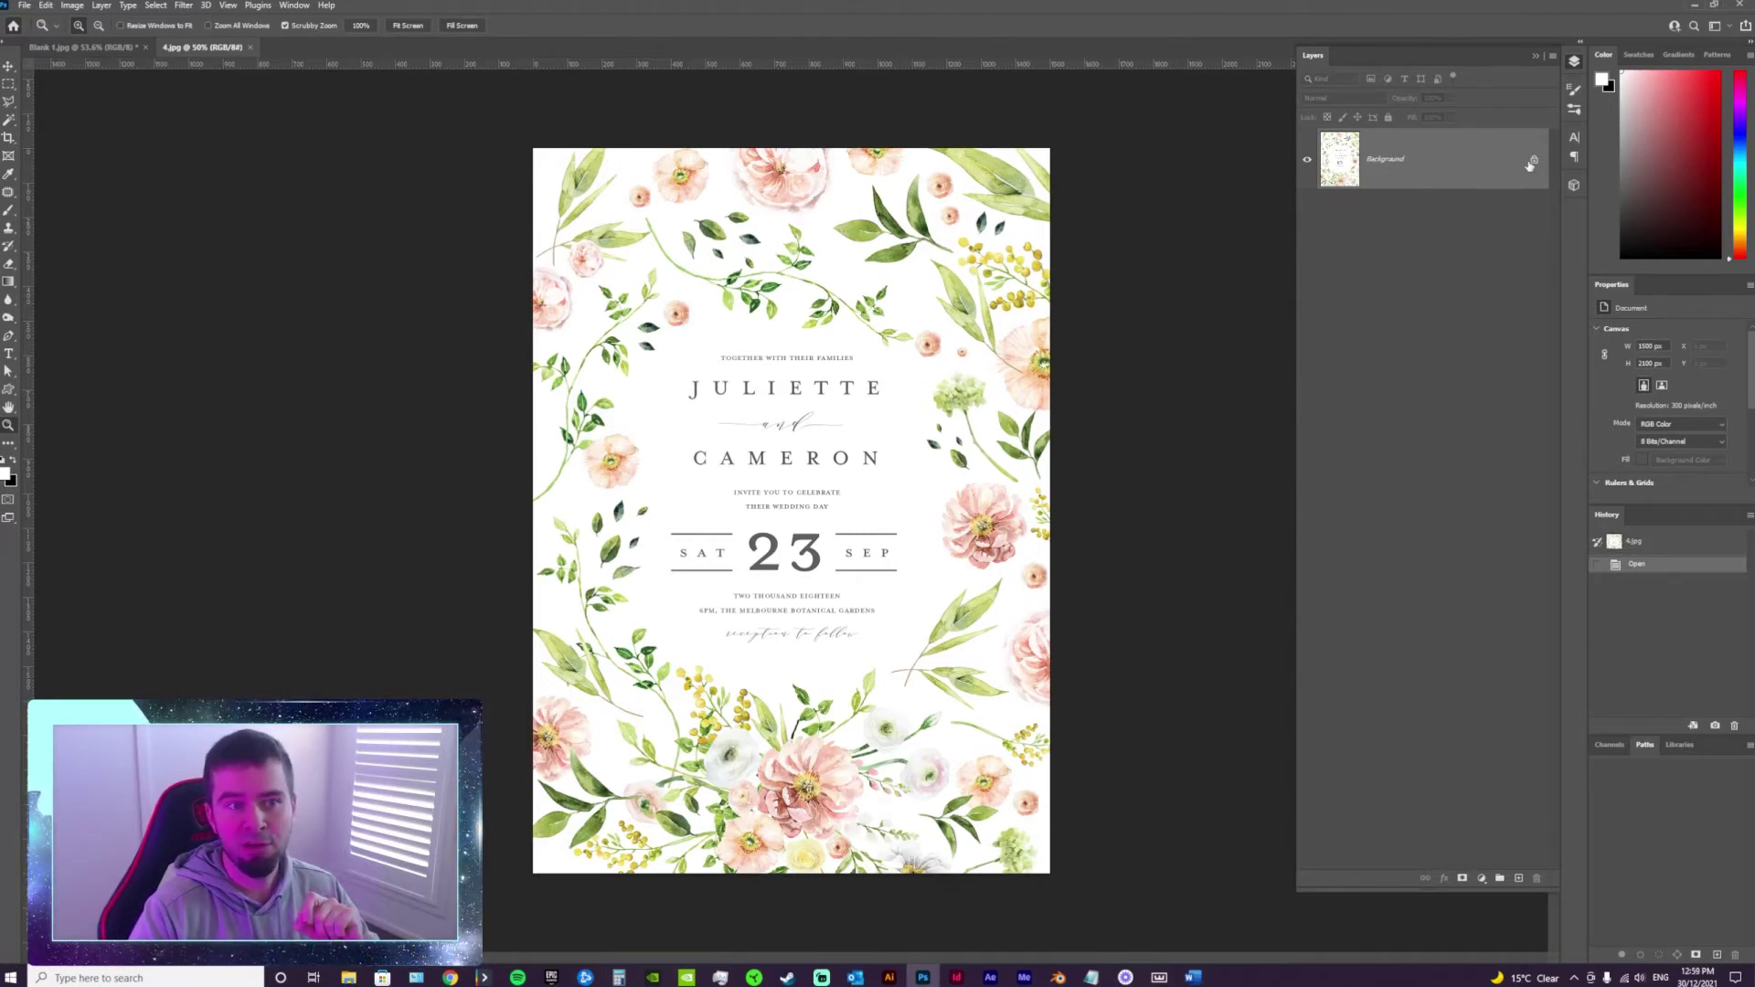
Convert the locked Background of 4.jpg into a regular layer, keeping the default name and settings.
double_click(1471, 159)
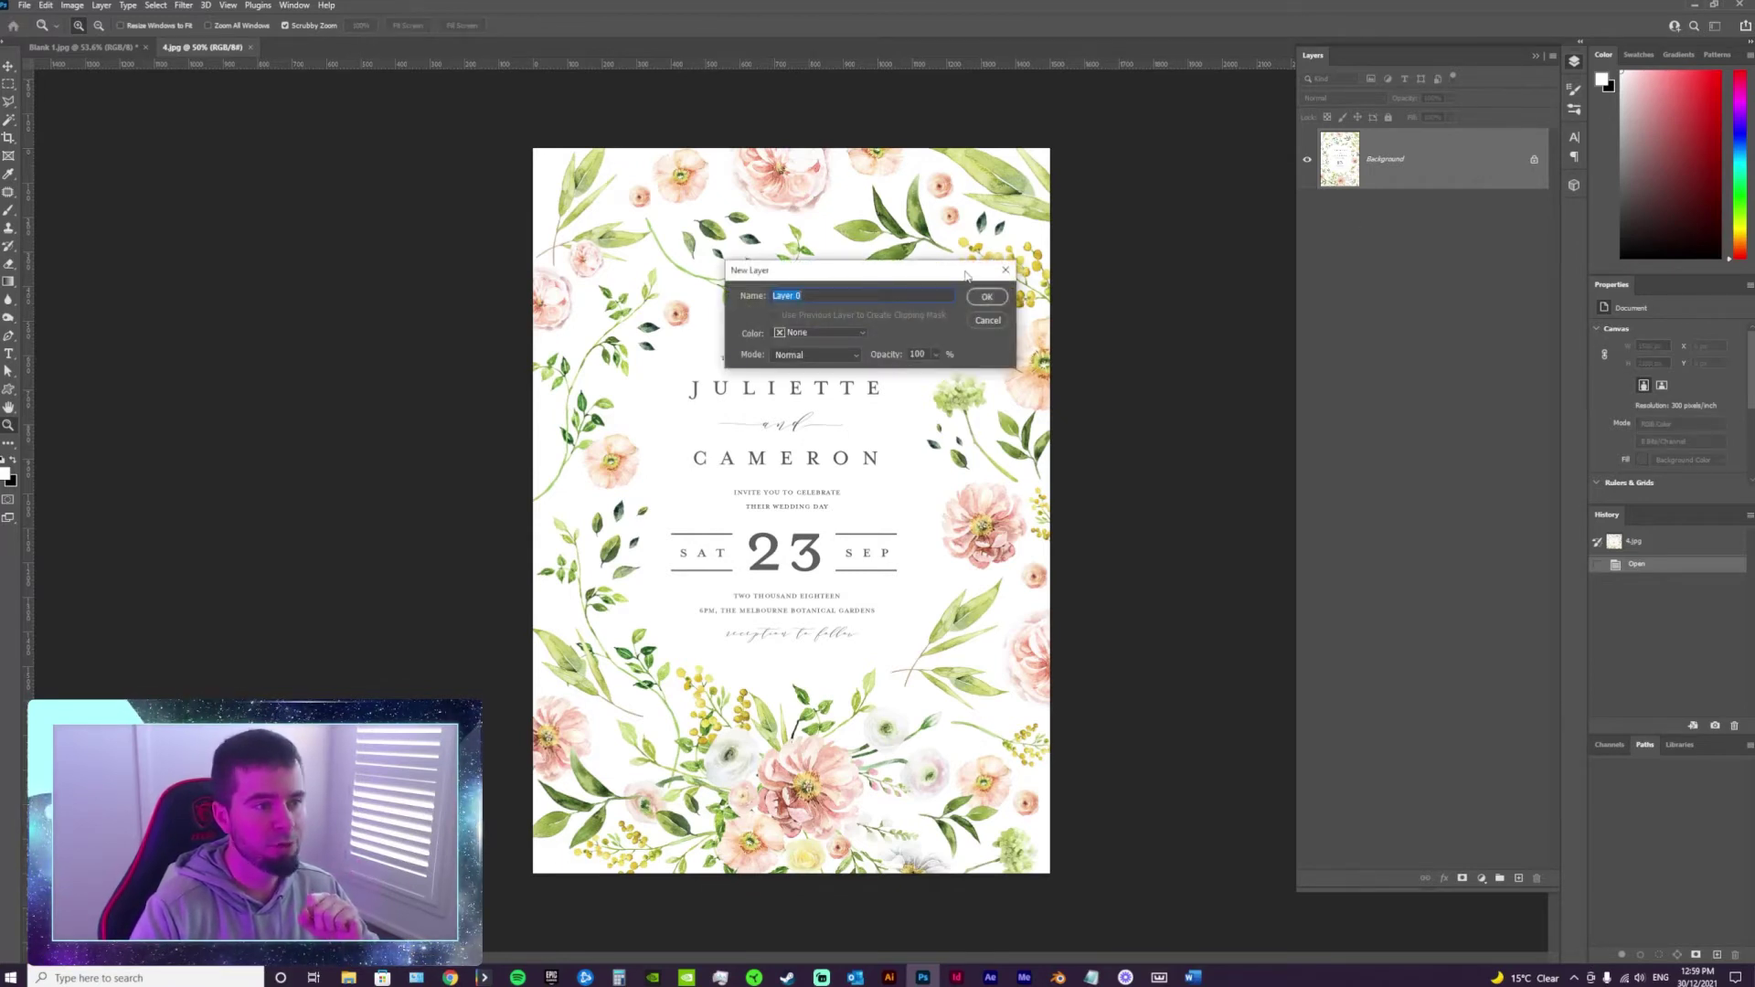
left_click_drag(944, 273, 1127, 188)
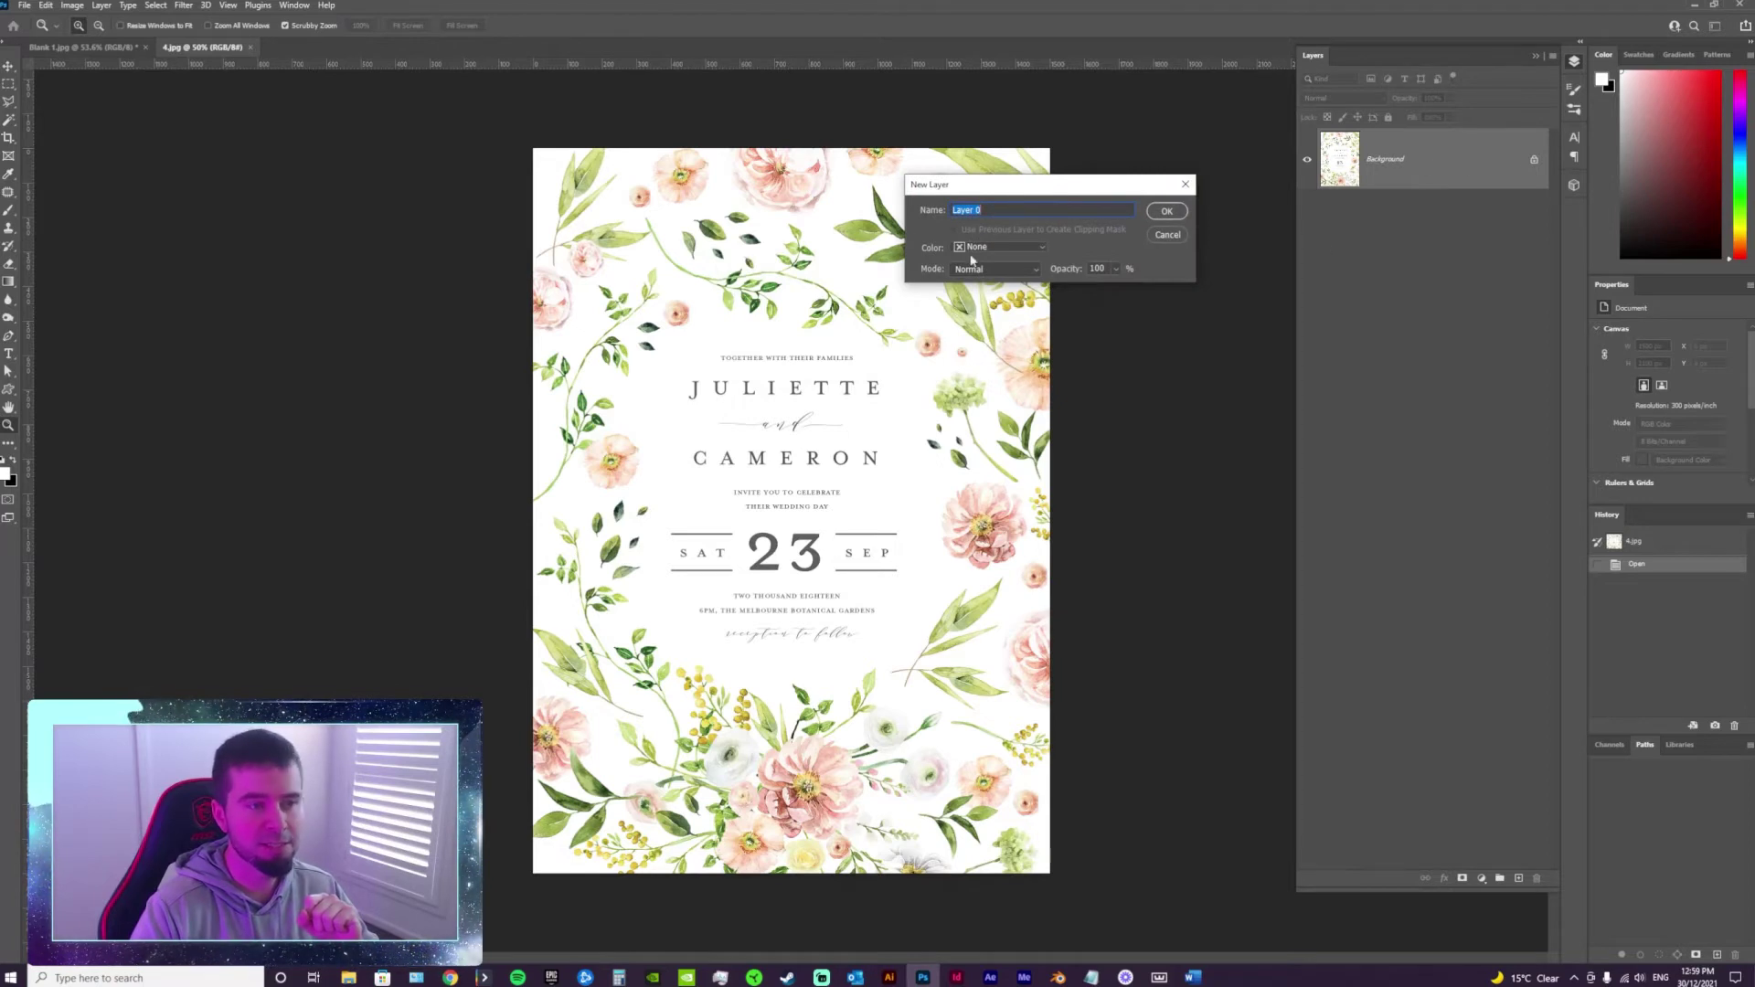
left_click_drag(951, 190, 739, 231)
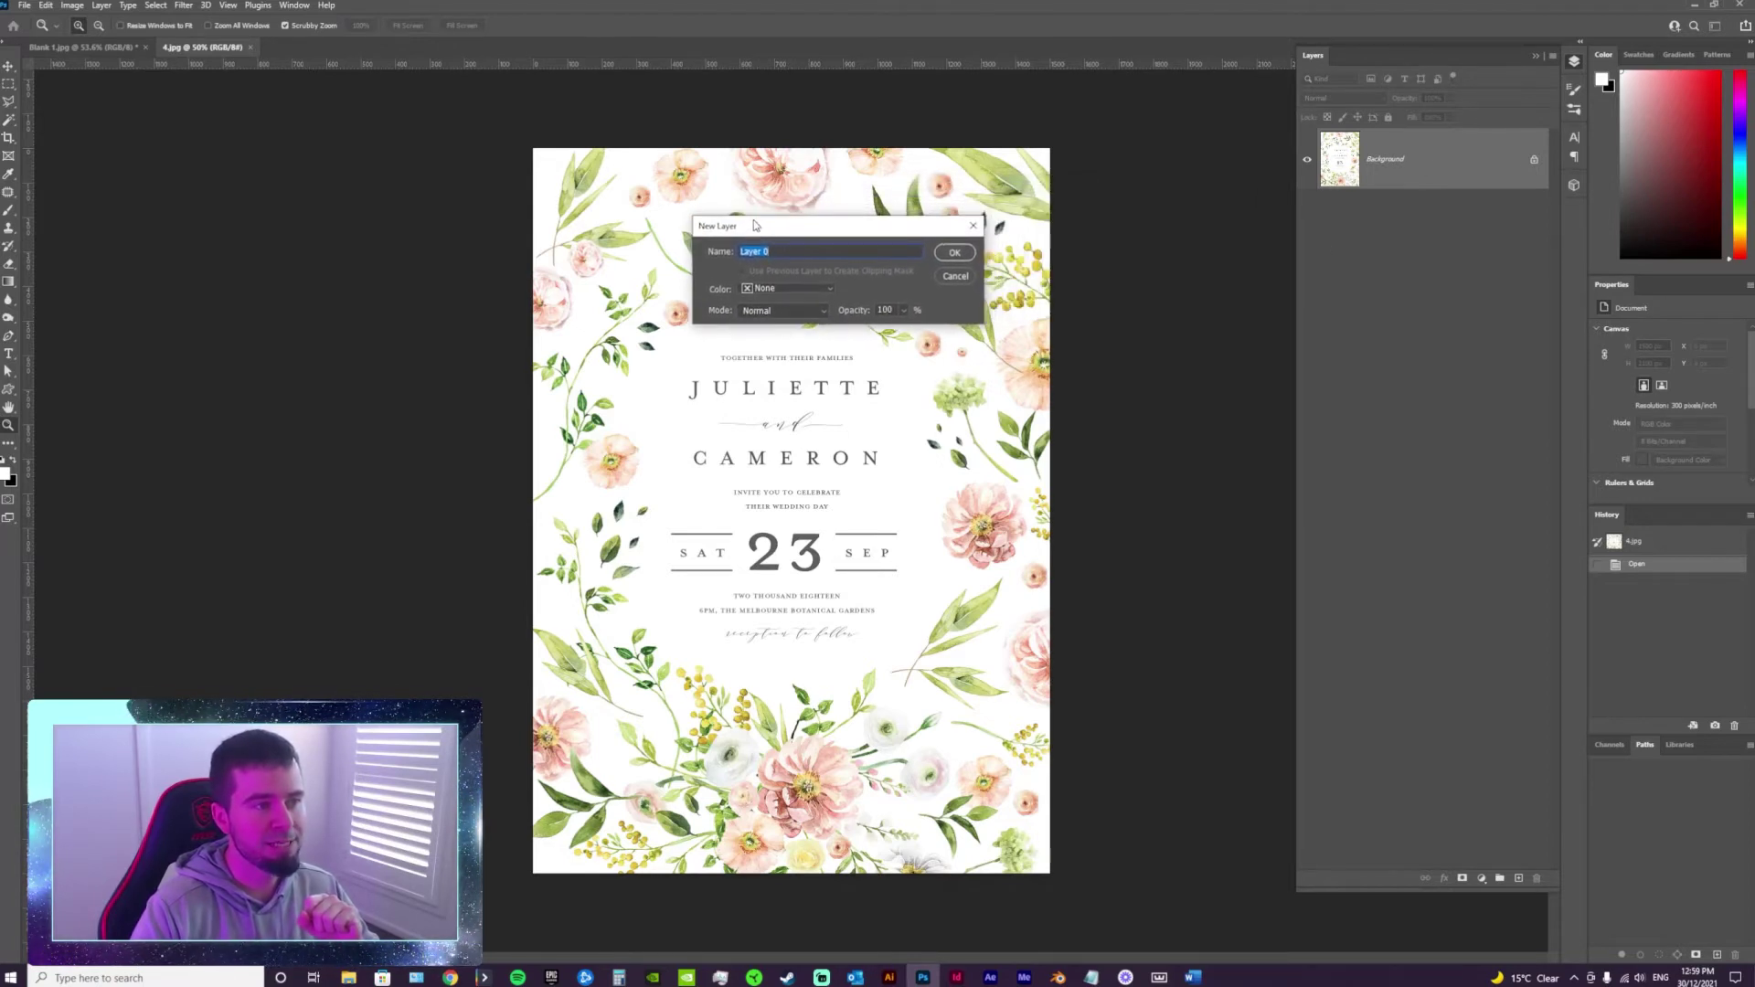
left_click(953, 254)
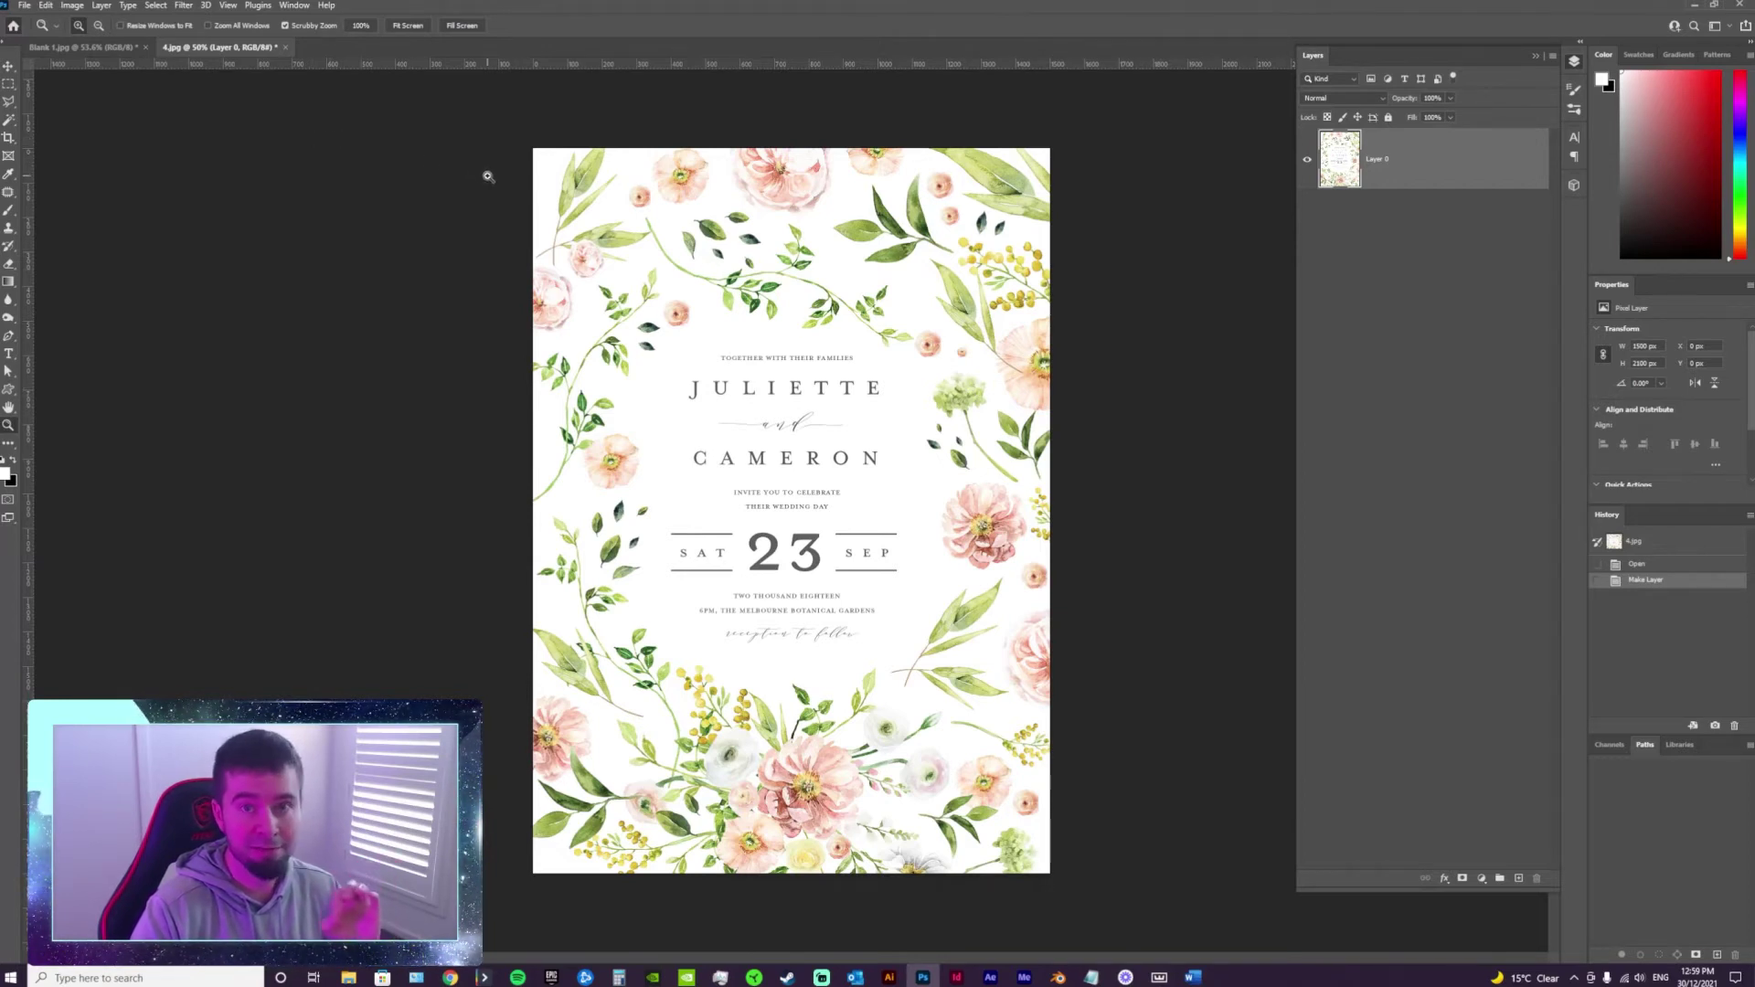
Save the invitation to the Desktop in Photoshop format as Test, accept the format options, and close the document.
left_click(25, 5)
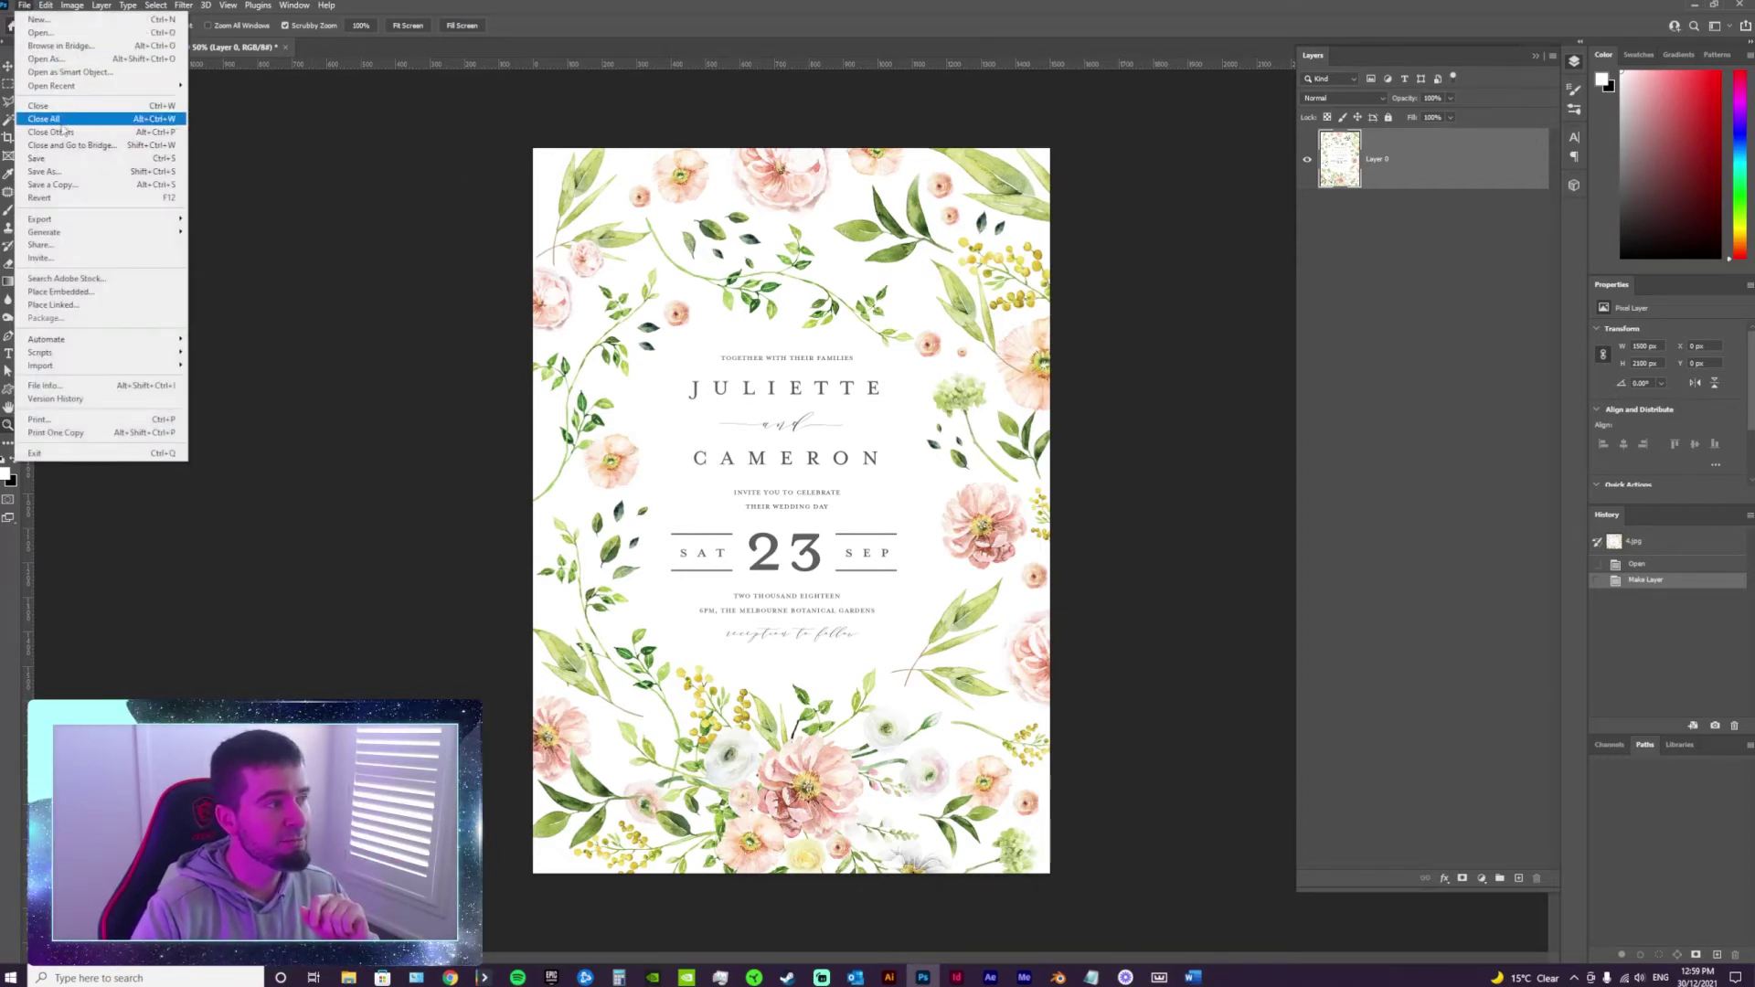
left_click(60, 173)
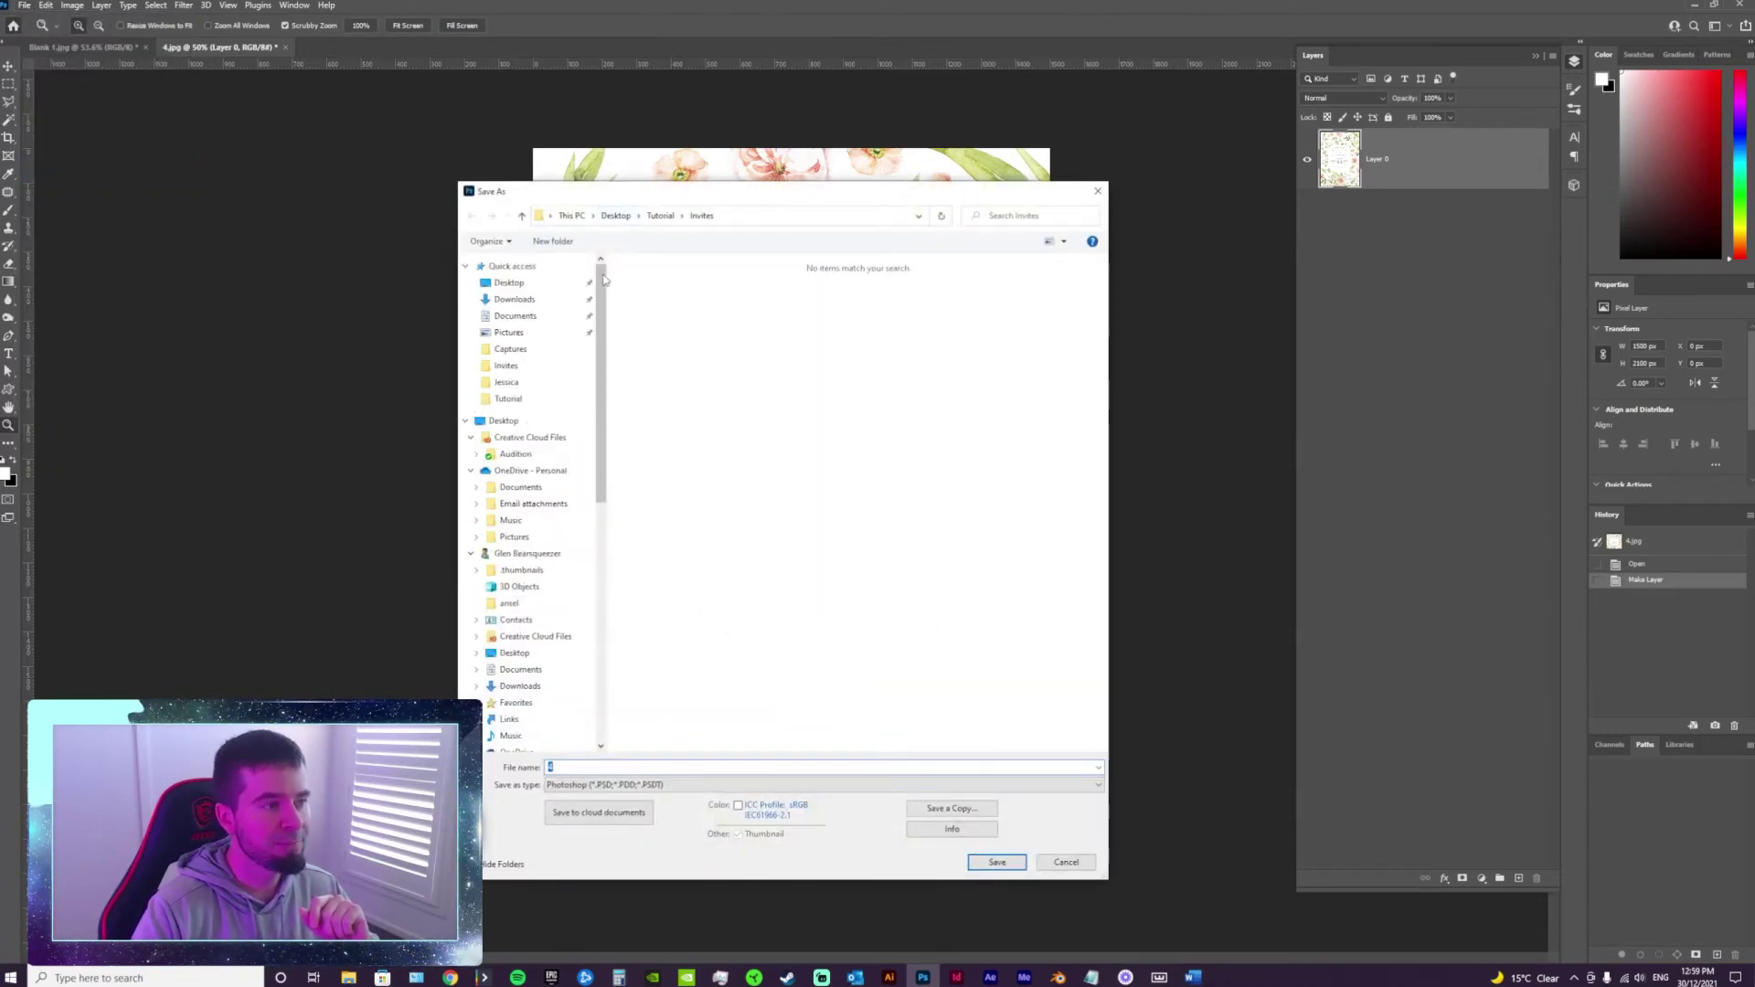
left_click(509, 282)
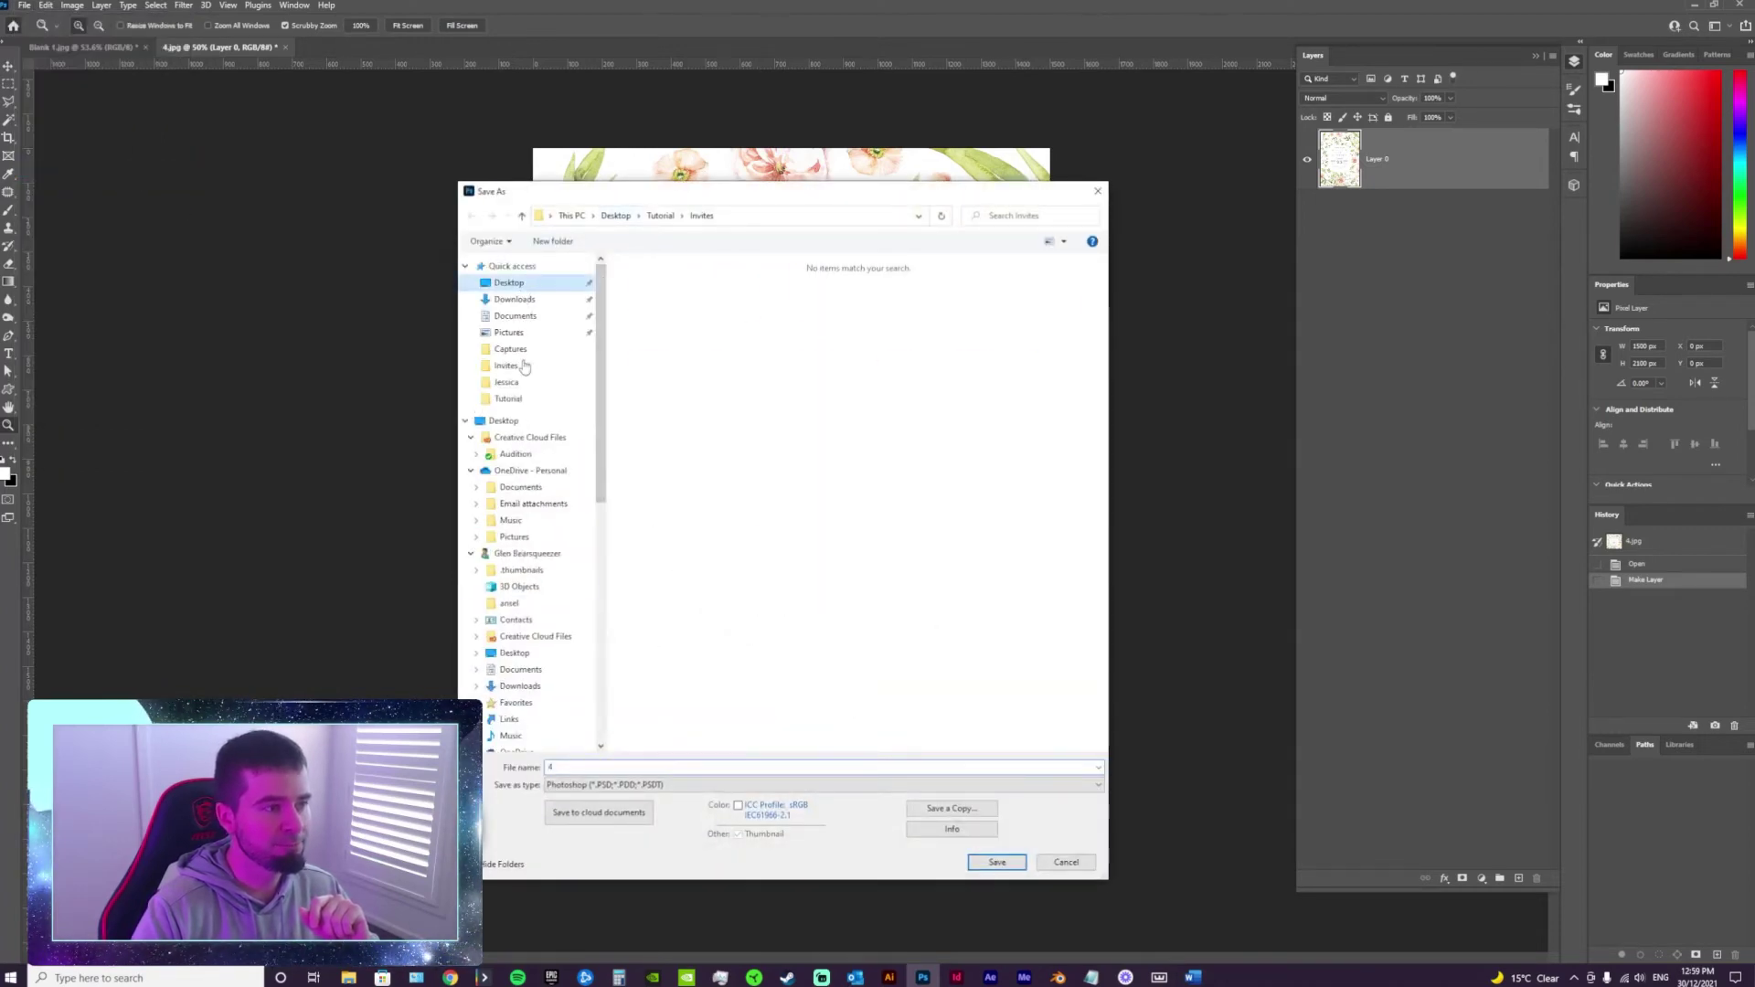
left_click(575, 785)
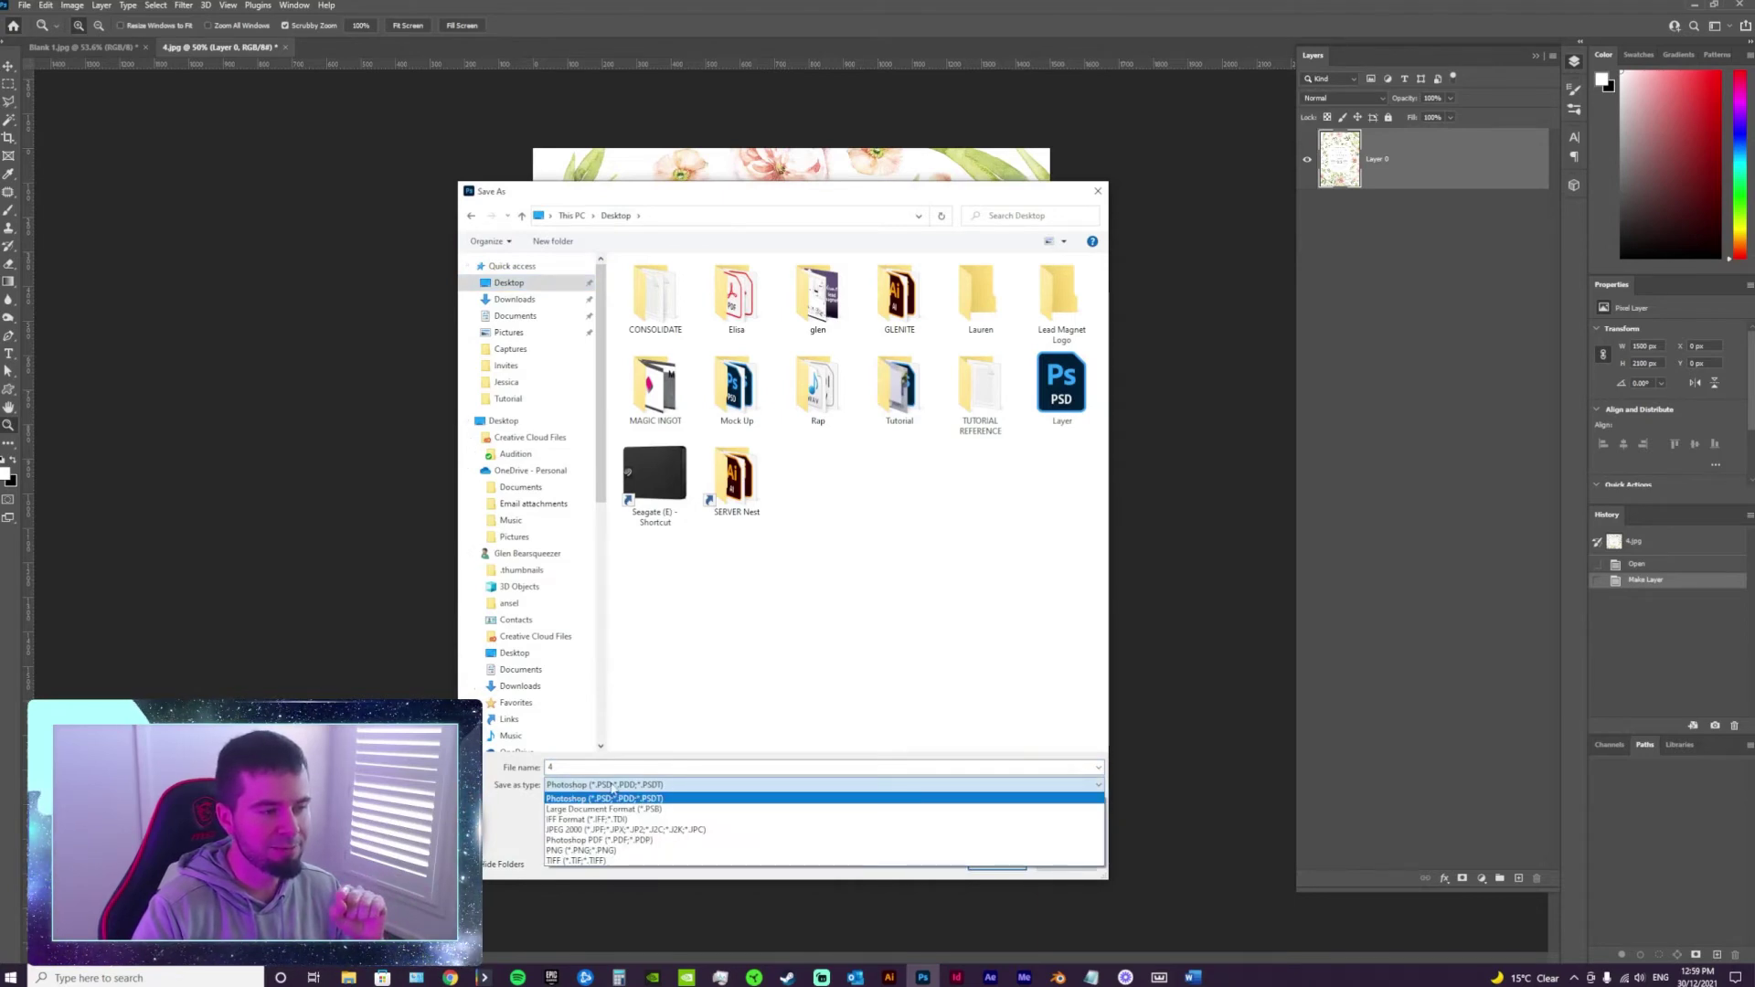
left_click(611, 786)
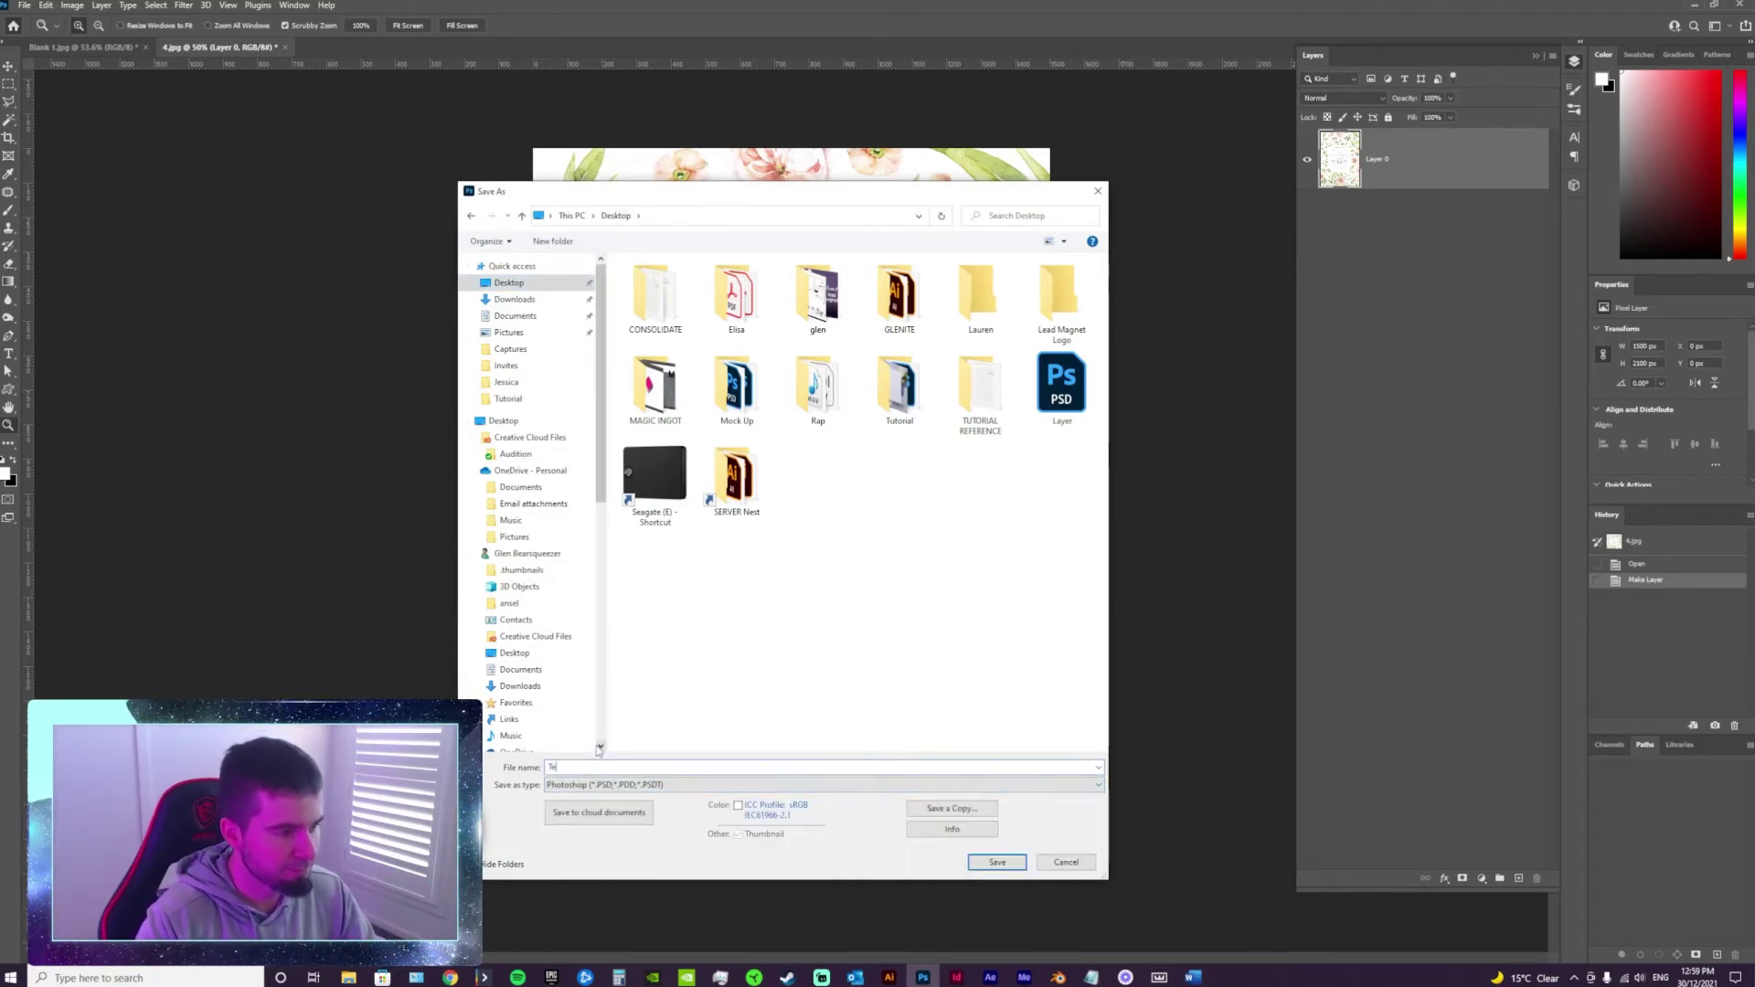
left_click(997, 863)
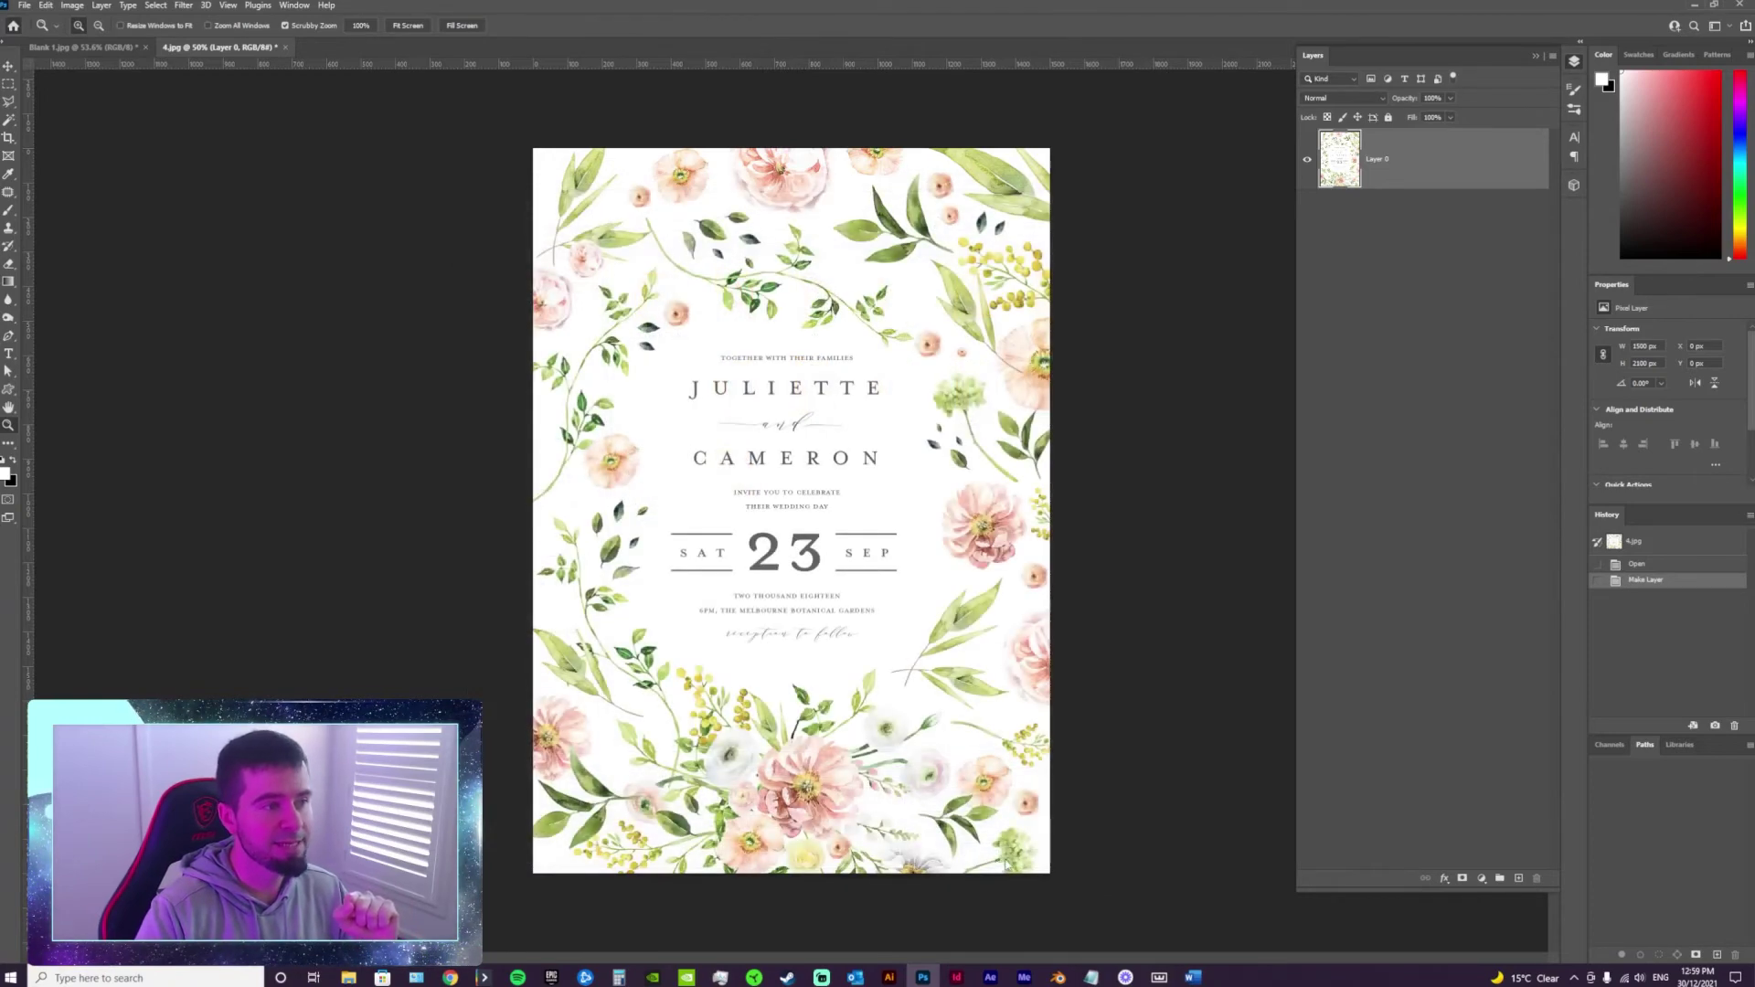
left_click(808, 203)
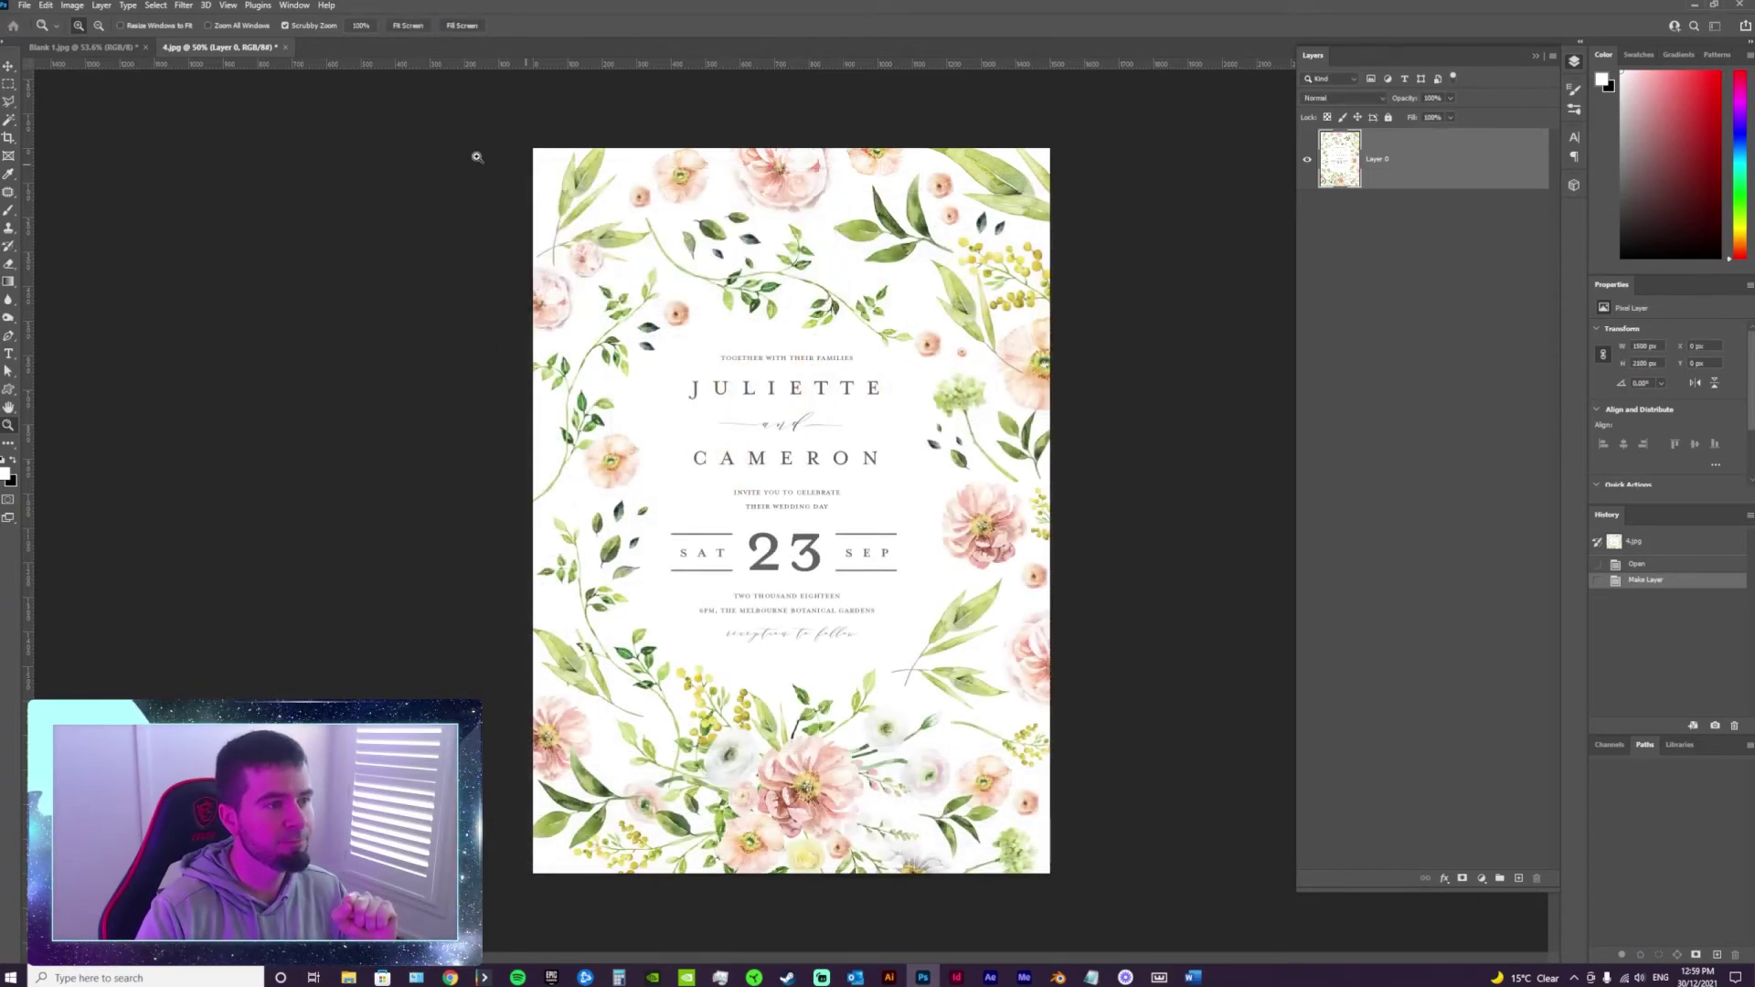
left_click(290, 47)
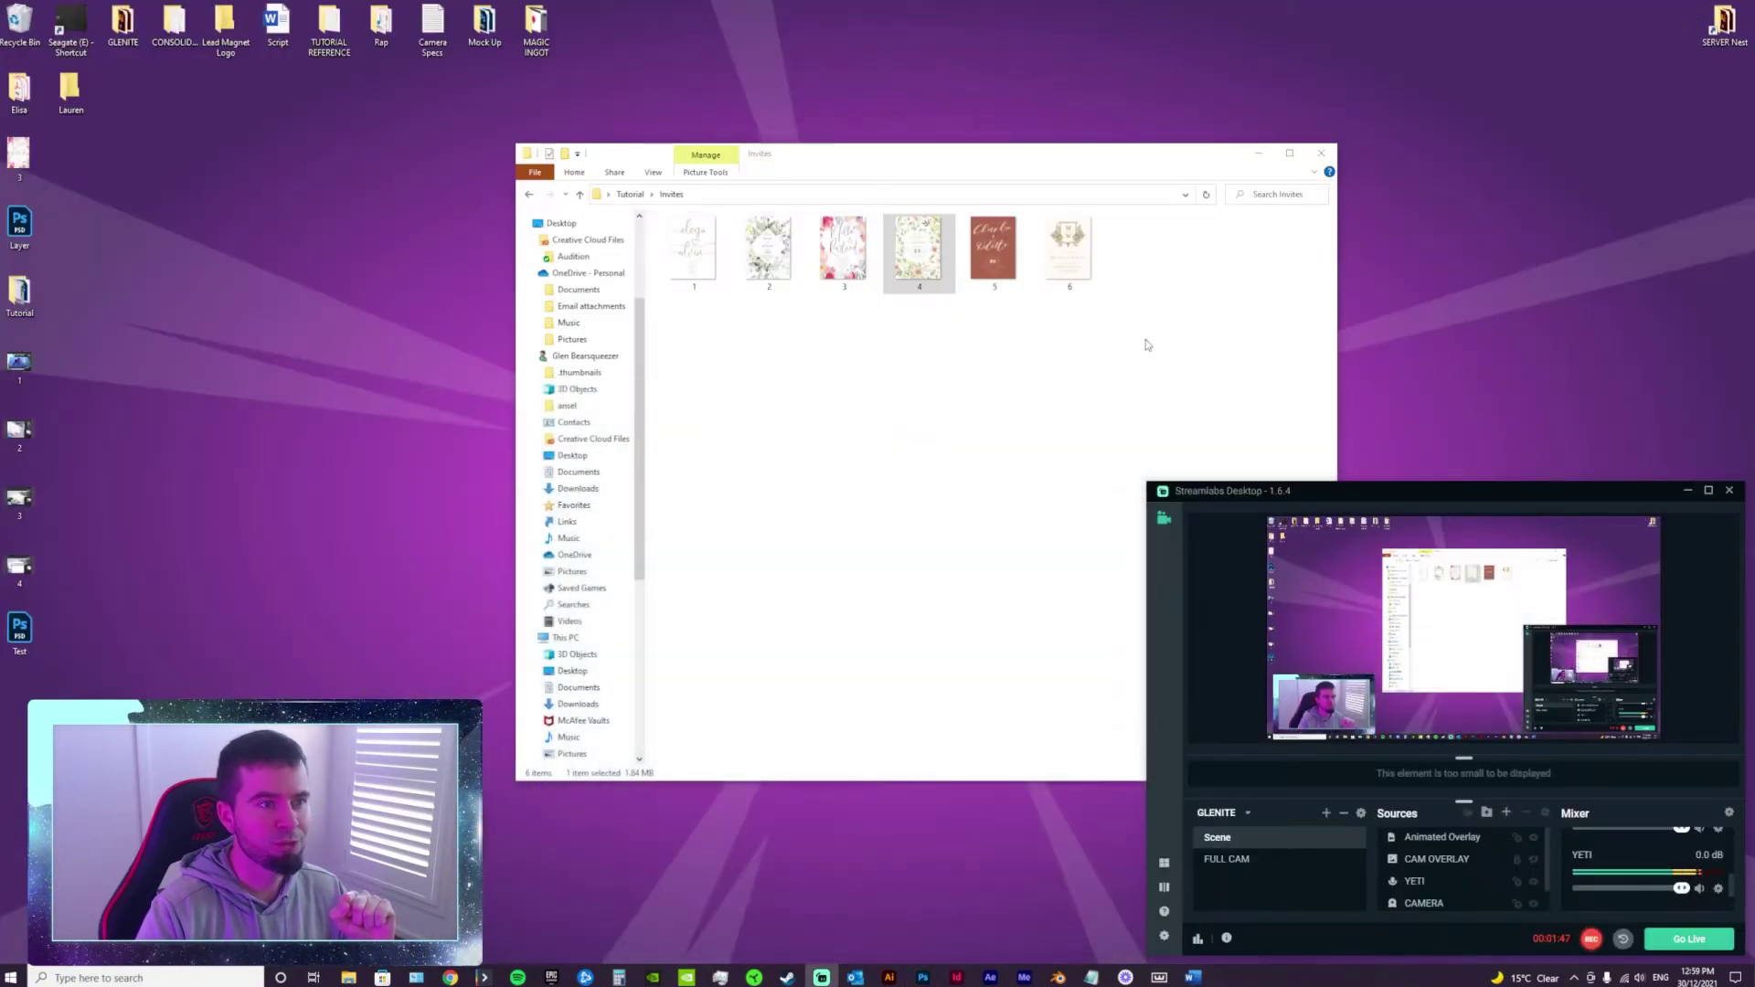
Open the Test file from the Desktop to check the saved invitation, and close it again.
left_click_drag(19, 630, 229, 695)
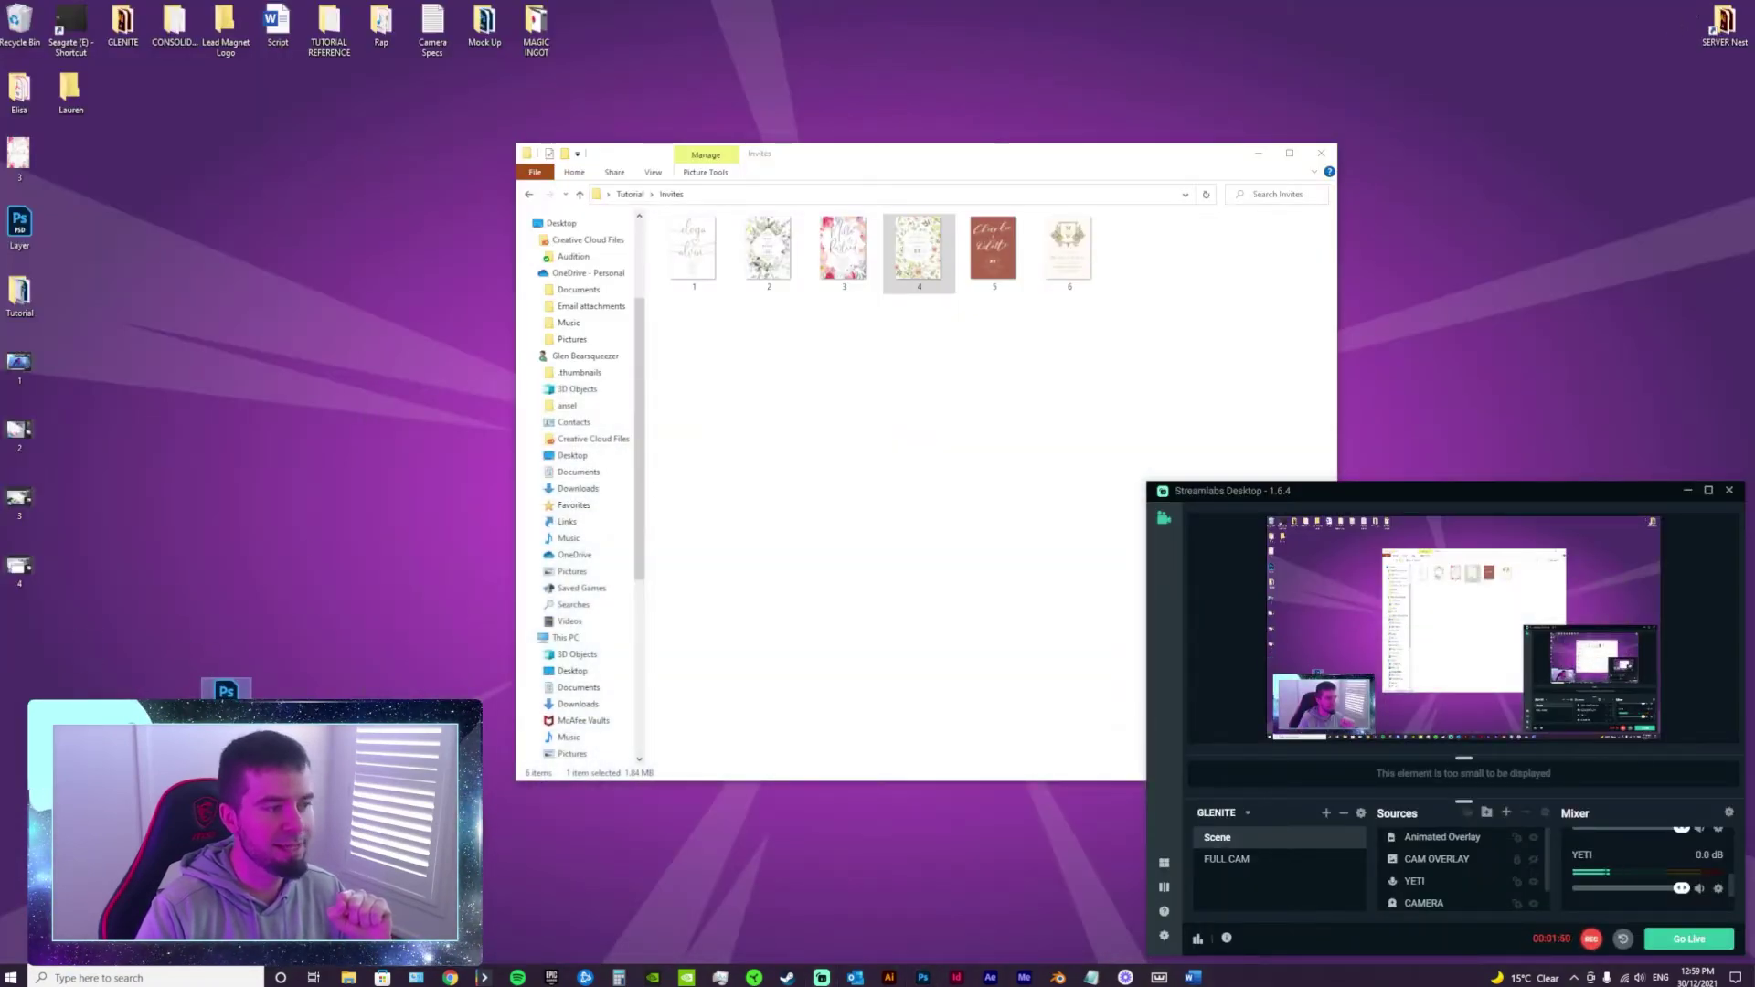
double_click(247, 690)
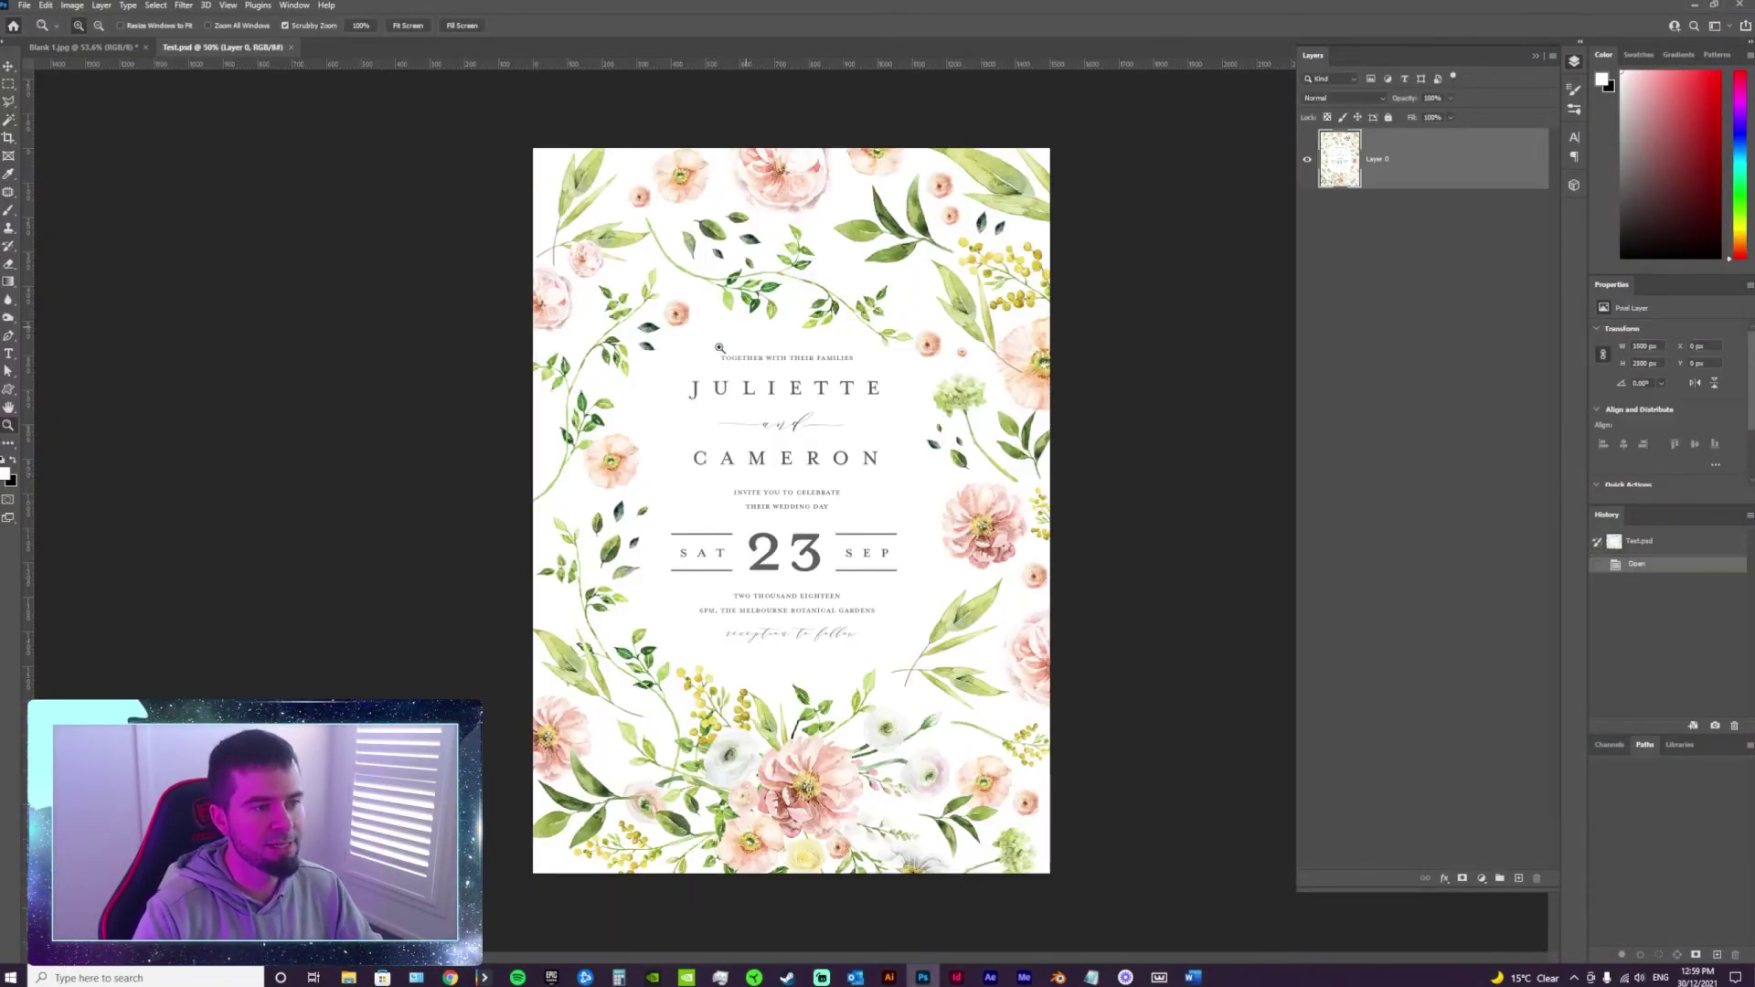
key("ctrl+w")
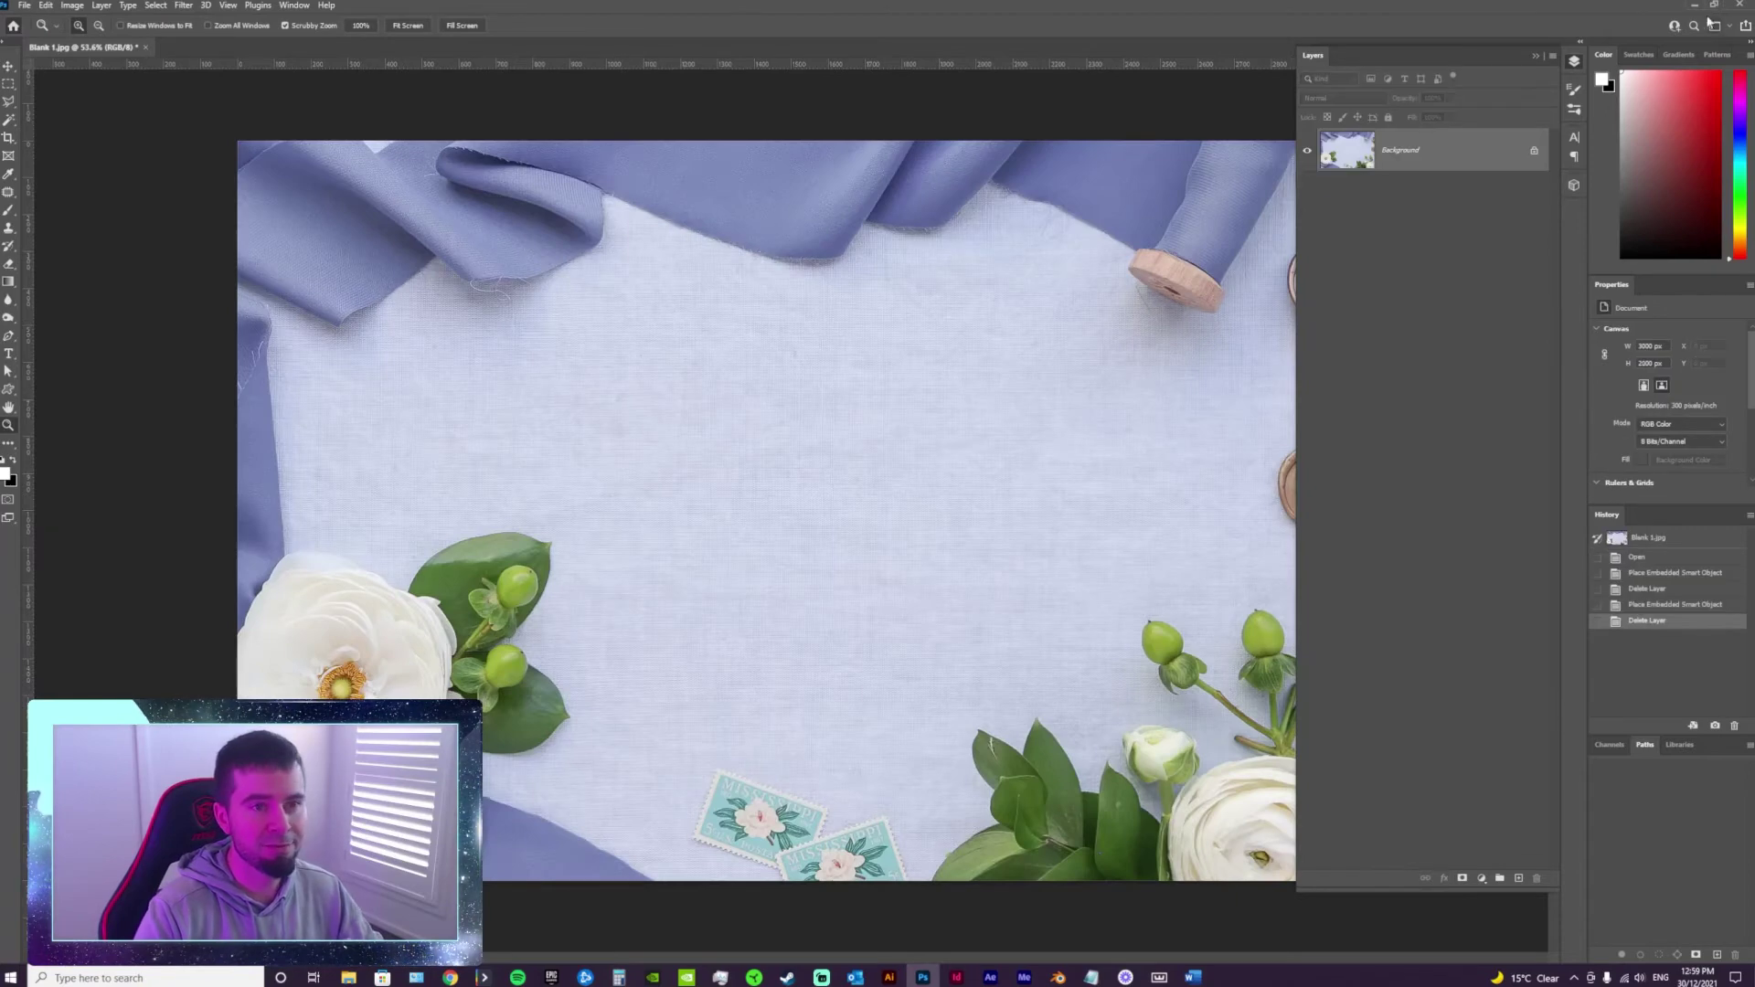
left_click(1692, 7)
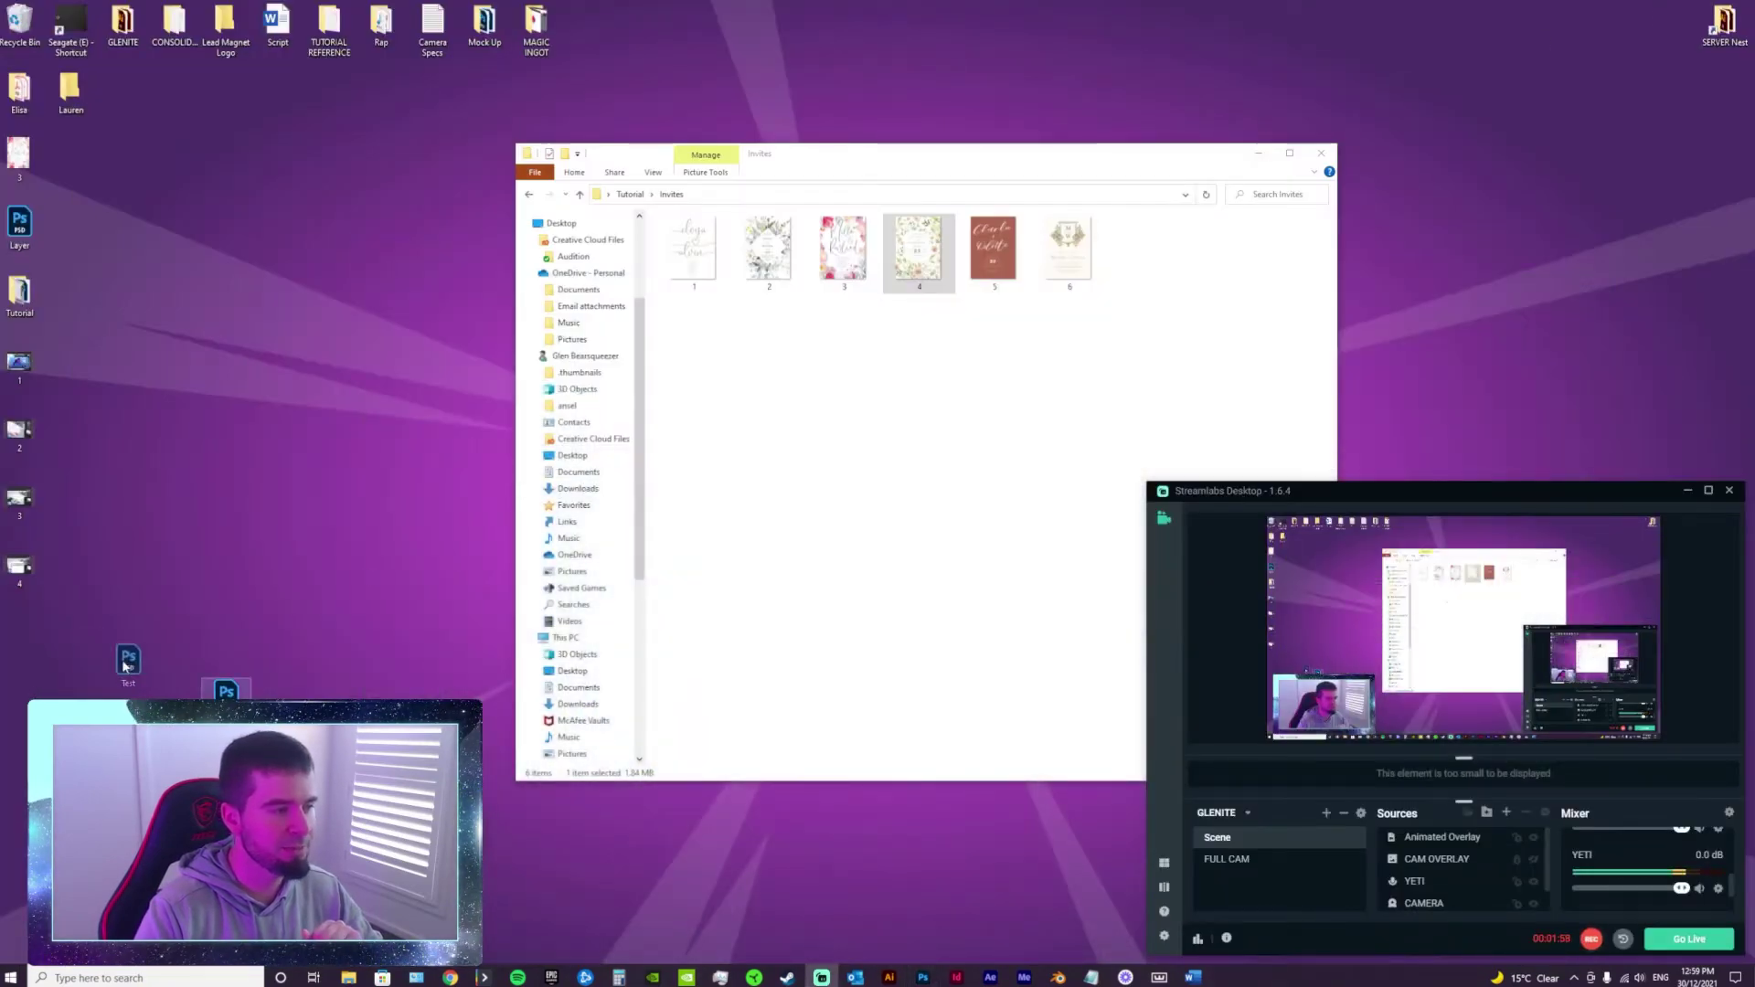
Place the Test PSD from the Desktop into Blank 1.jpg, scaled to about 61% and positioned on the cloth above the stamps.
left_click(22, 634)
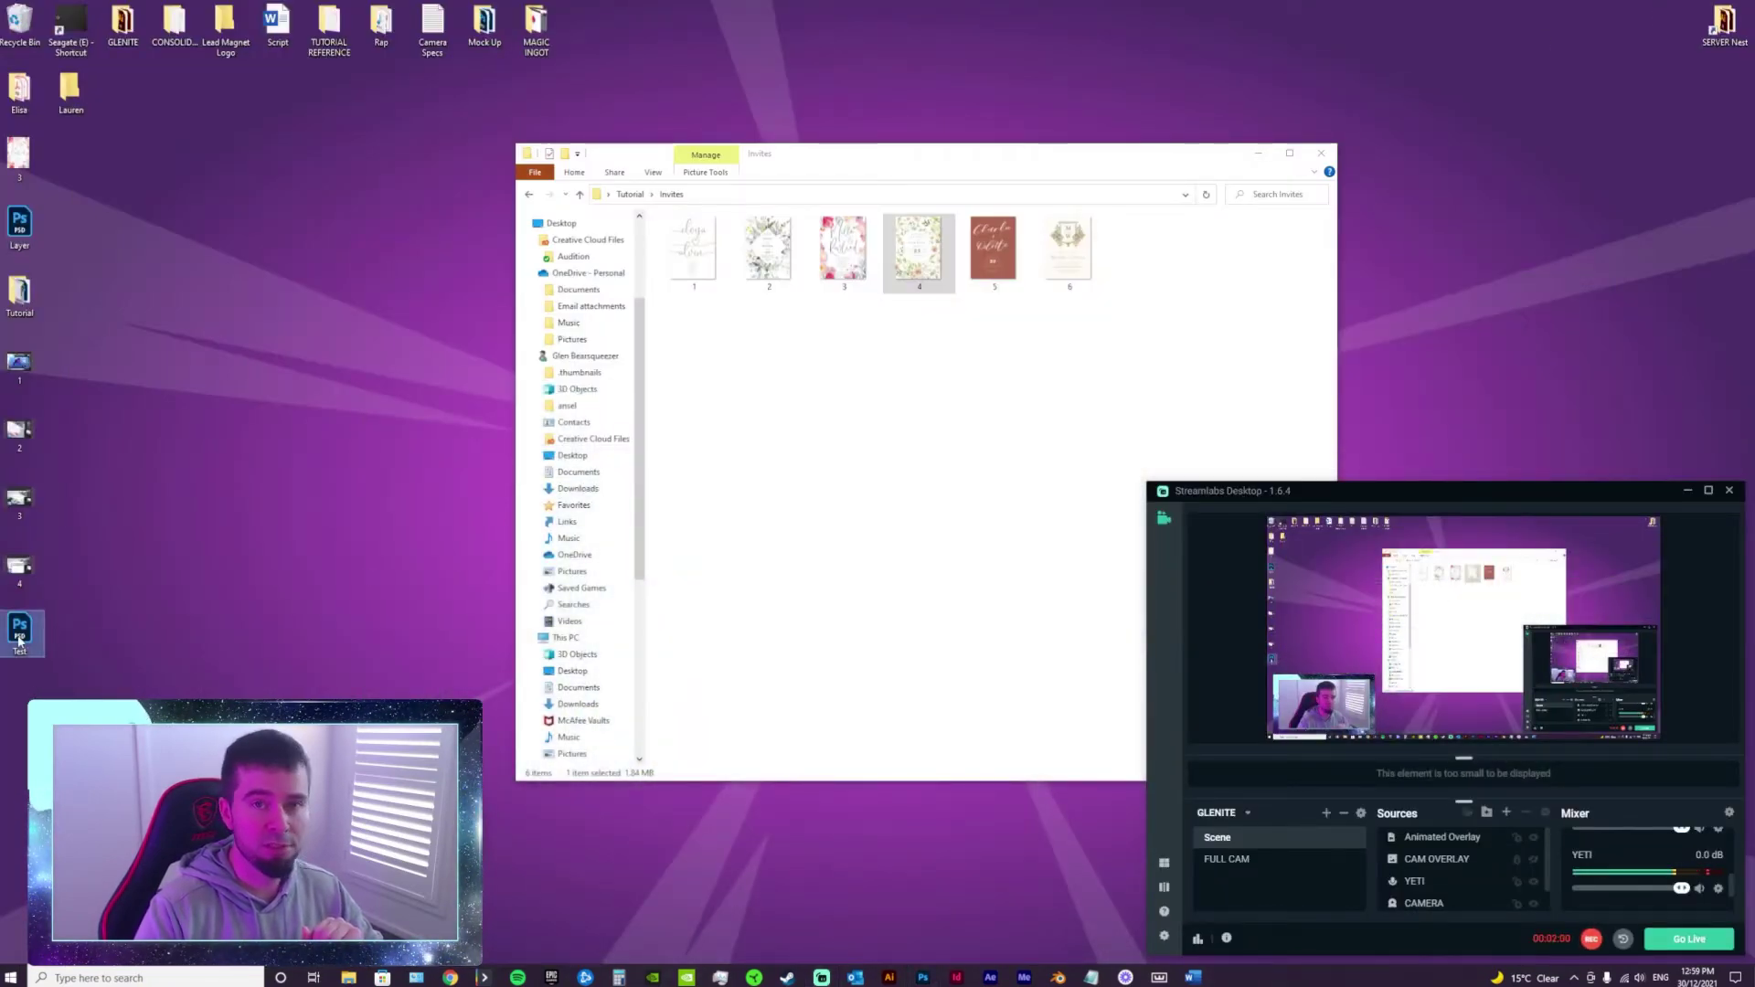
left_click_drag(683, 846, 774, 479)
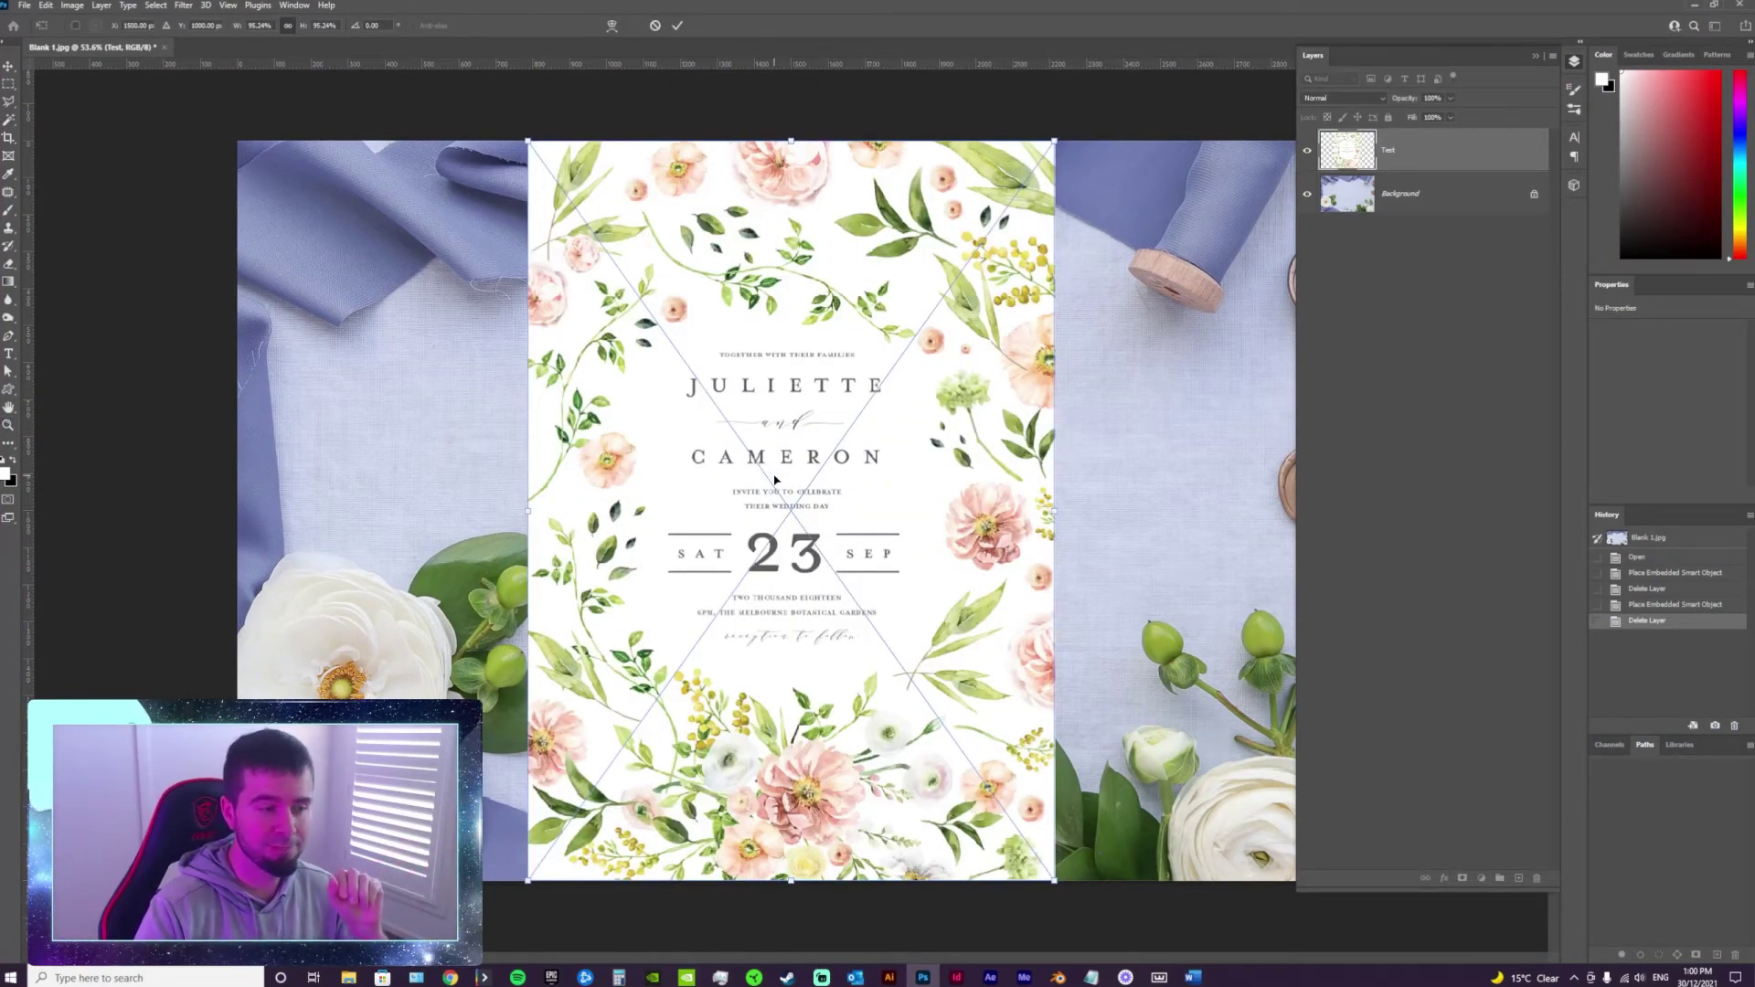
left_click_drag(1053, 139, 875, 411)
left_click_drag(949, 307, 978, 284)
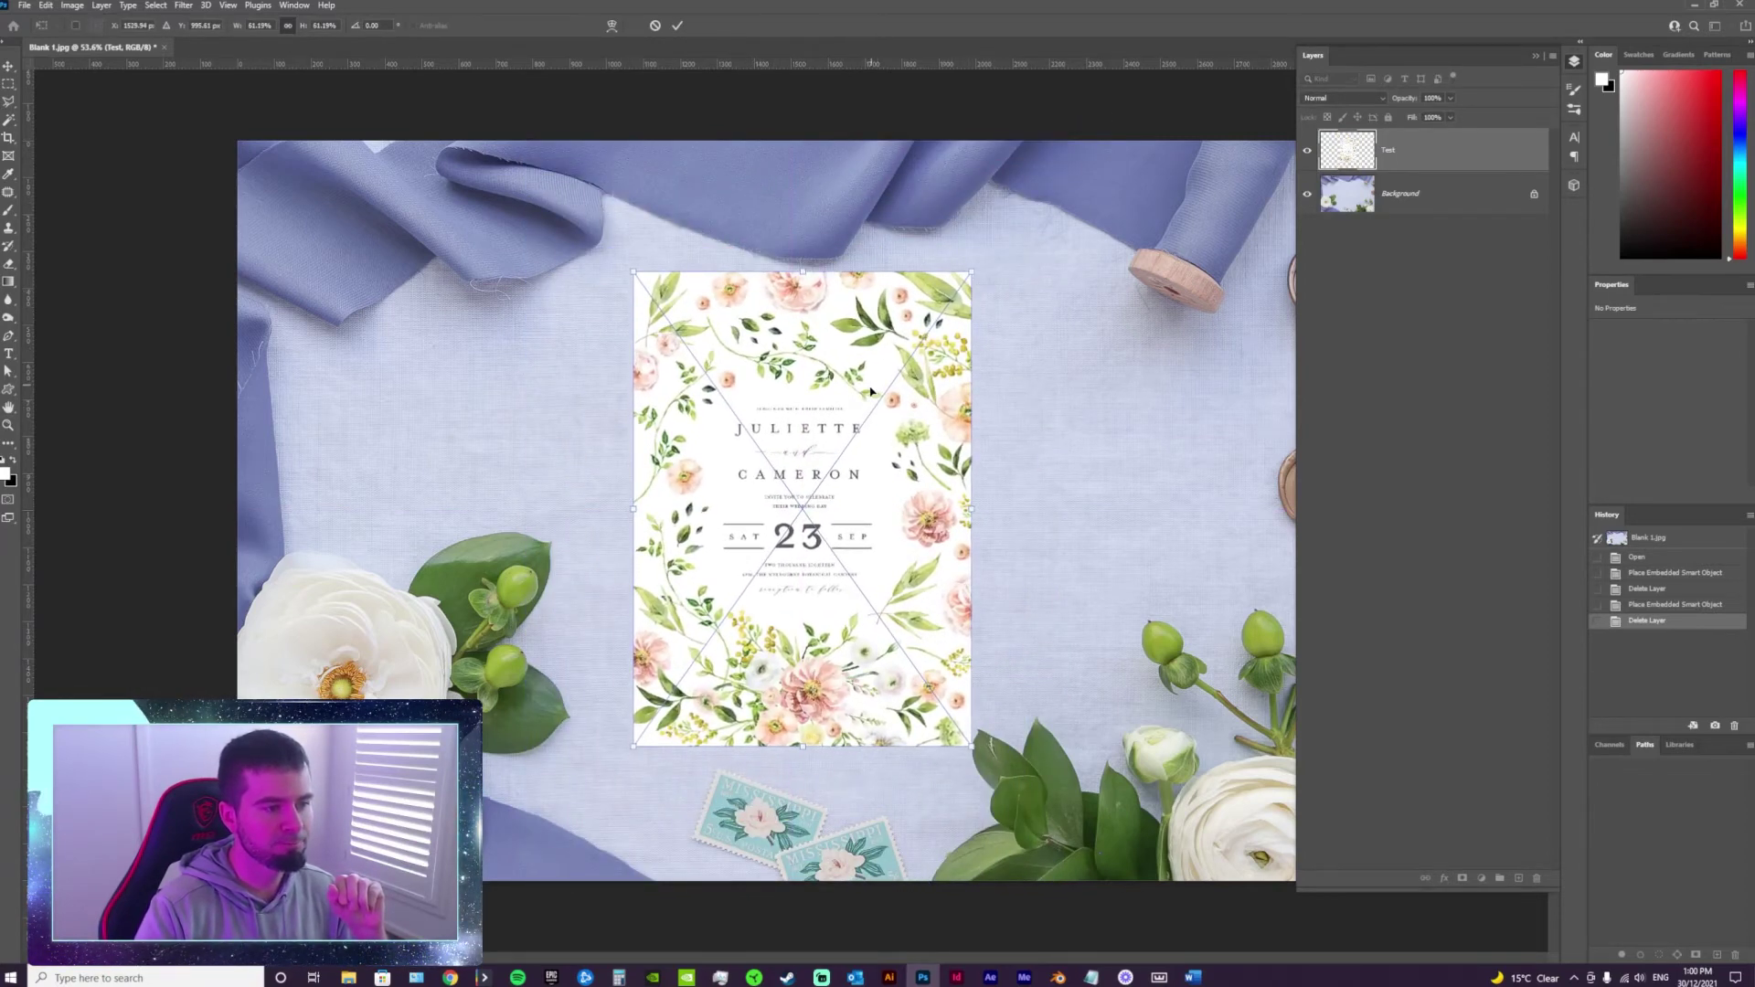
left_click_drag(888, 381, 885, 382)
key("Return")
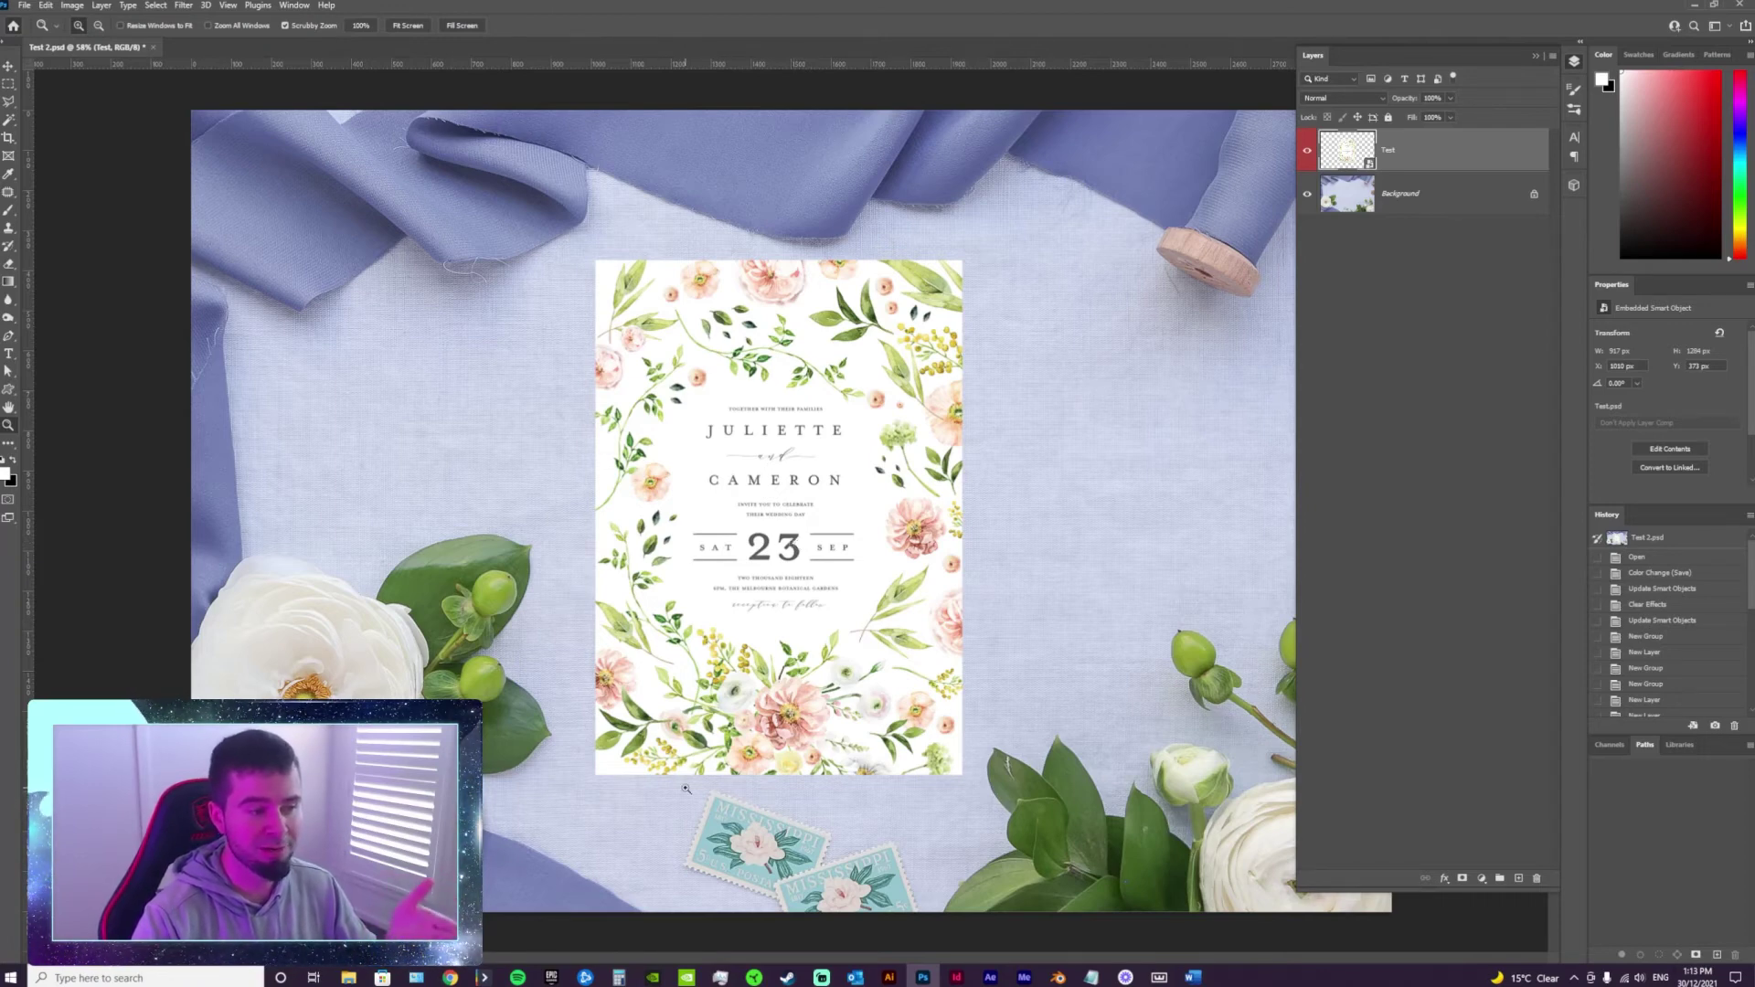
Open the contents of the Test smart object and place invite 3 from the Invites folder over the original invitation.
double_click(1368, 162)
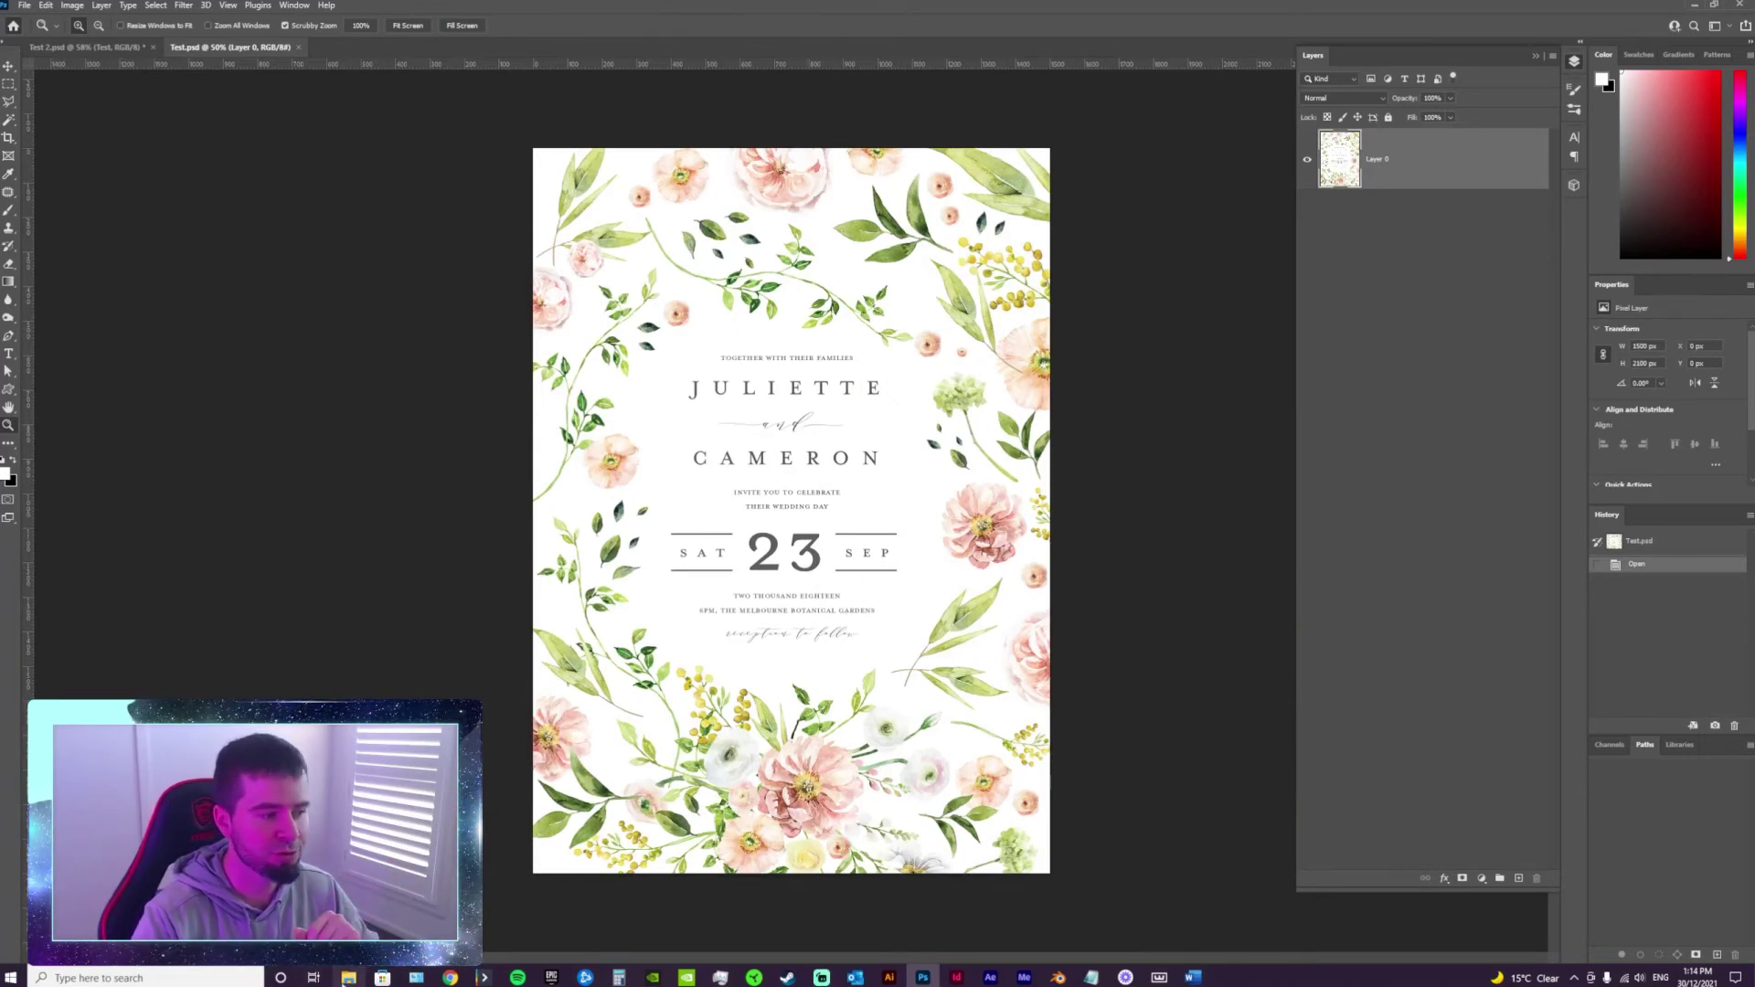
key("alt+Tab")
left_click_drag(928, 165, 1337, 265)
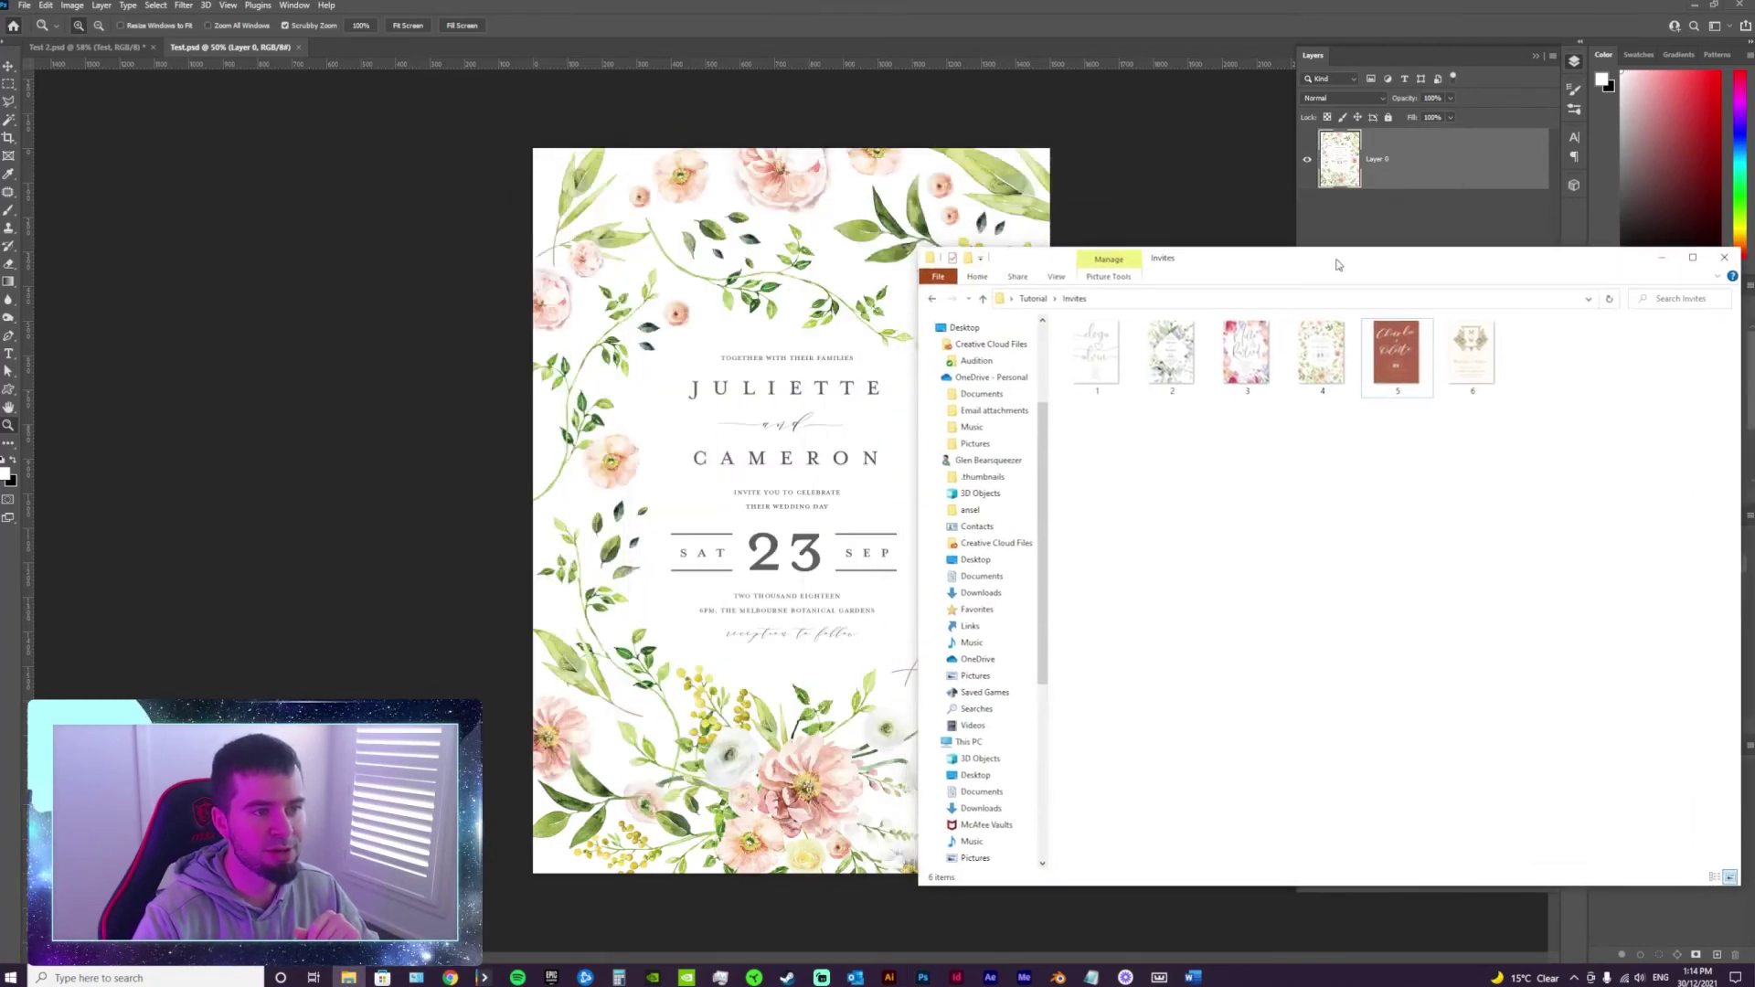
left_click_drag(1247, 355, 702, 381)
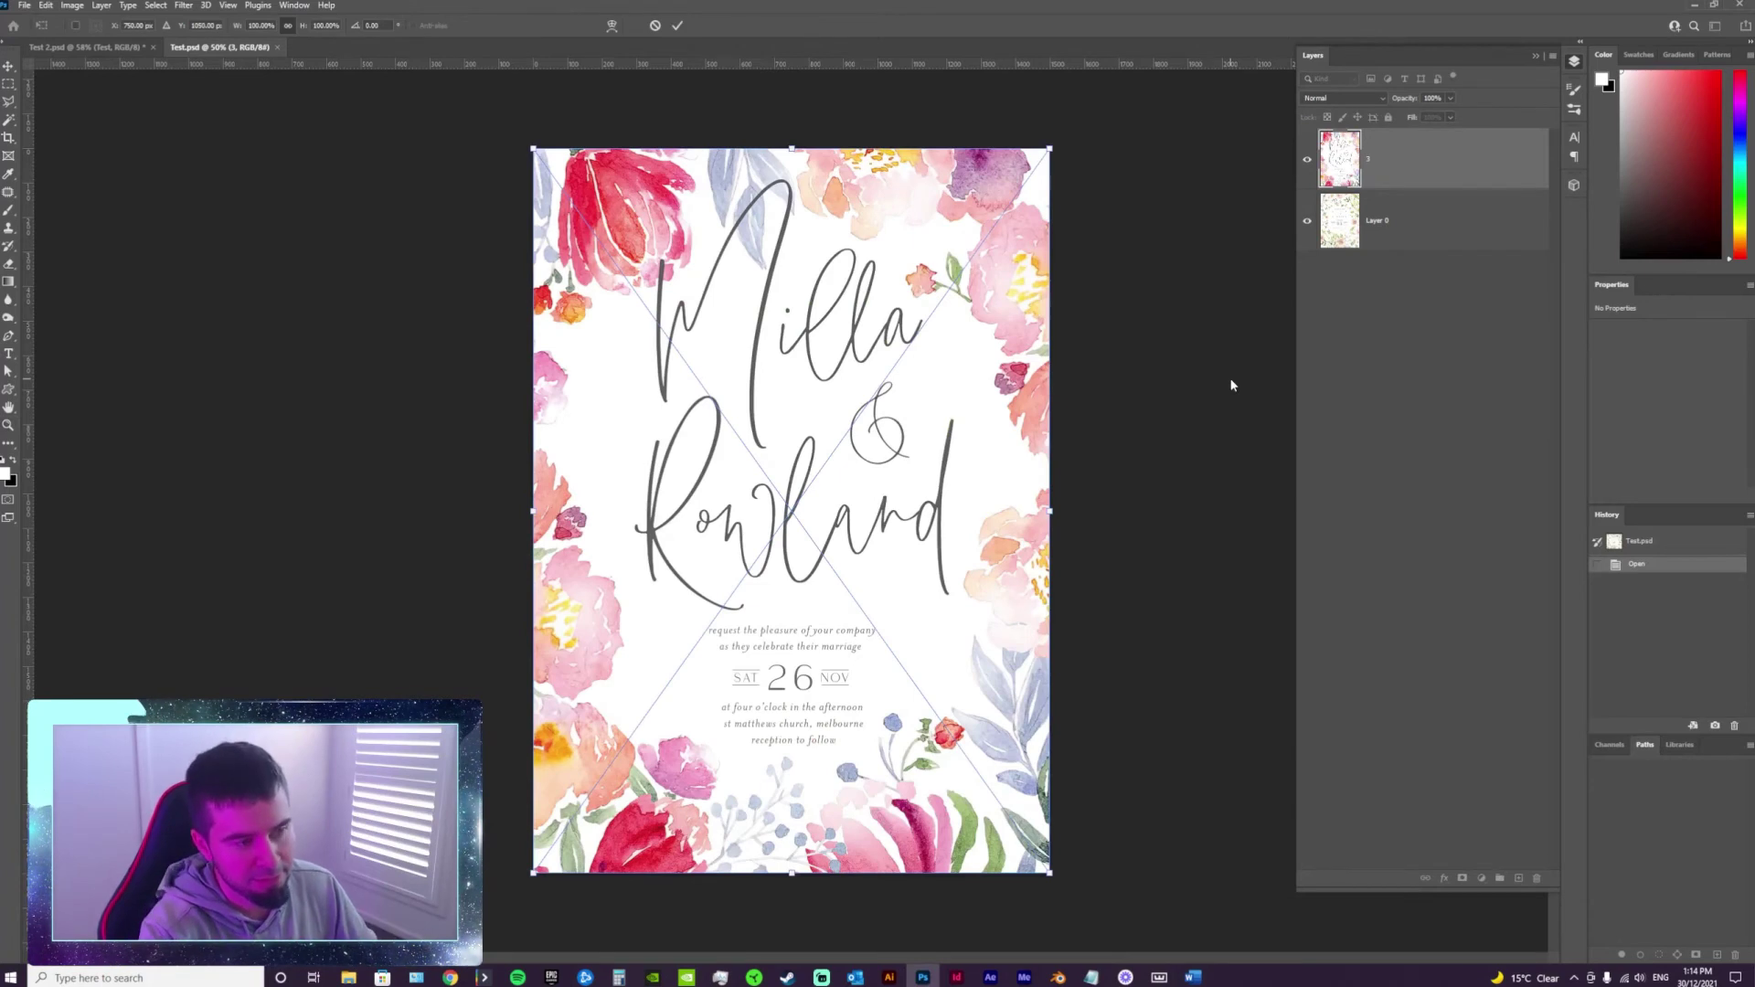
key("Return")
Save the edited smart object contents and close Test.psd to update the invitation in the mockup.
left_click(25, 5)
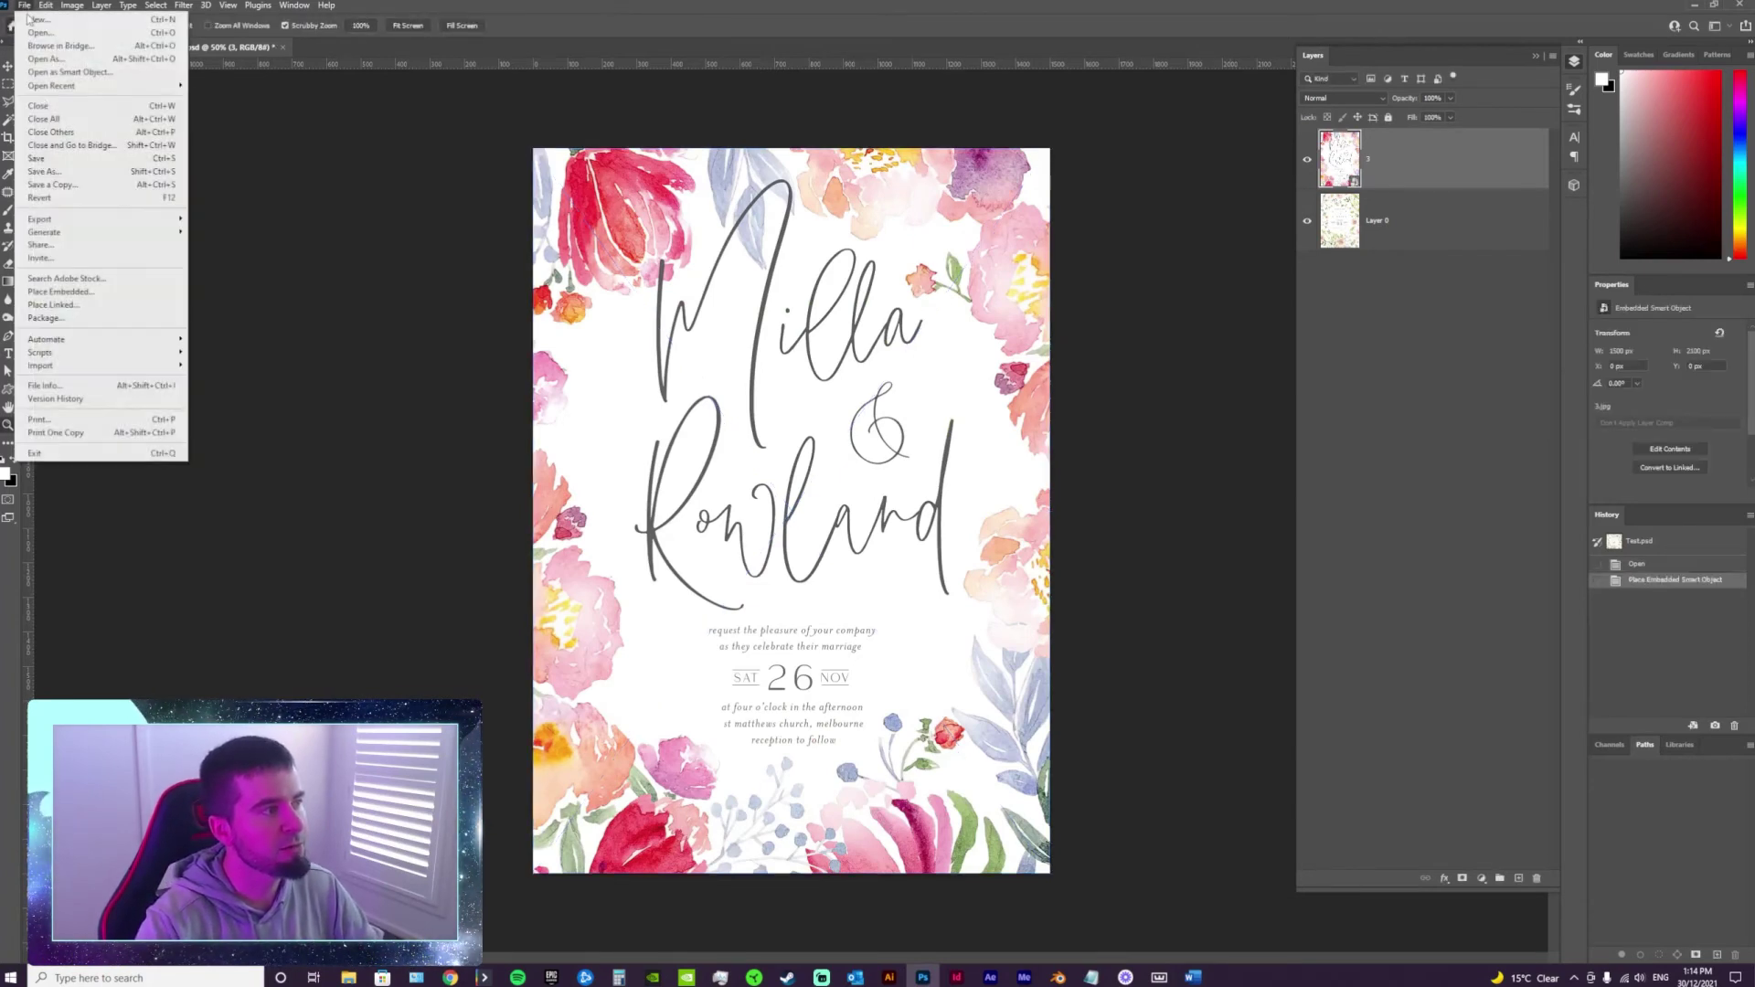
left_click(44, 159)
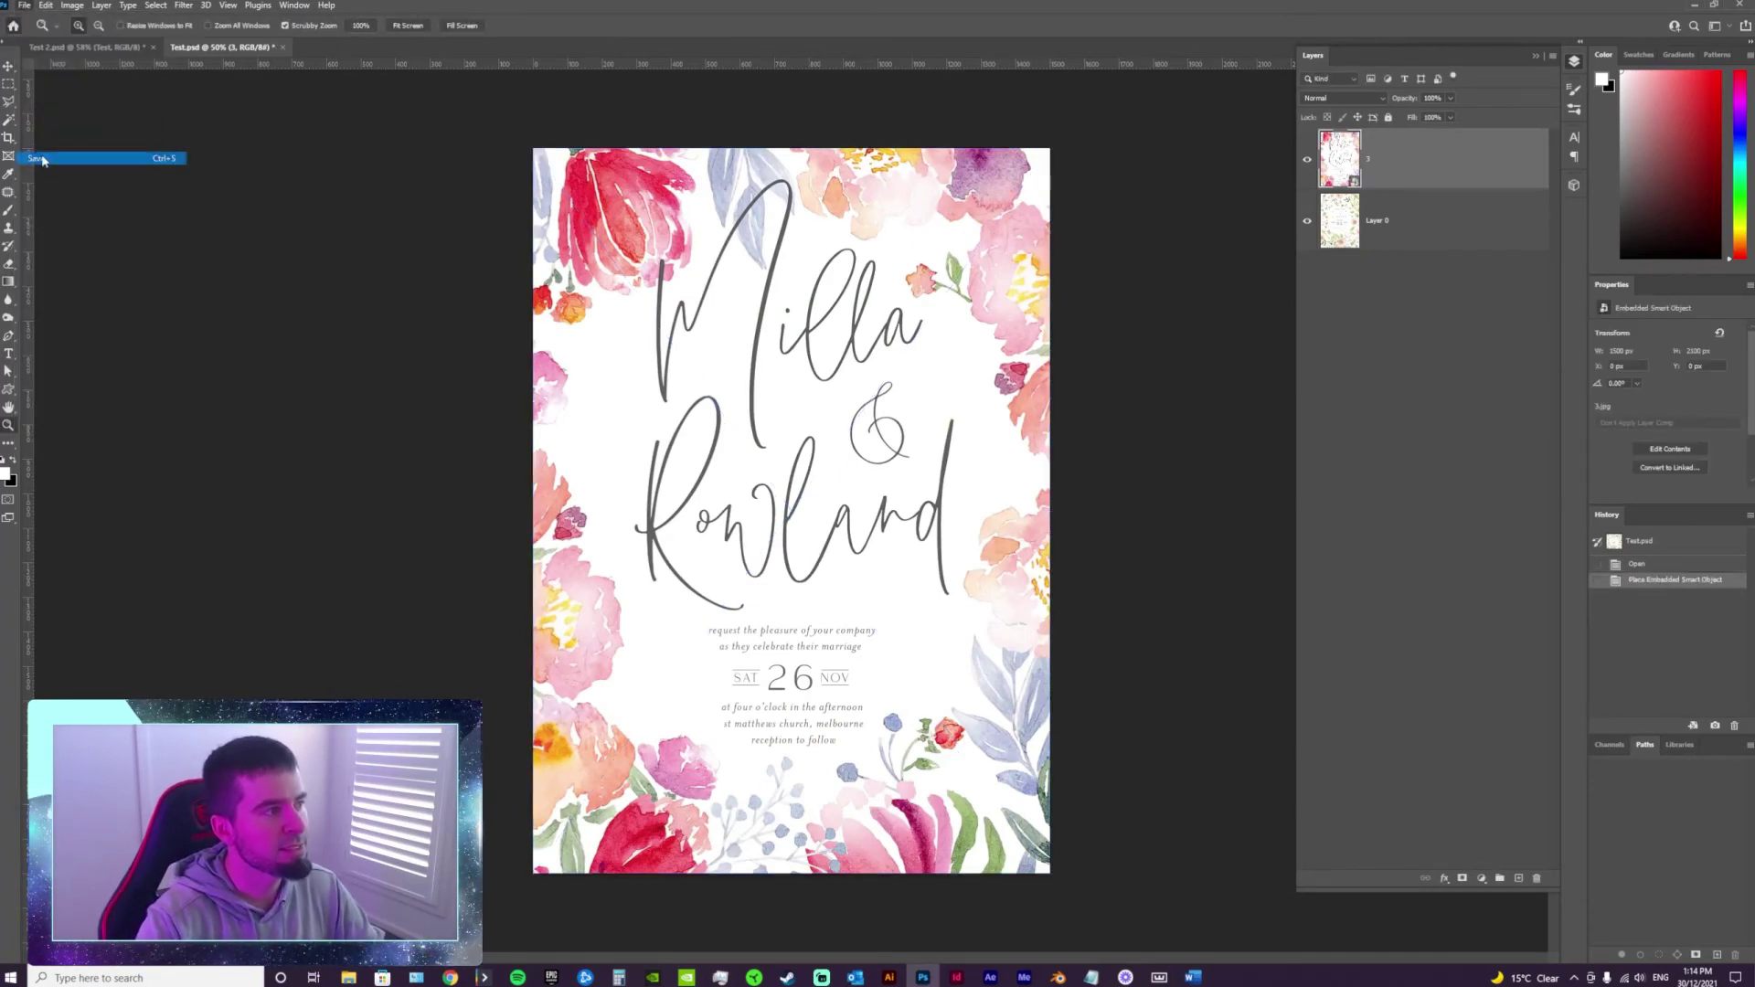
left_click(277, 48)
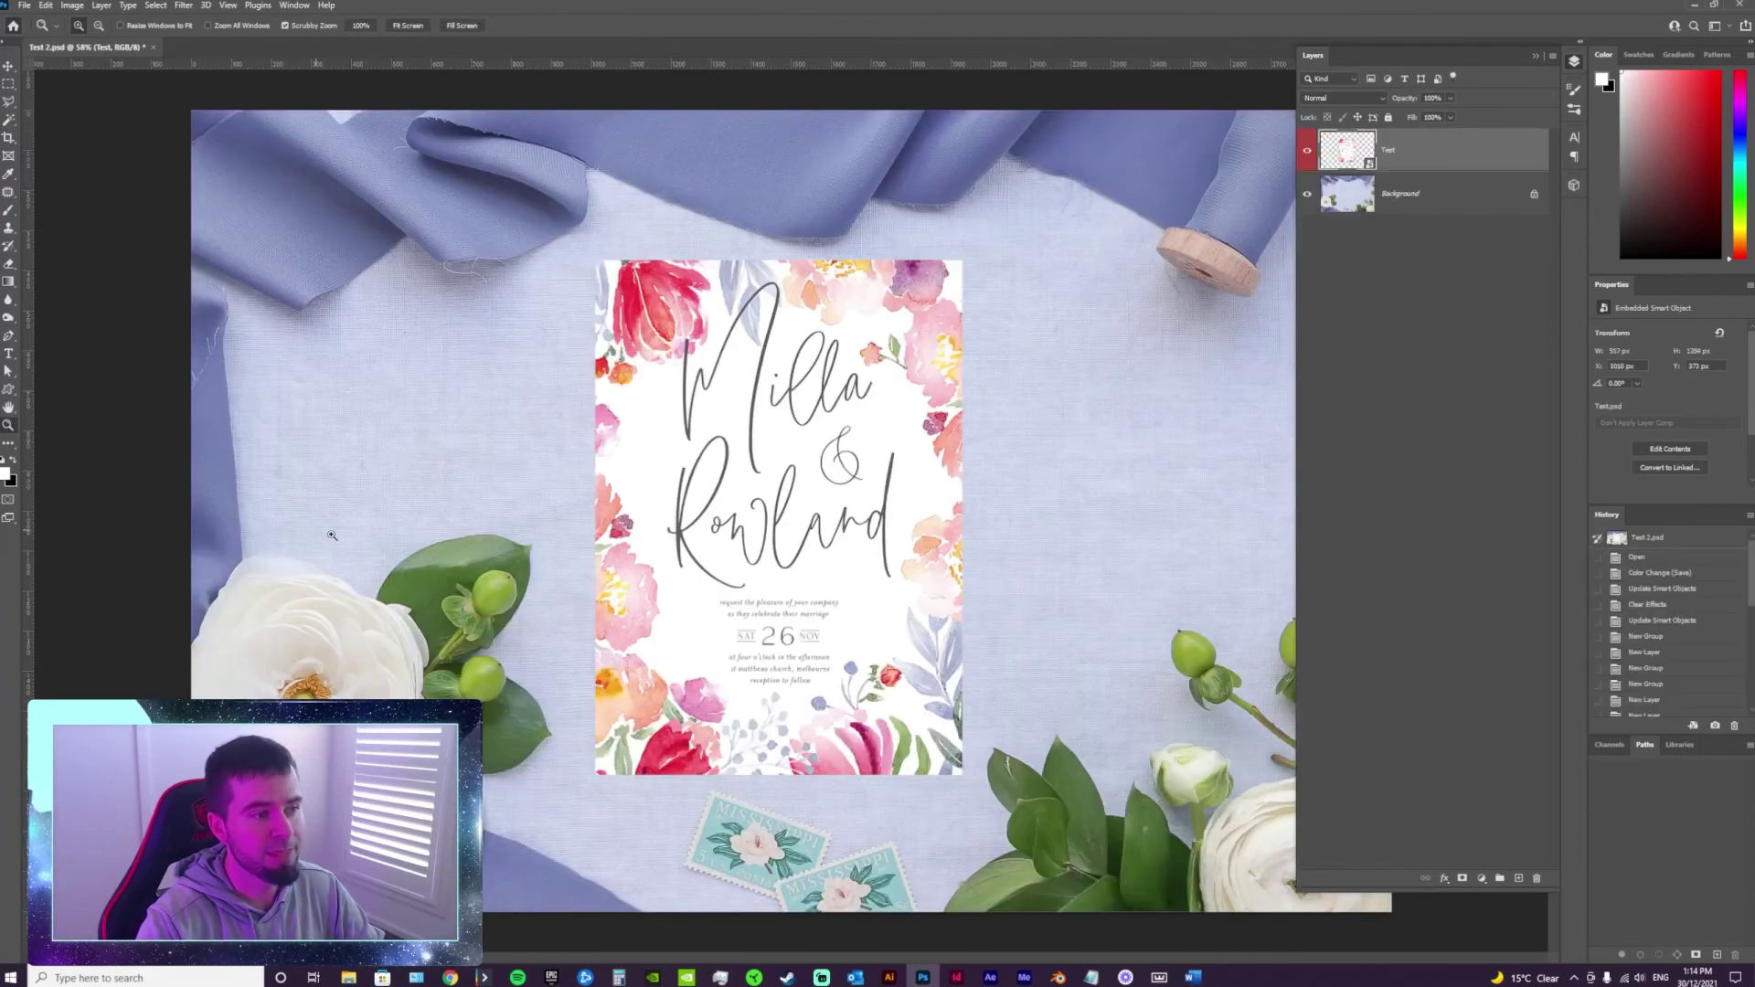
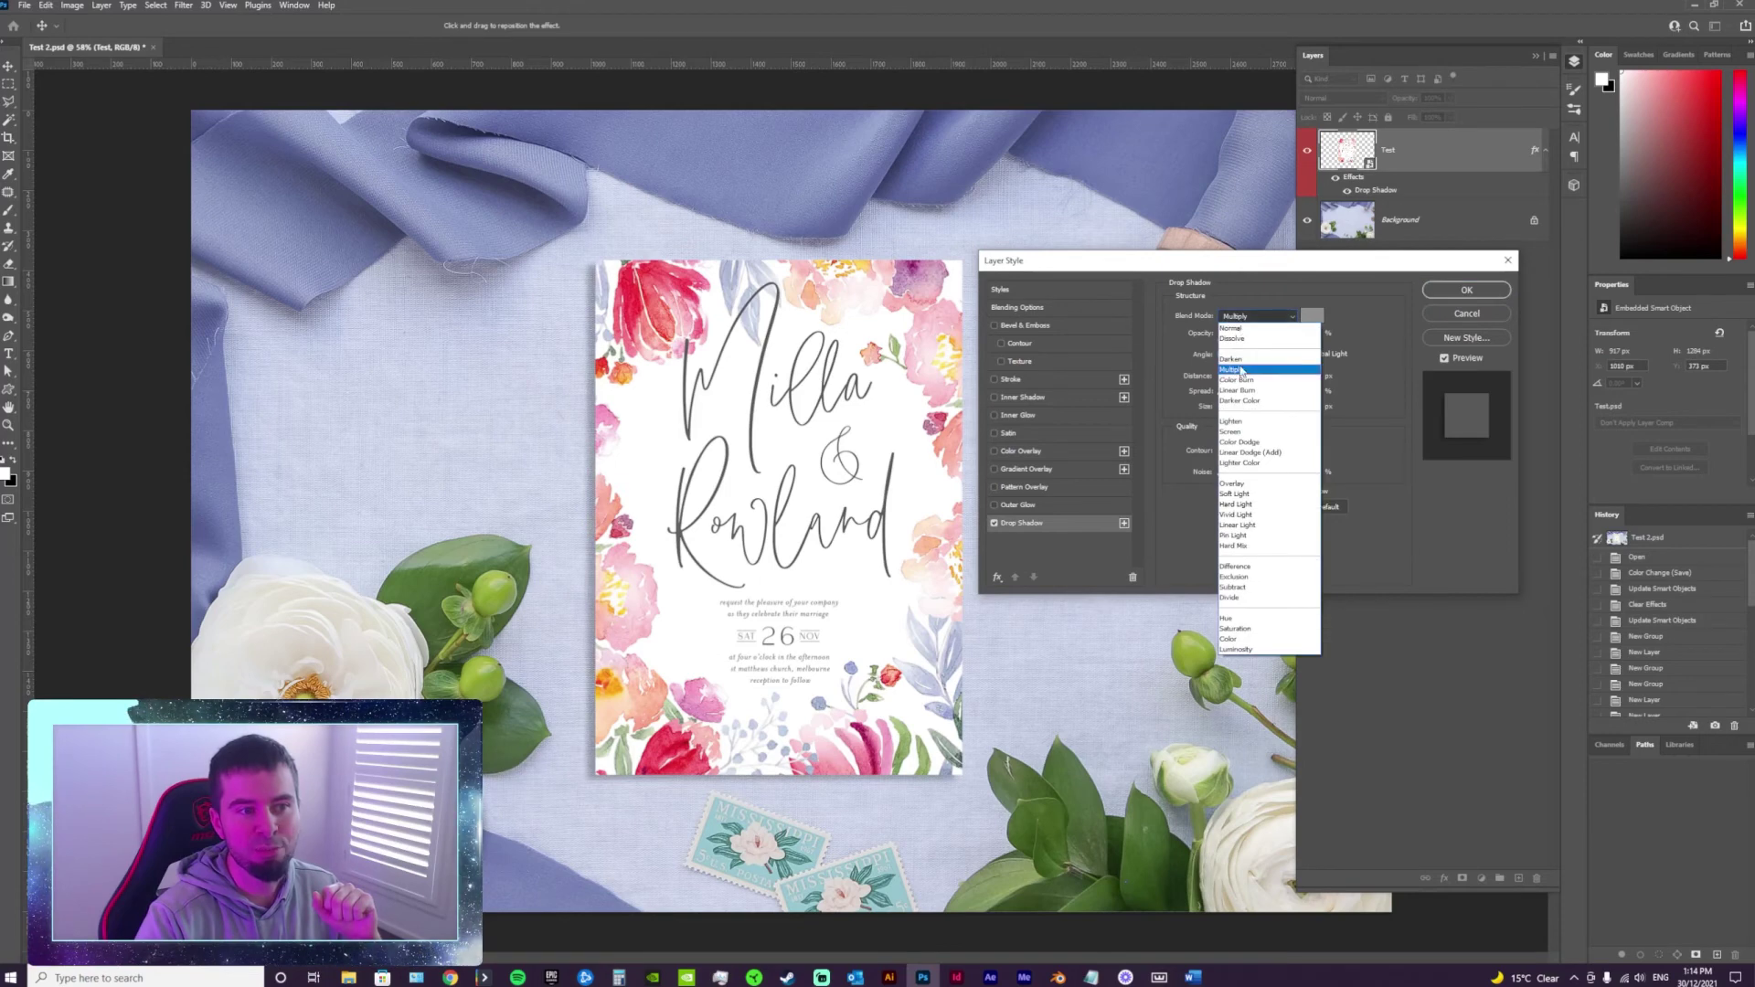
Try the invitation's drop shadow with the Normal blend mode, 100% opacity and a distance of about 205 px.
left_click(1242, 318)
left_click(1243, 318)
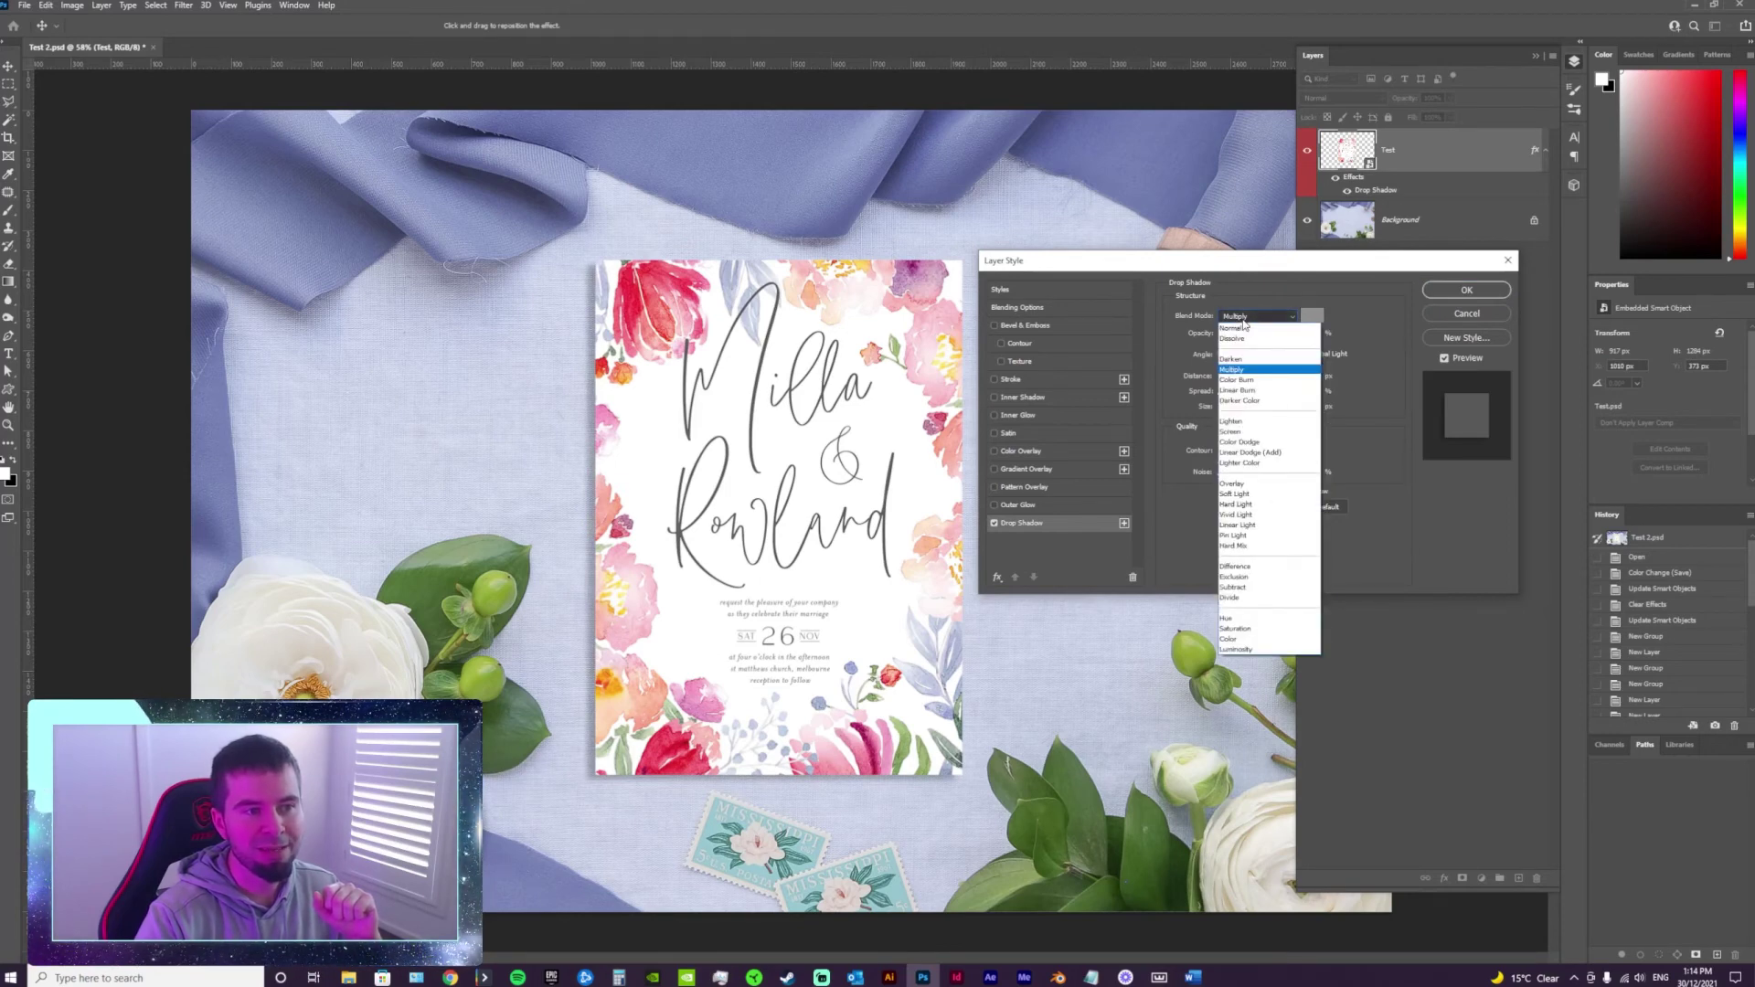
left_click(1236, 329)
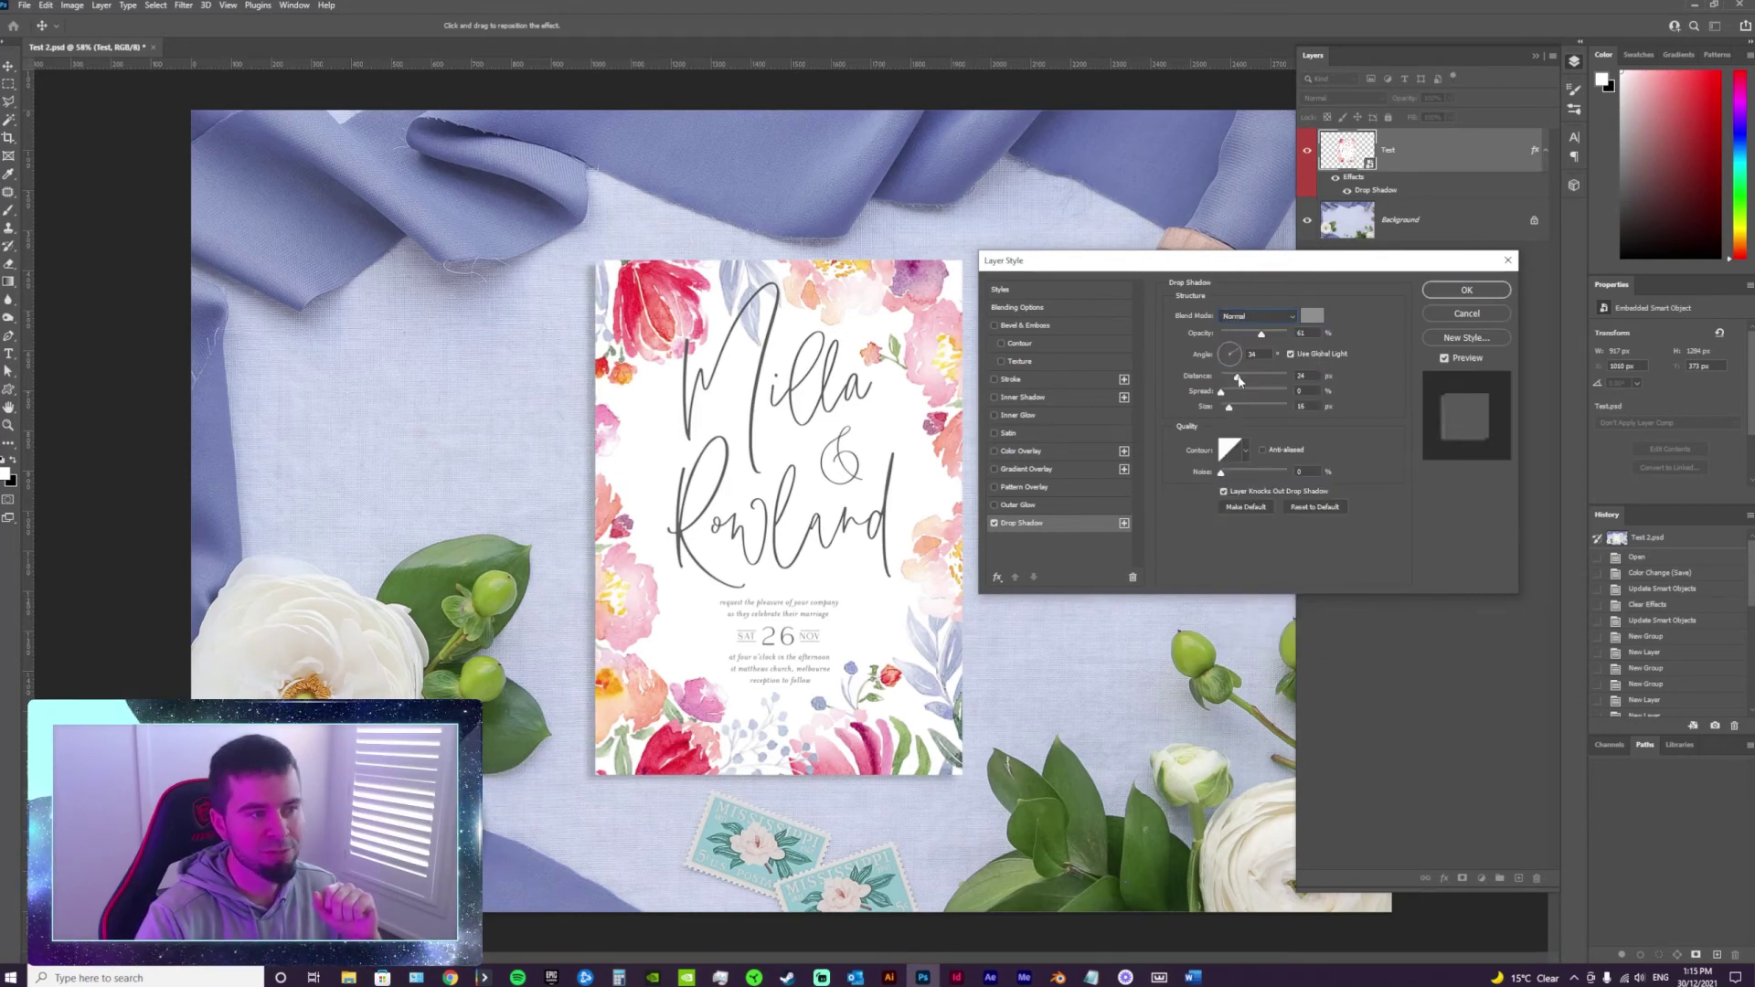
left_click_drag(1238, 378, 1291, 333)
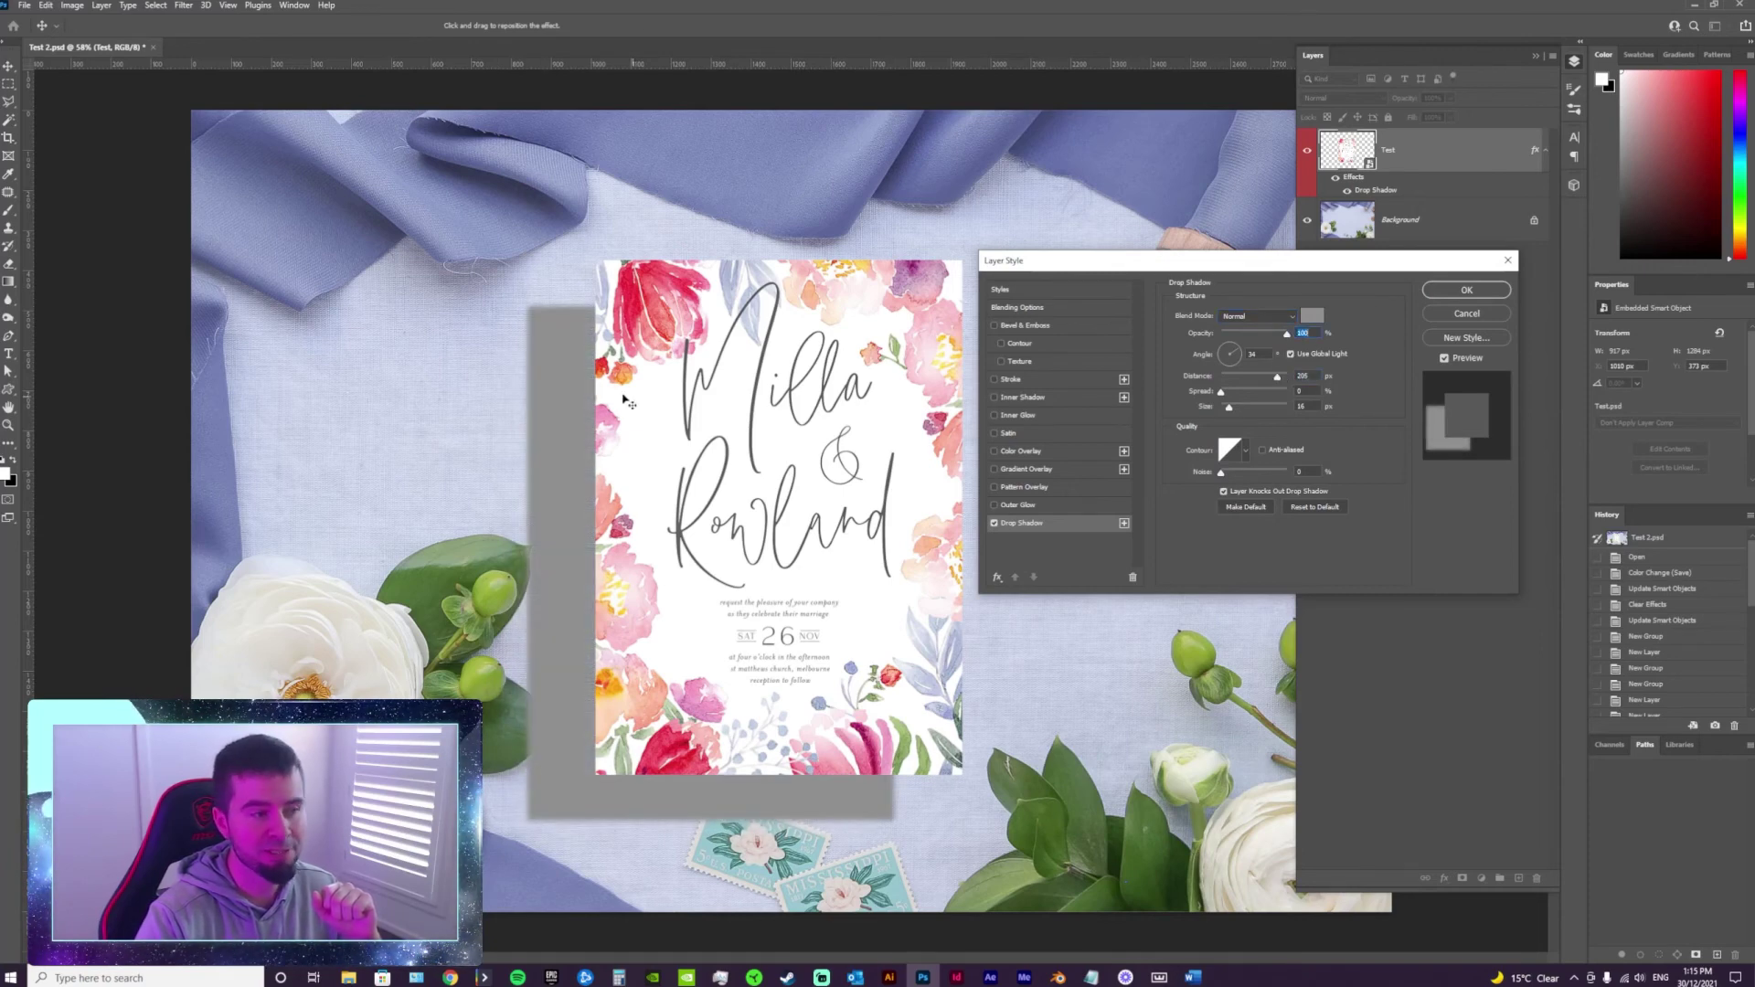
Set the drop shadow to Multiply with 41% opacity and a 10 px distance, and apply the layer style.
left_click(1239, 317)
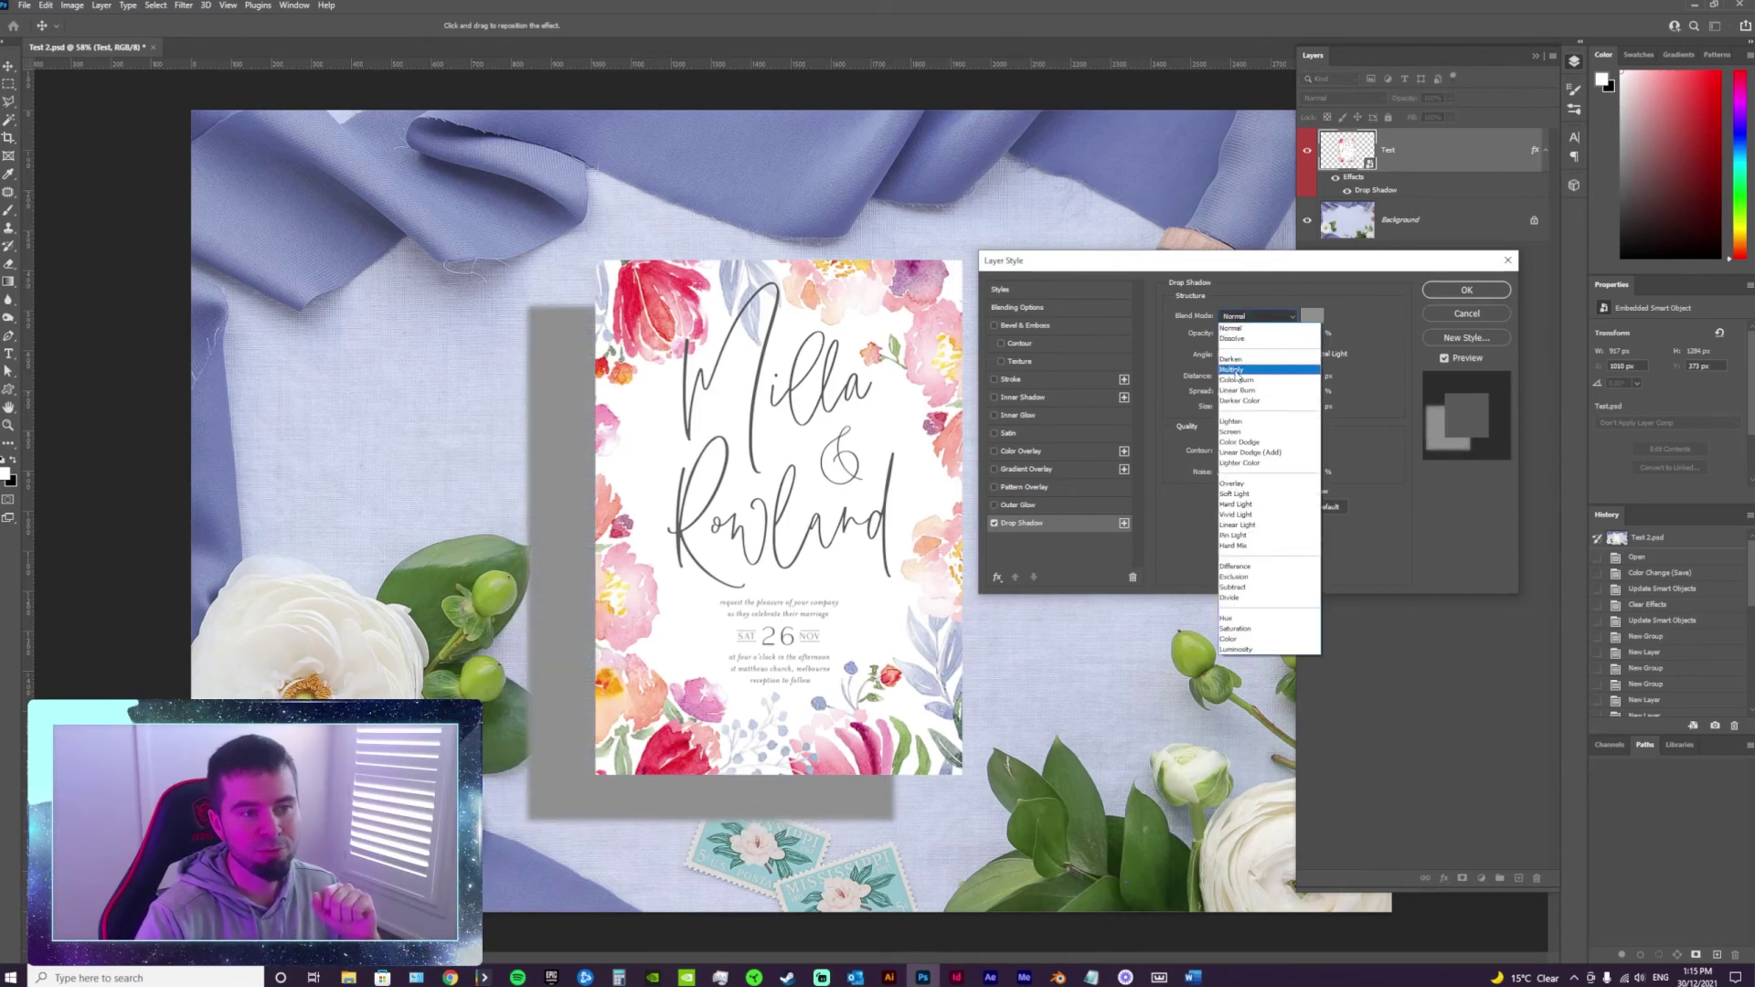
left_click(1237, 374)
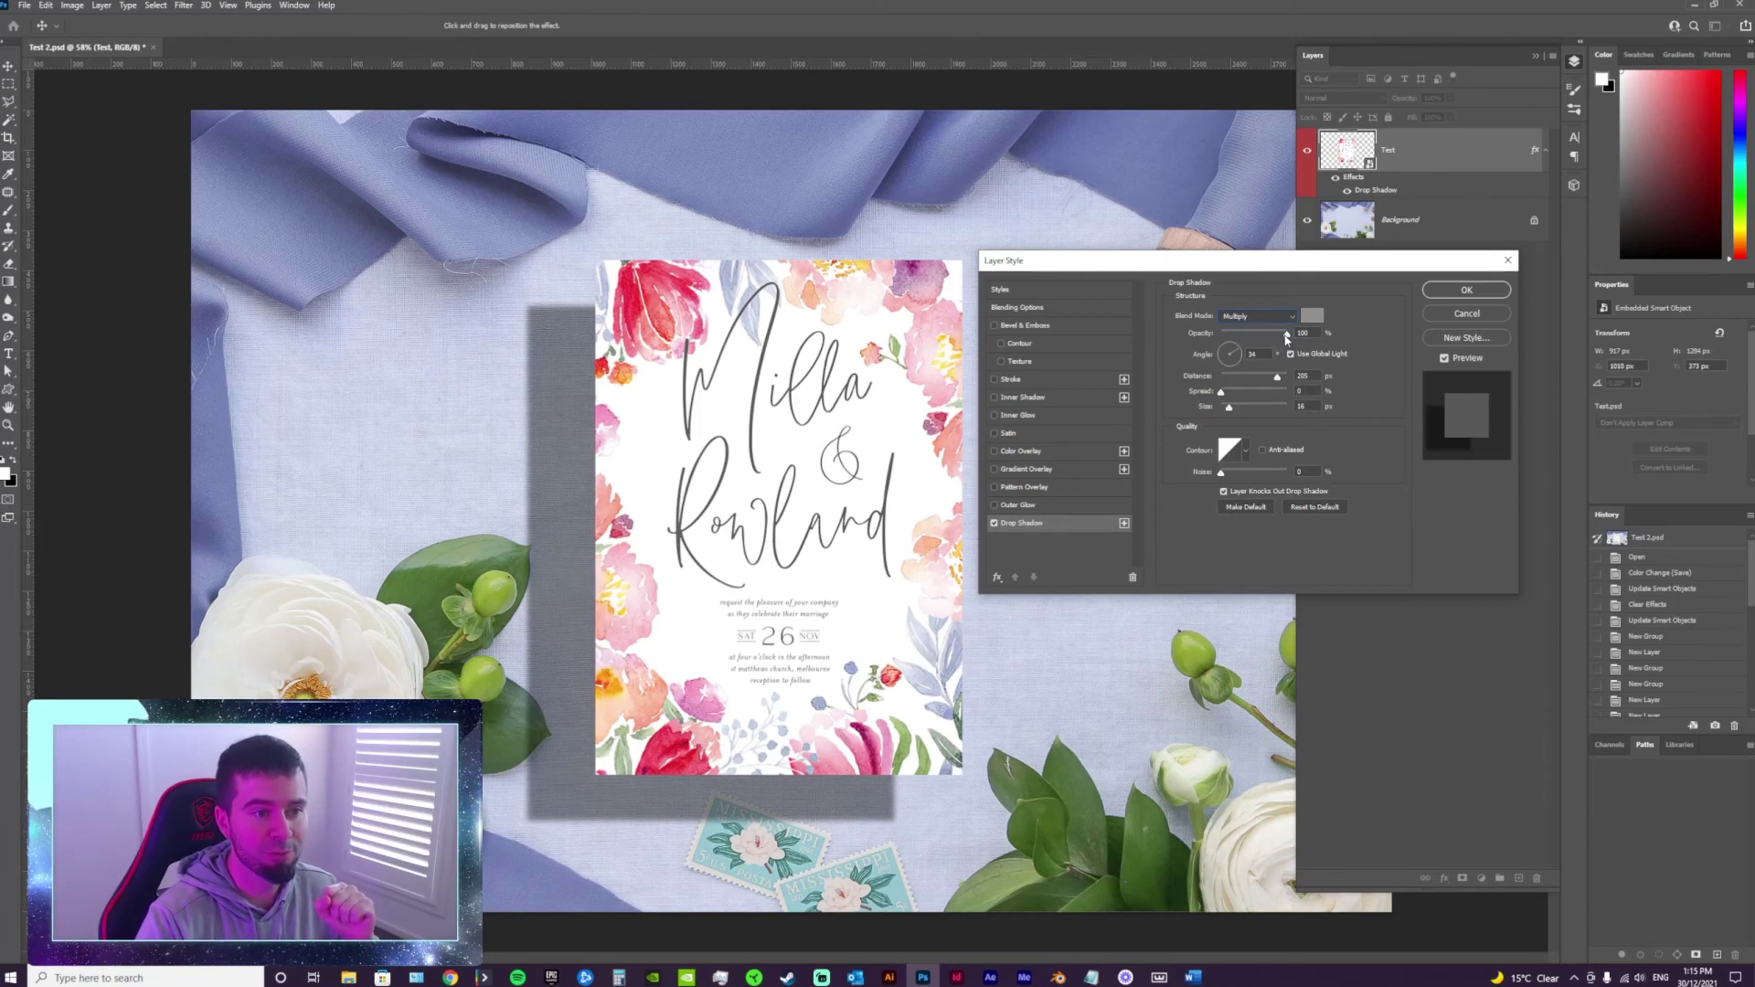
left_click_drag(1286, 335, 1236, 392)
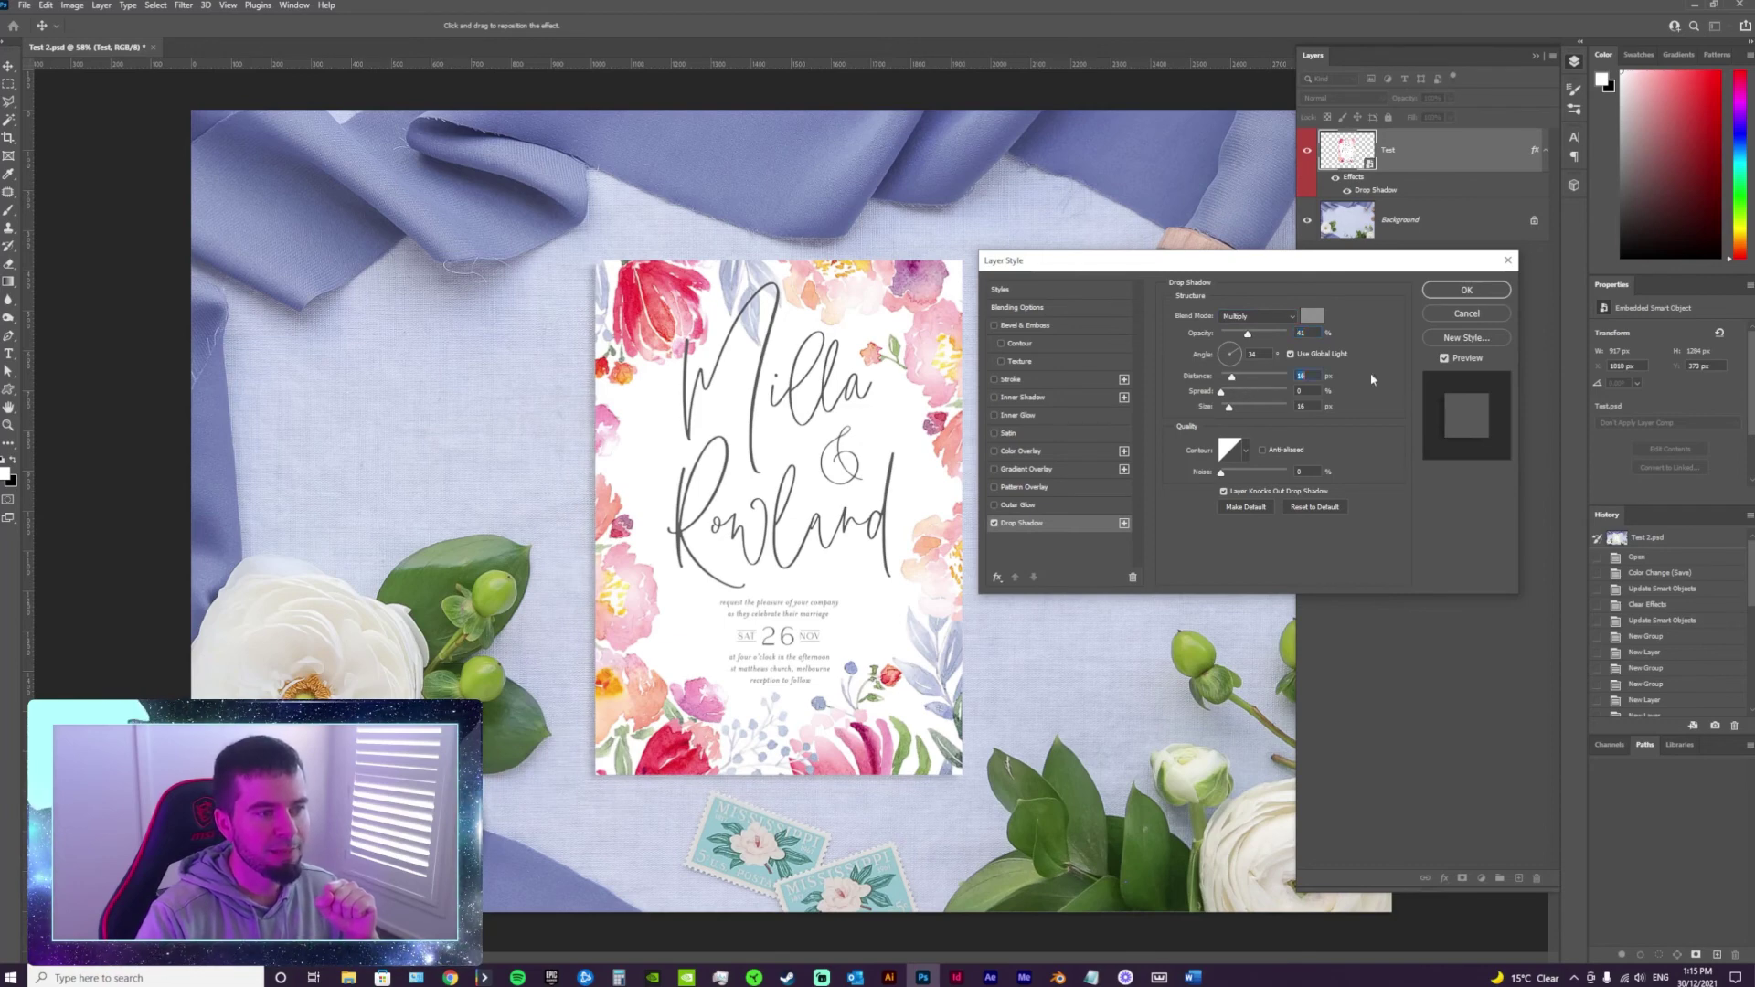
left_click(1466, 291)
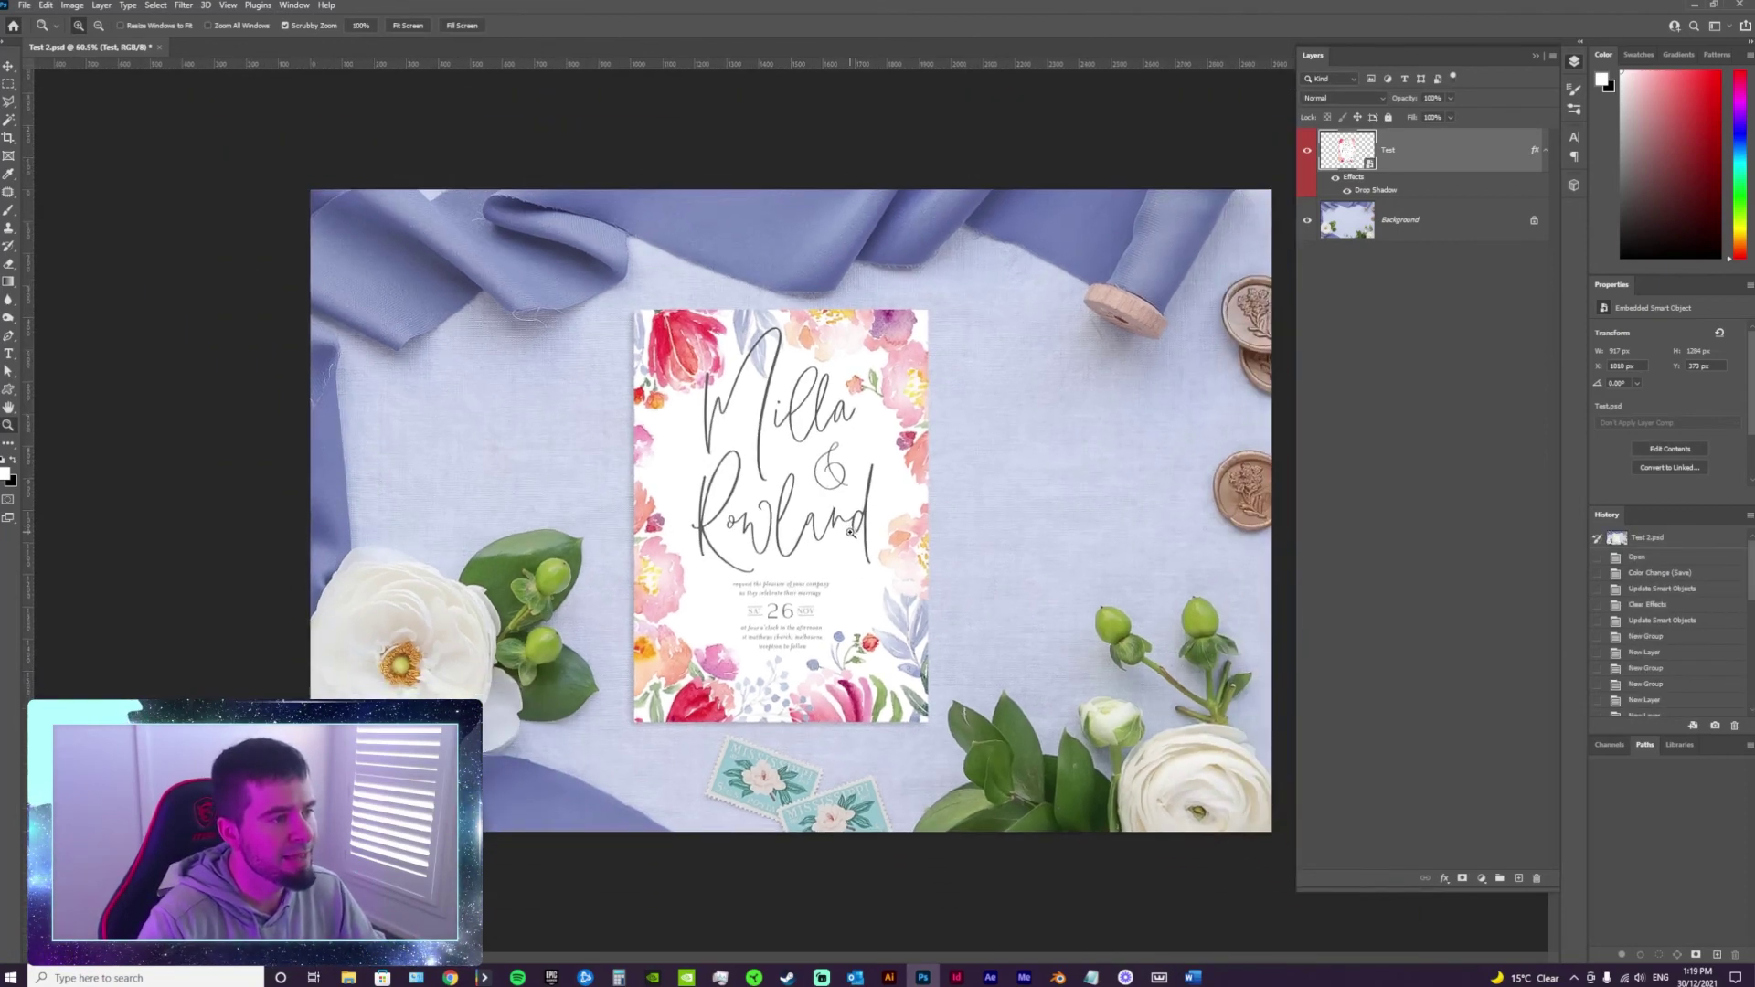
left_click(854, 532)
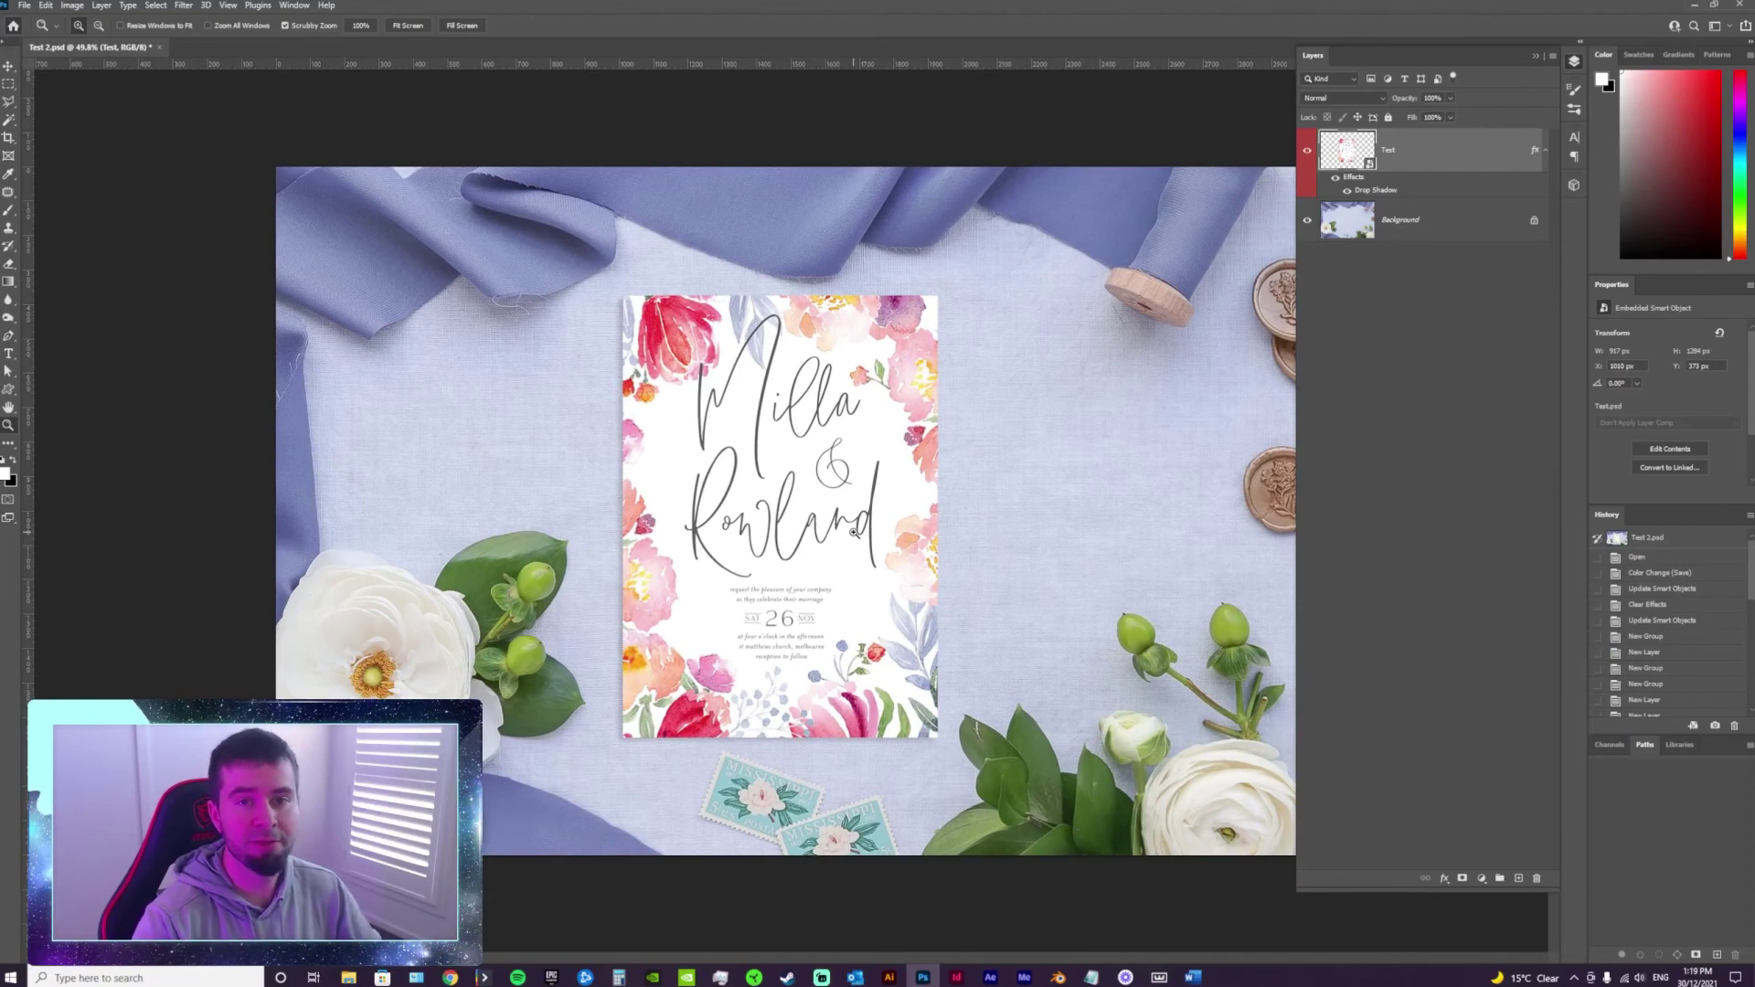